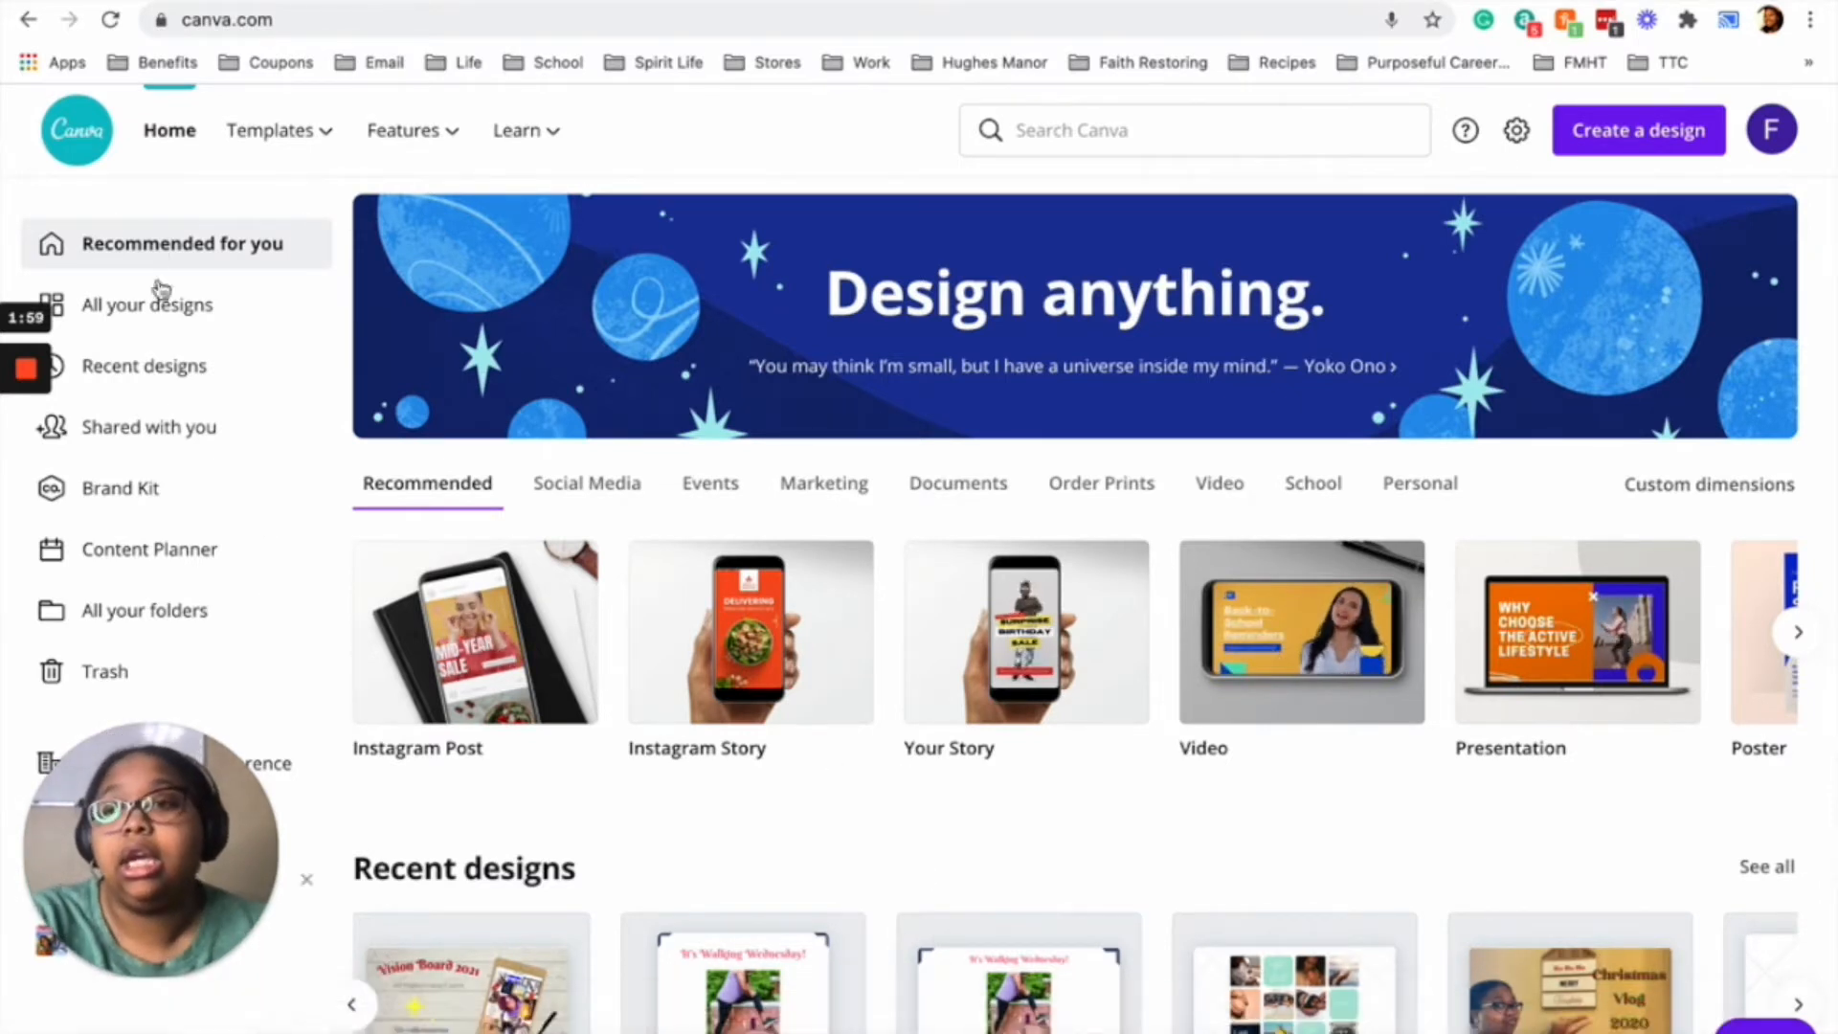
left_click(310, 137)
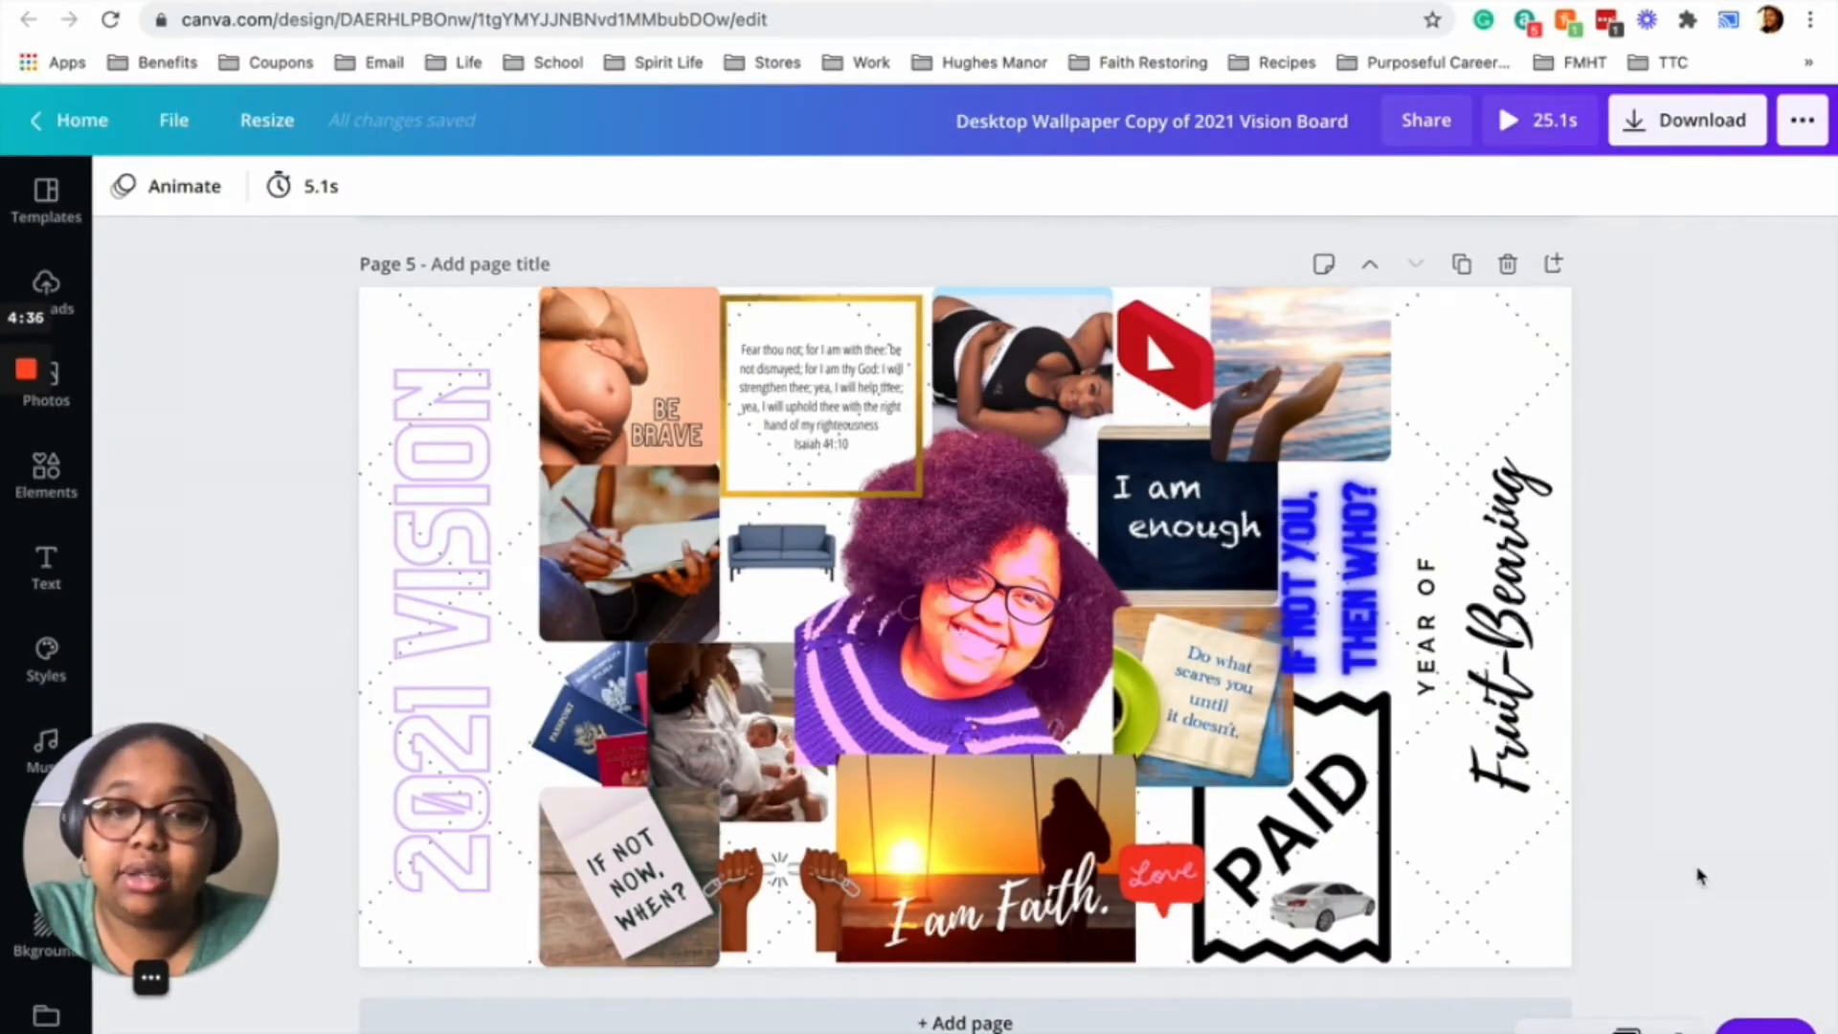
scroll(1700, 876, "up", 6)
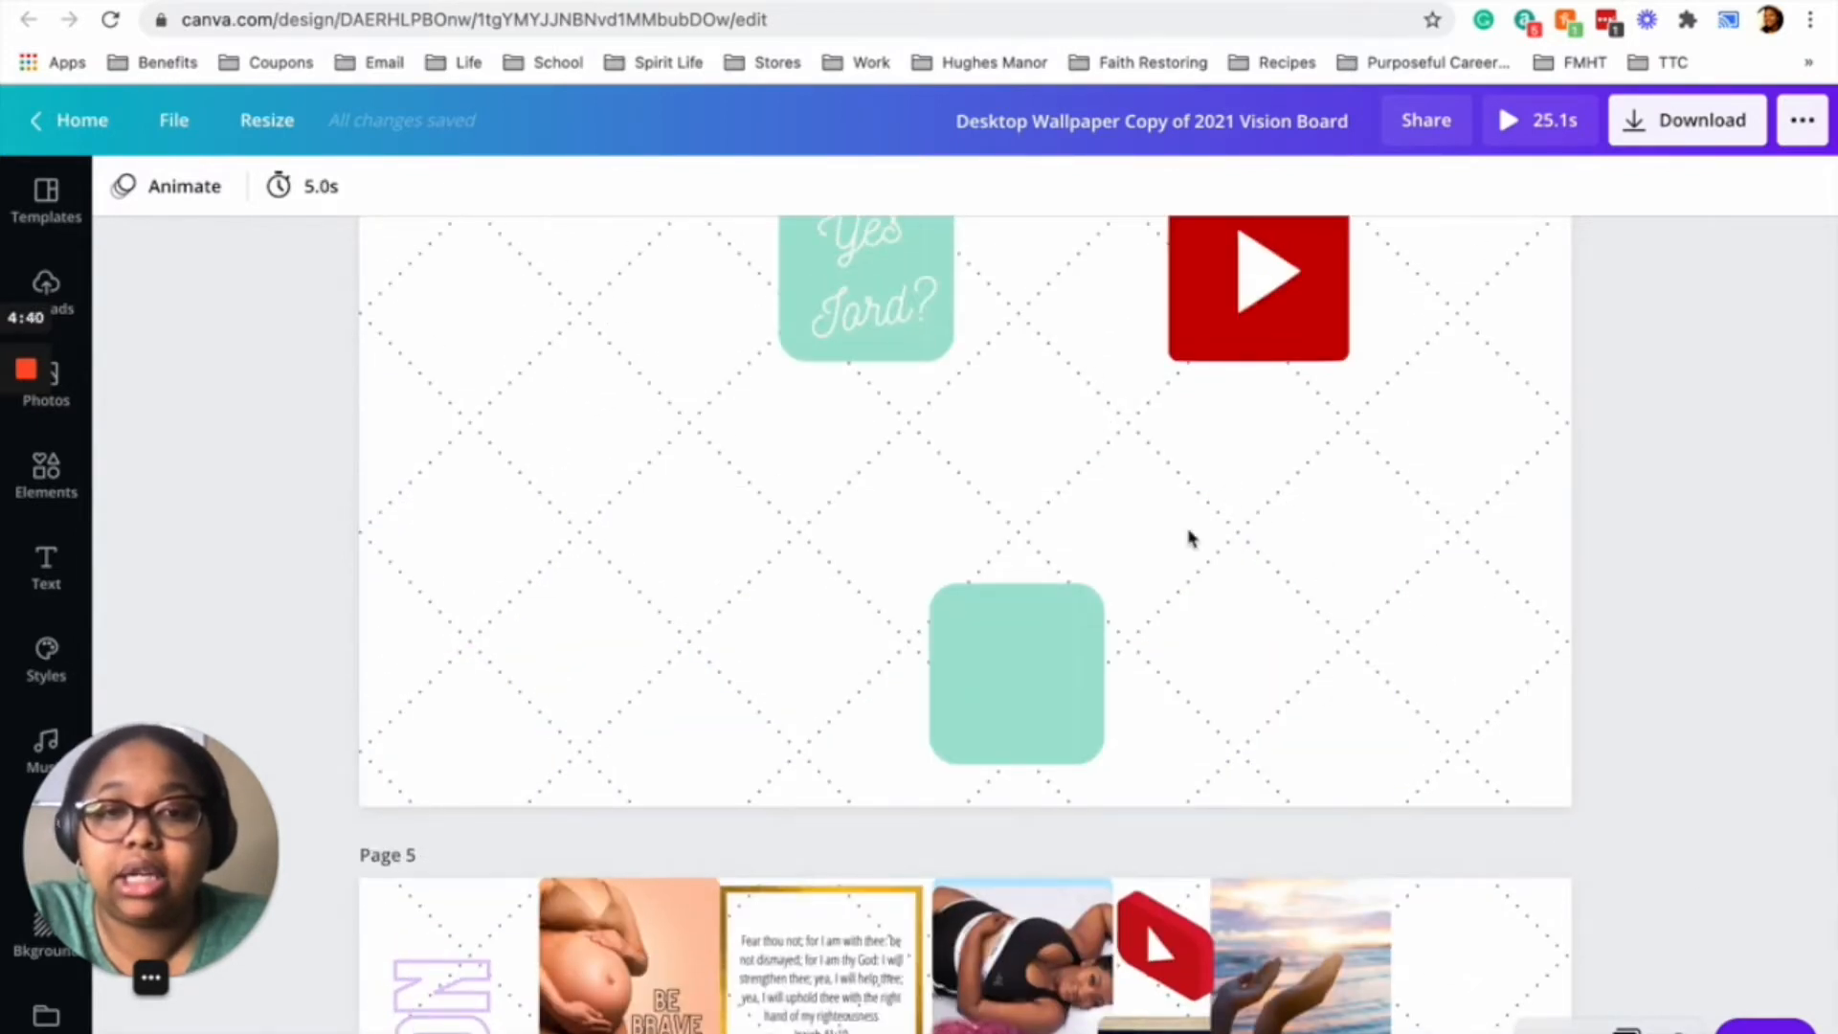
scroll(1354, 804, "down", 6)
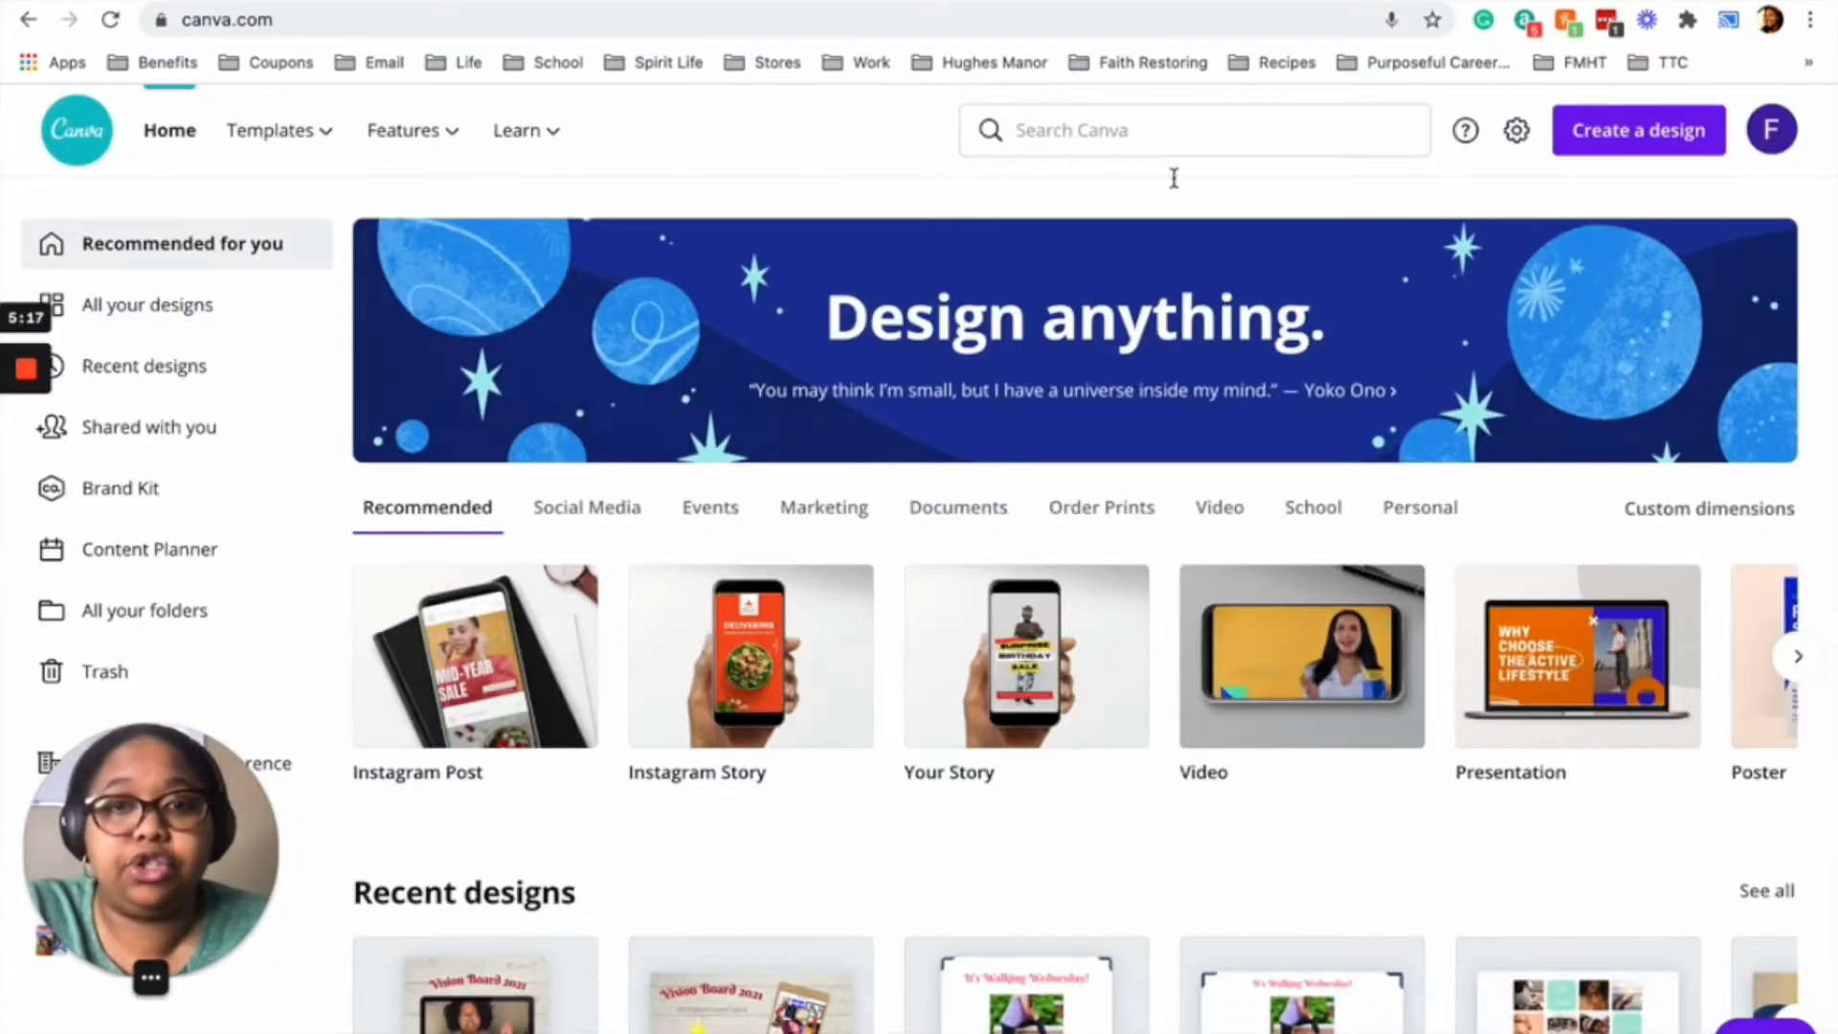
- Create a new blank Desktop Wallpaper design at 1920 × 1080 px
left_click(1649, 150)
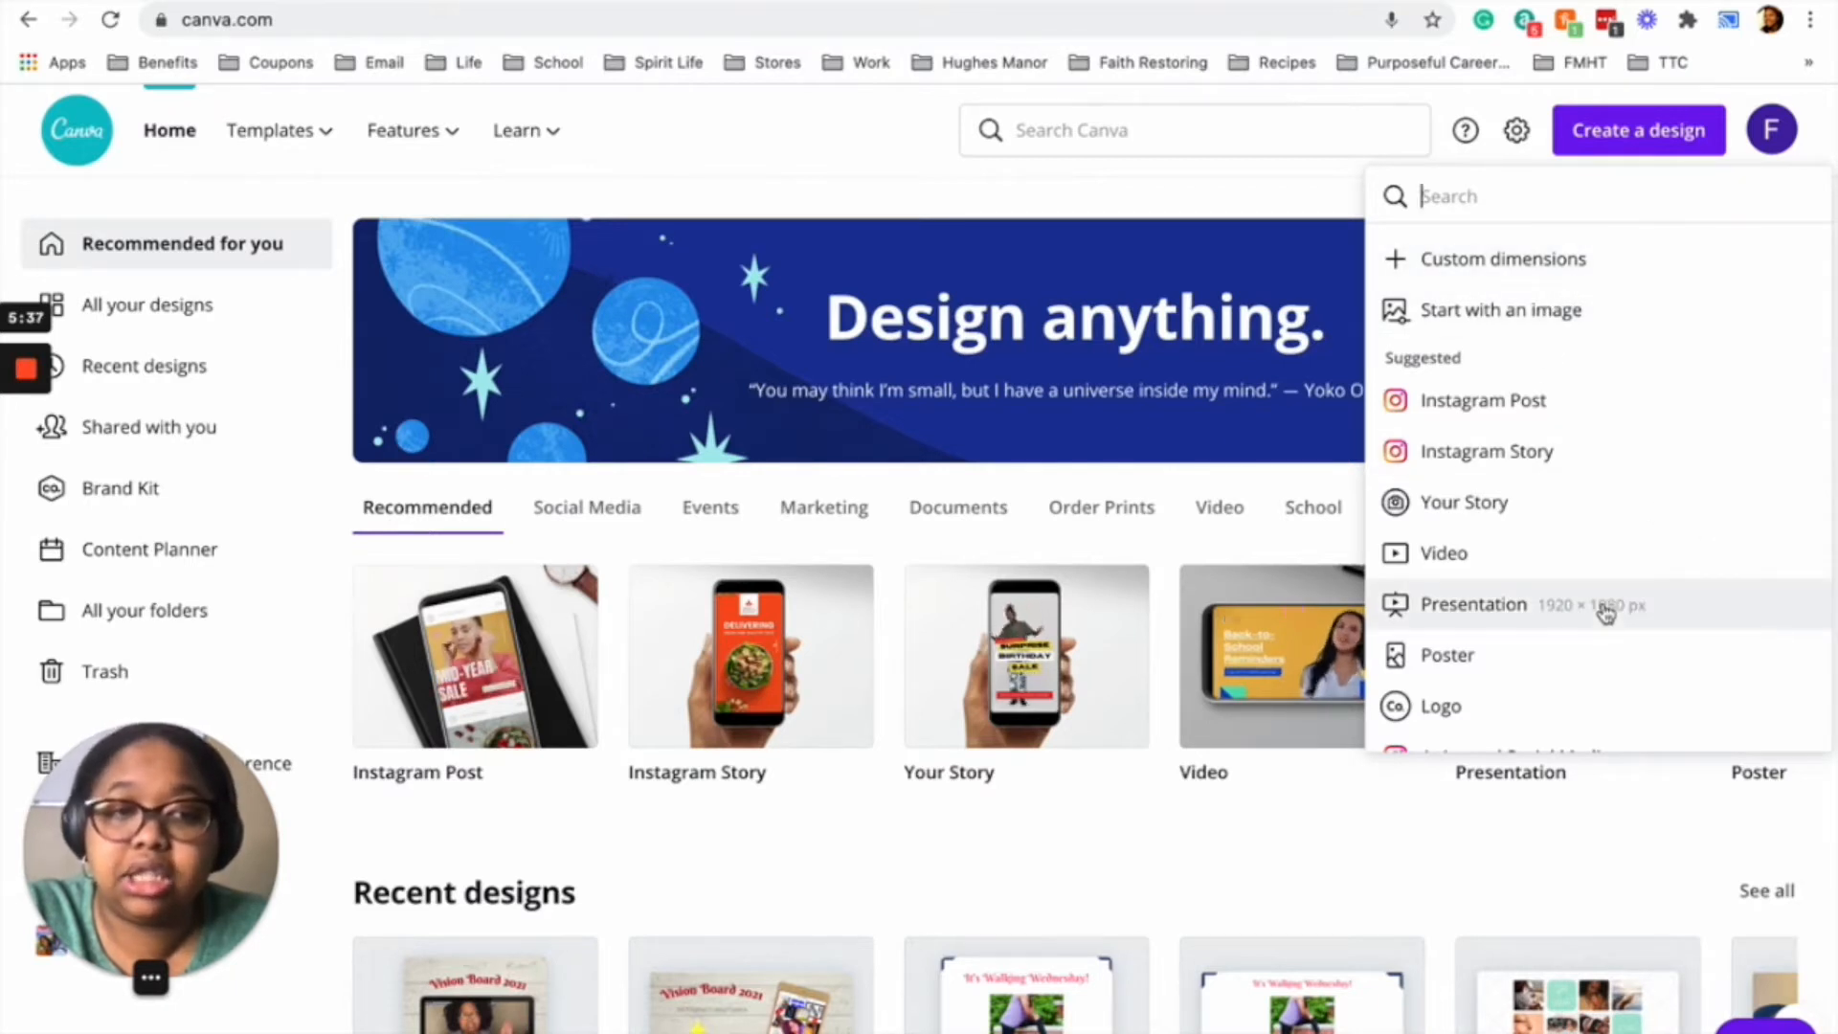
scroll(1606, 613, "down", 3)
scroll(1606, 613, "down", 3)
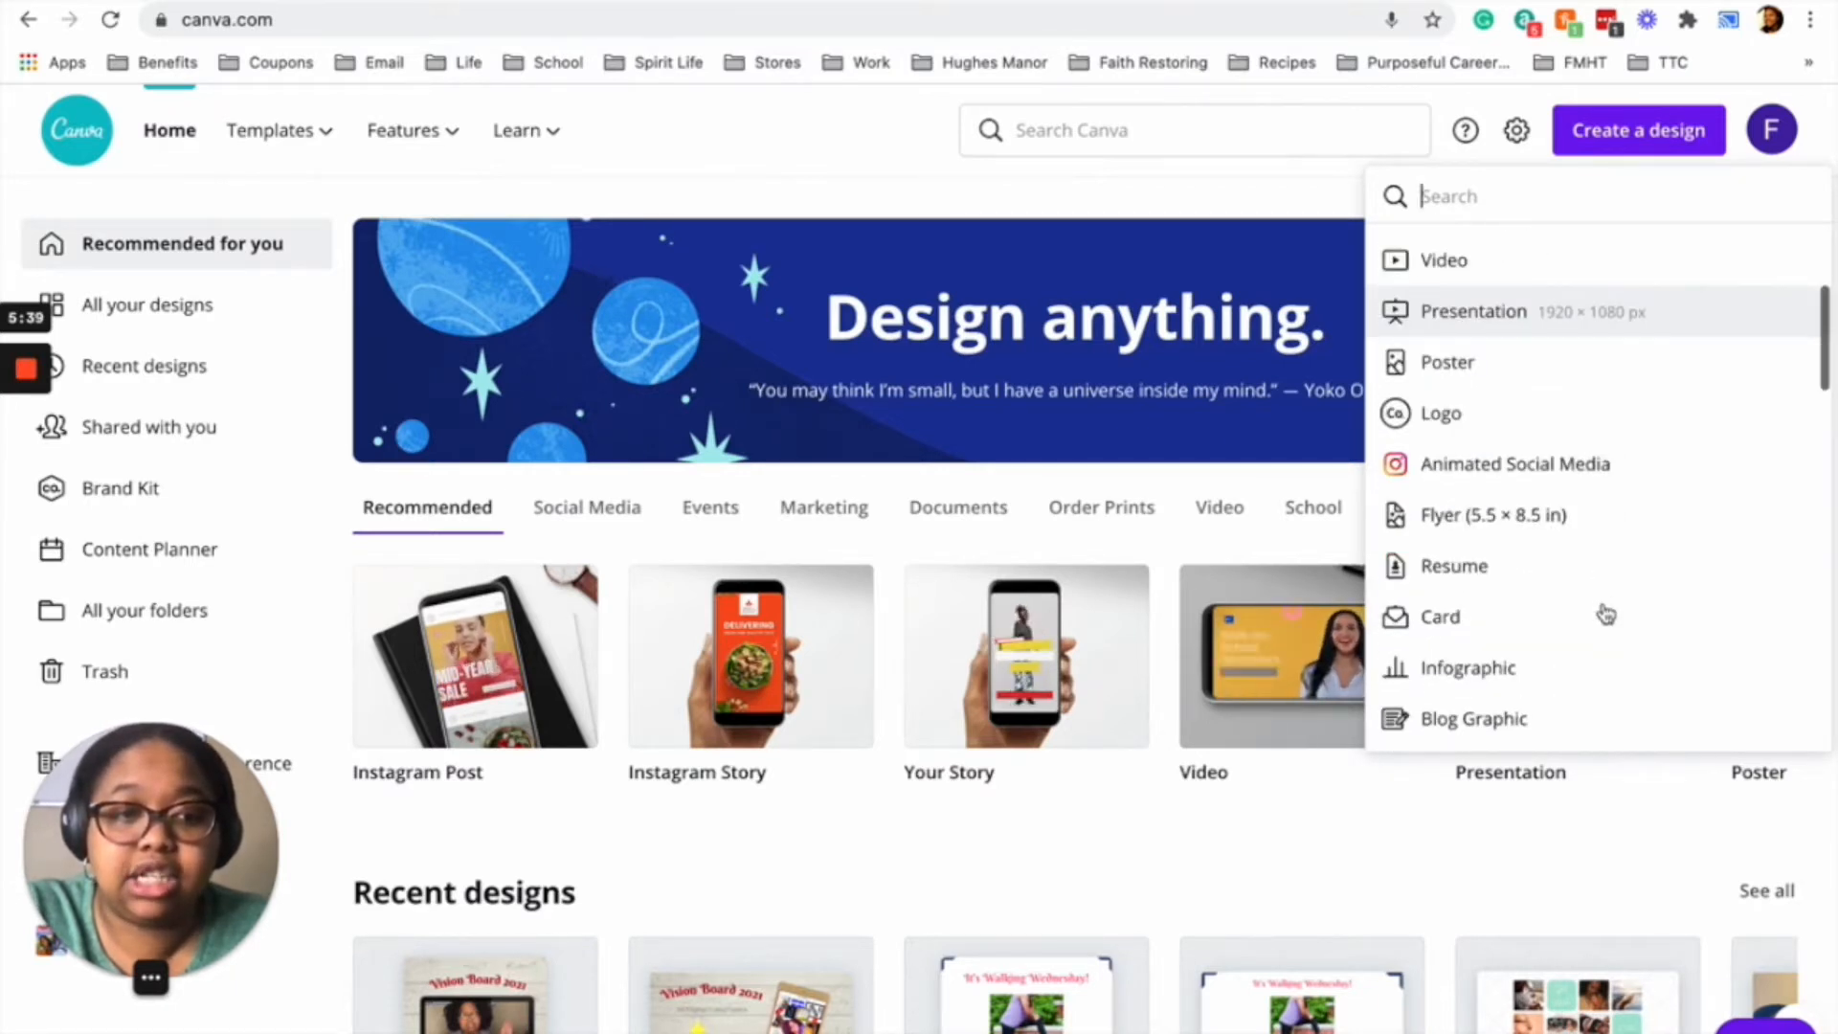
scroll(1605, 613, "down", 5)
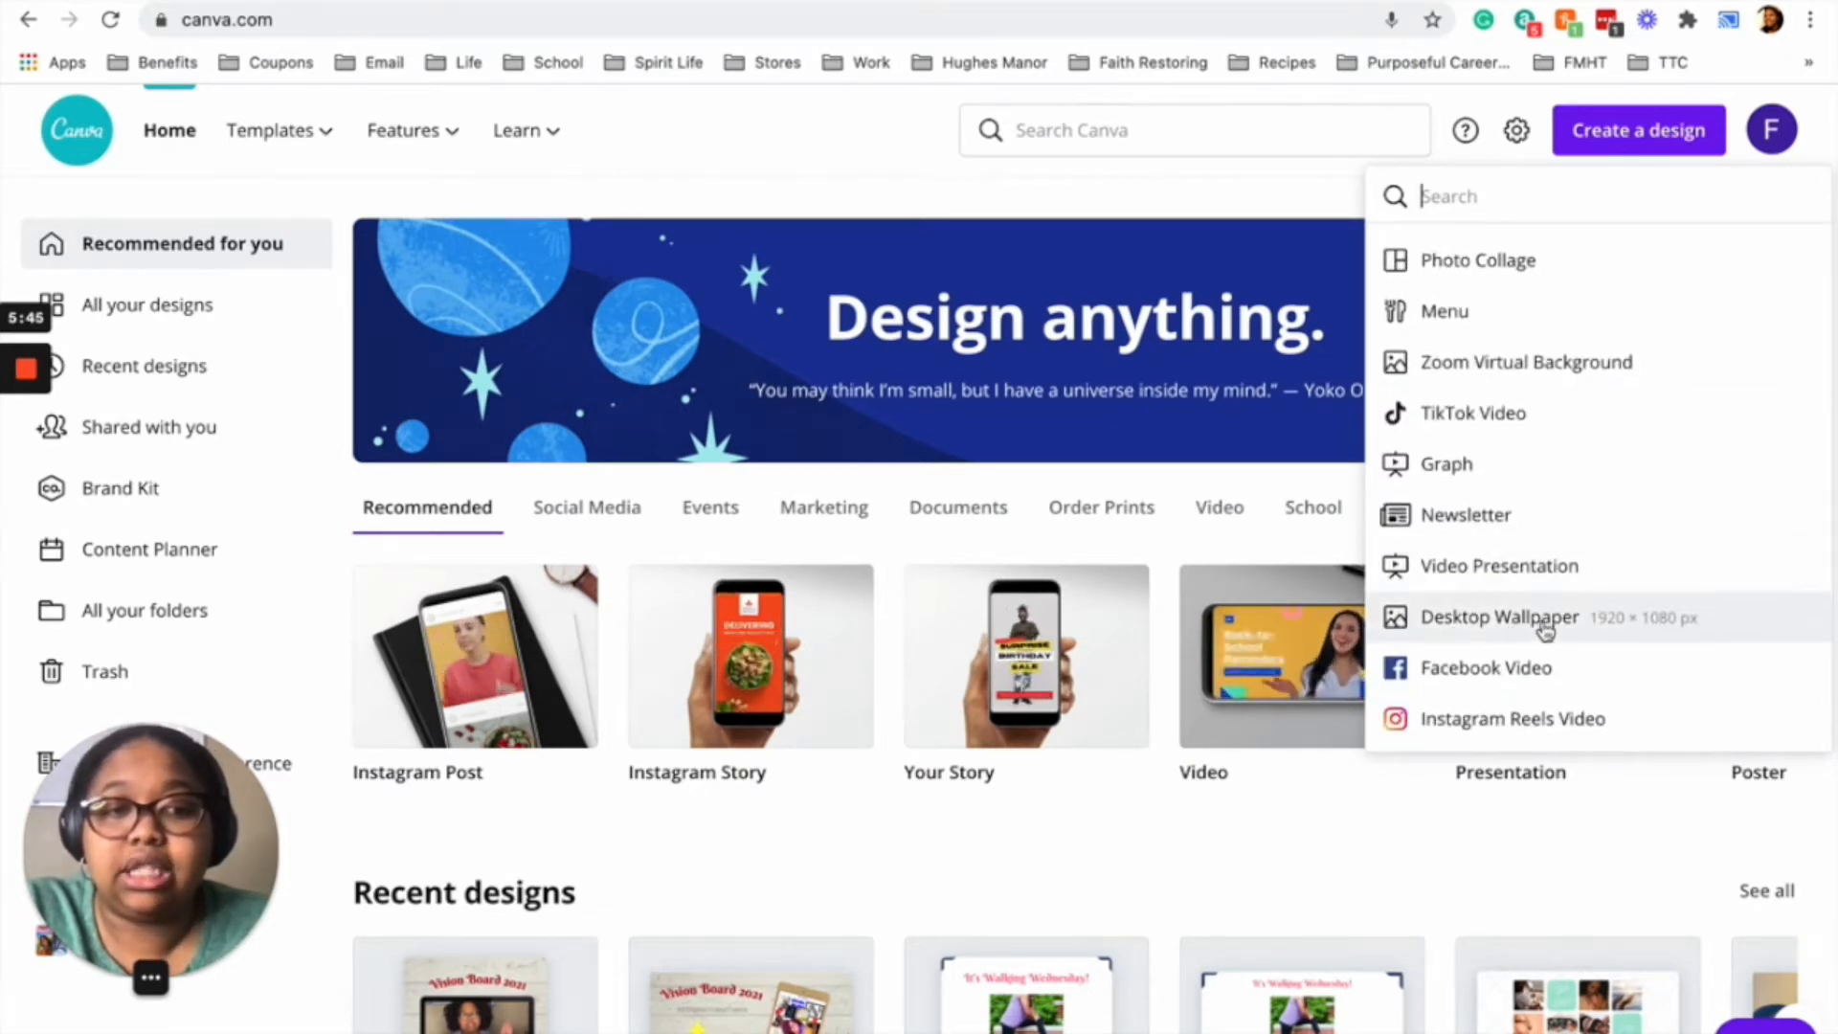
left_click(1620, 629)
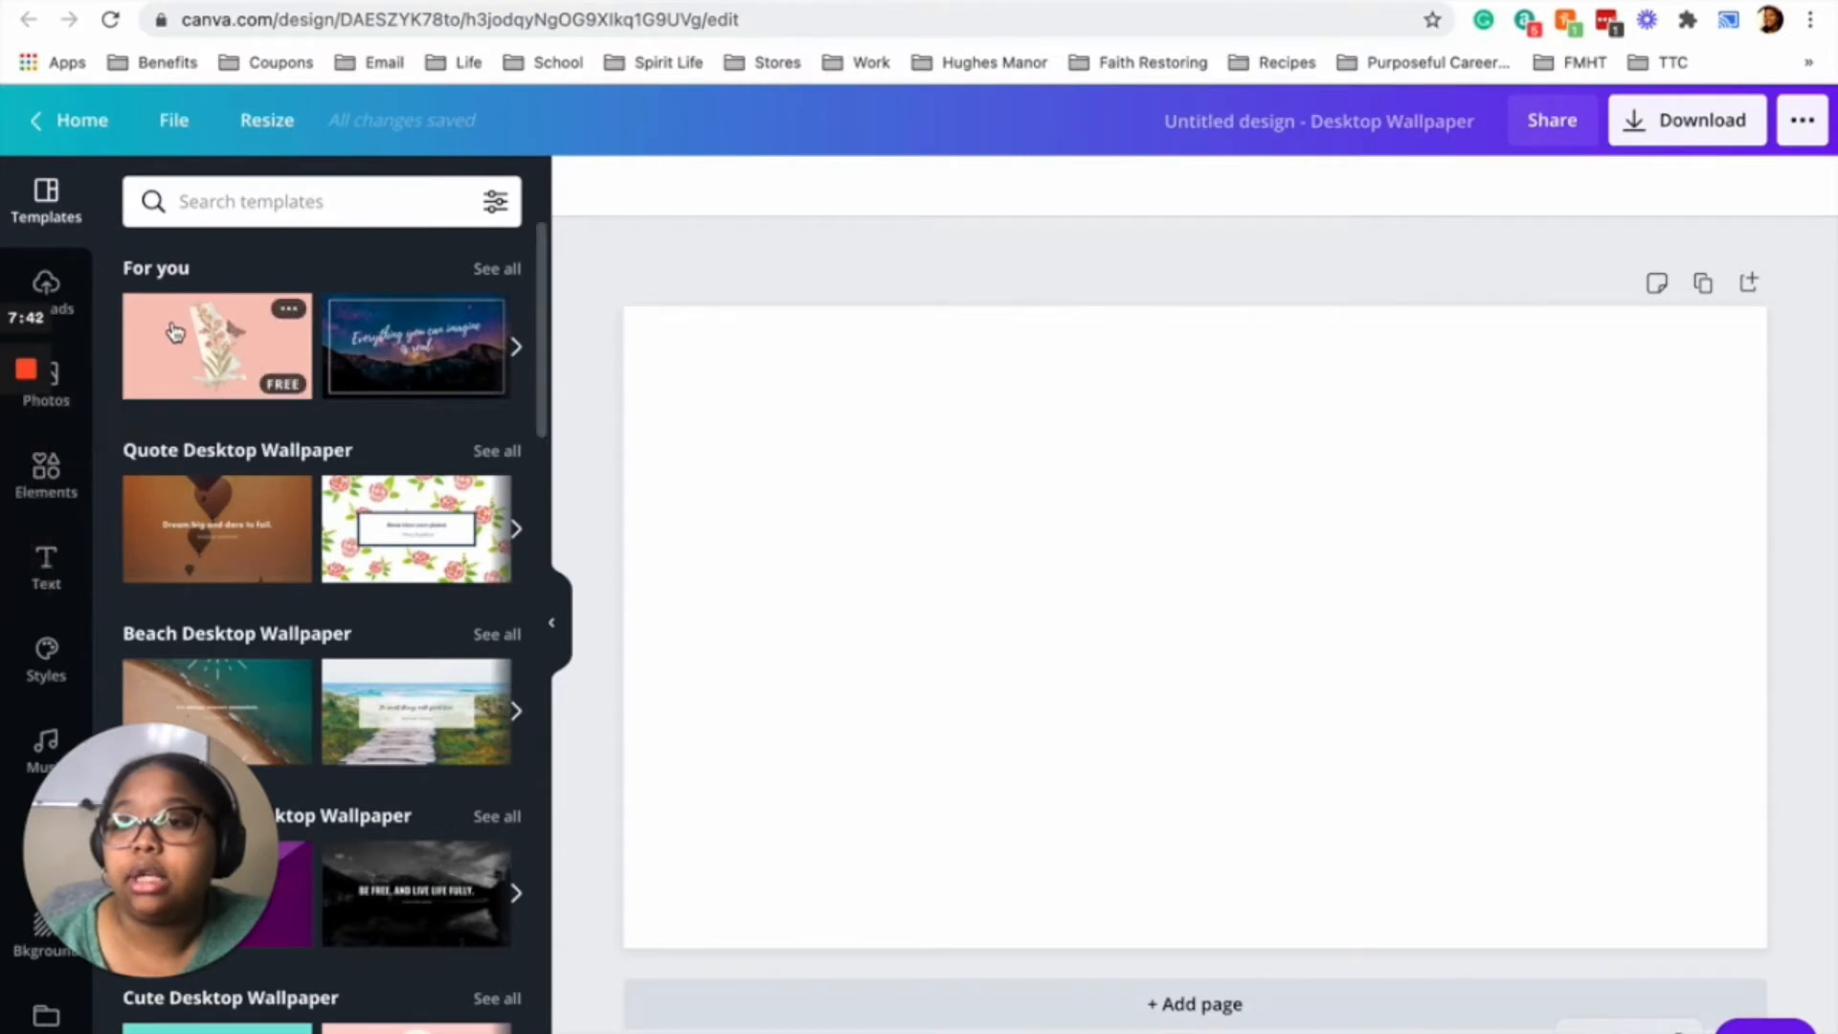
- Add the uploaded portrait of the woman in the dark green top to the page and remove its background
left_click(82, 281)
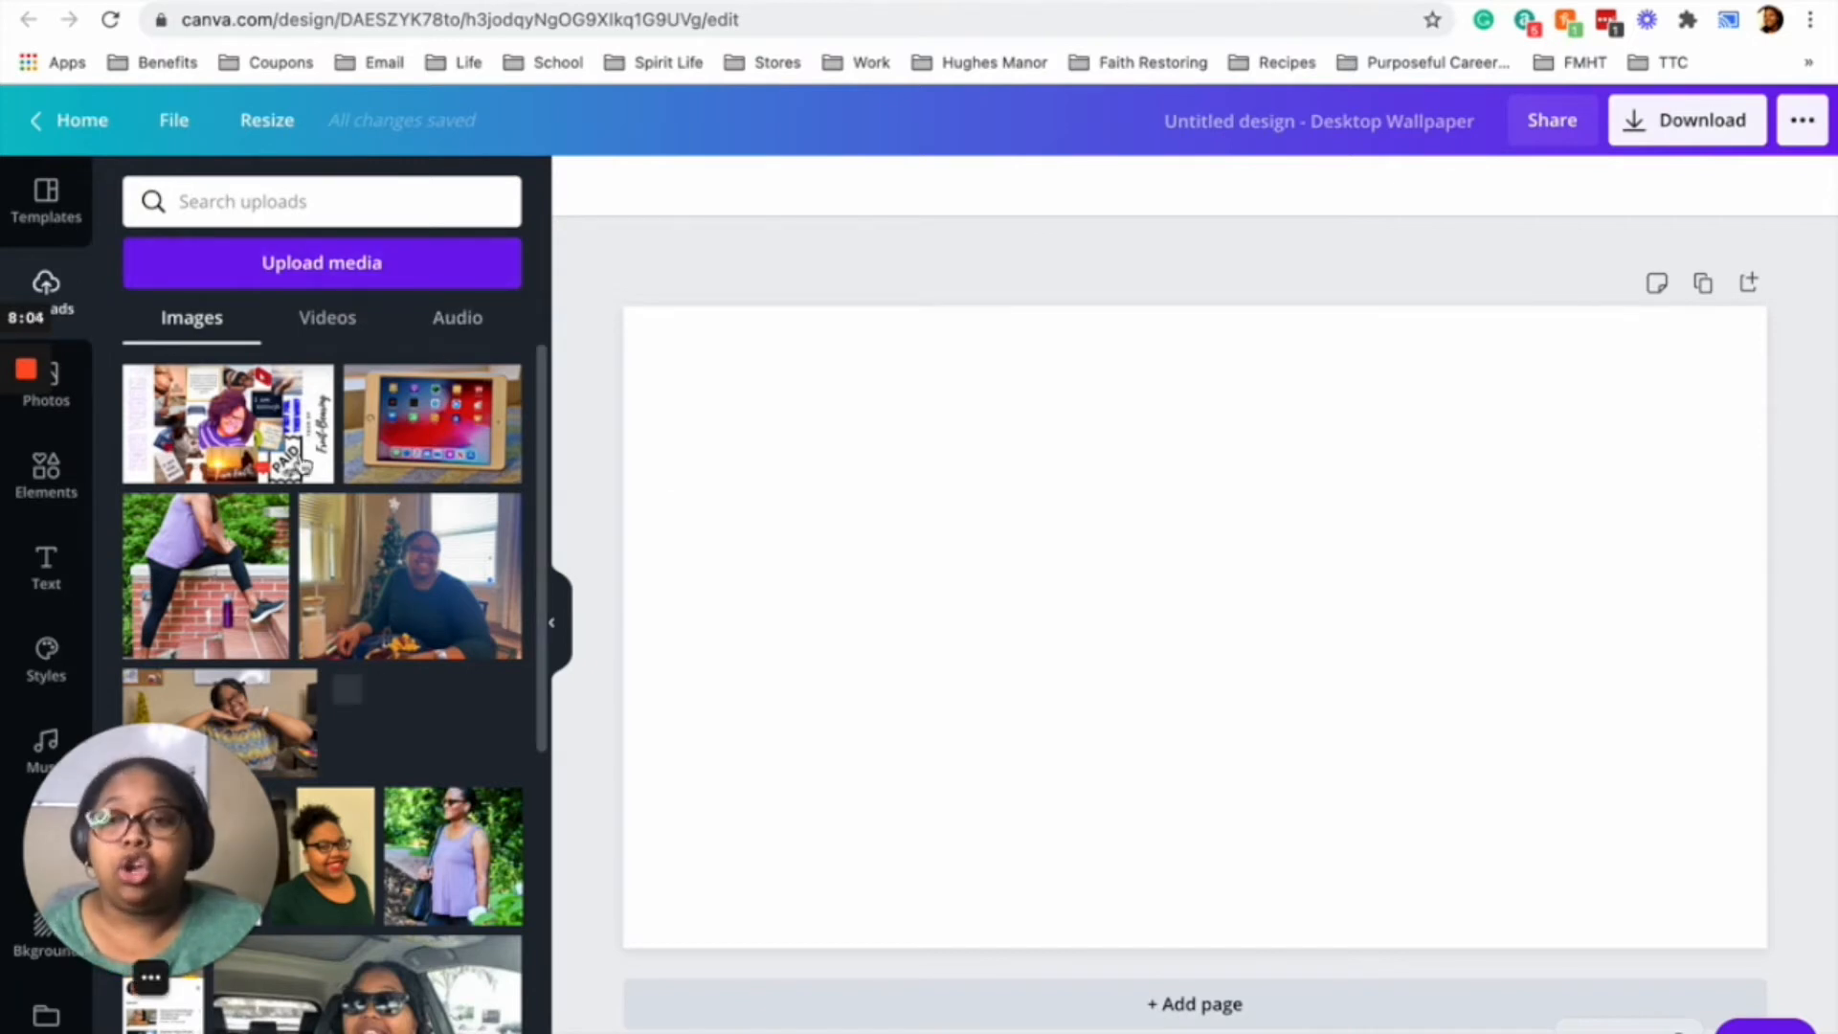
scroll(350, 716, "down", 3)
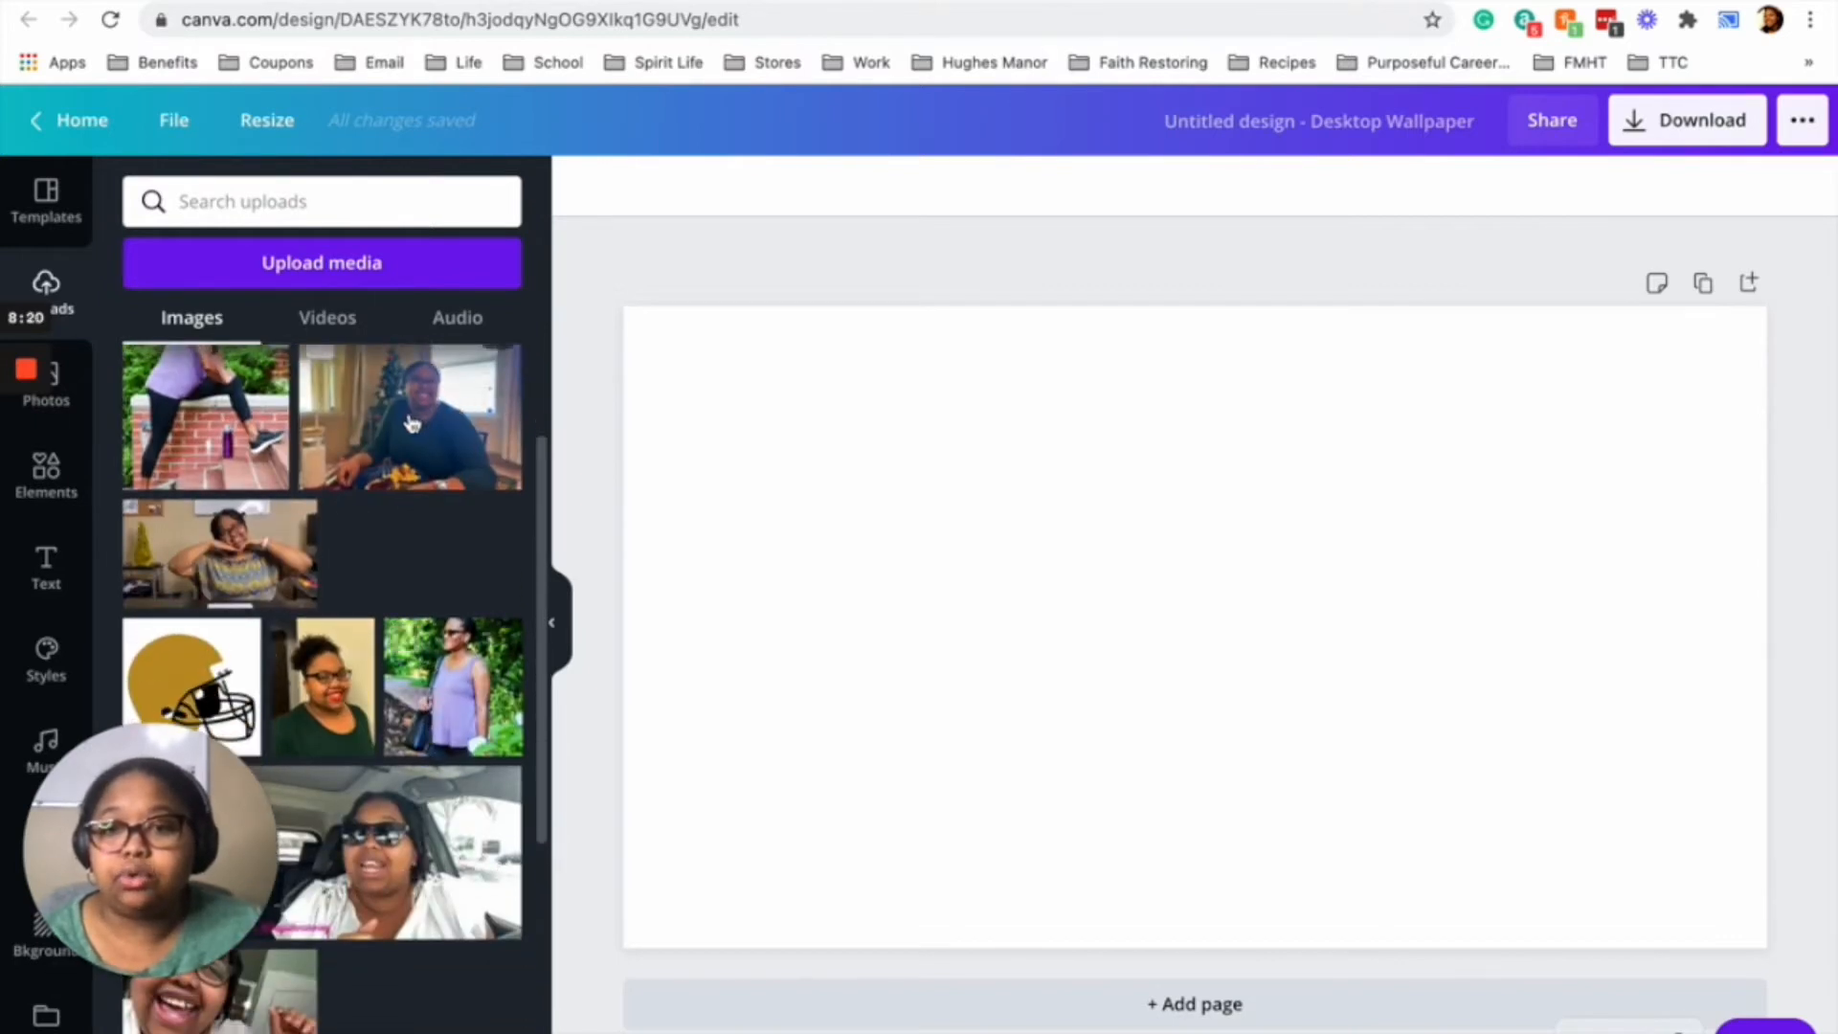
left_click(347, 689)
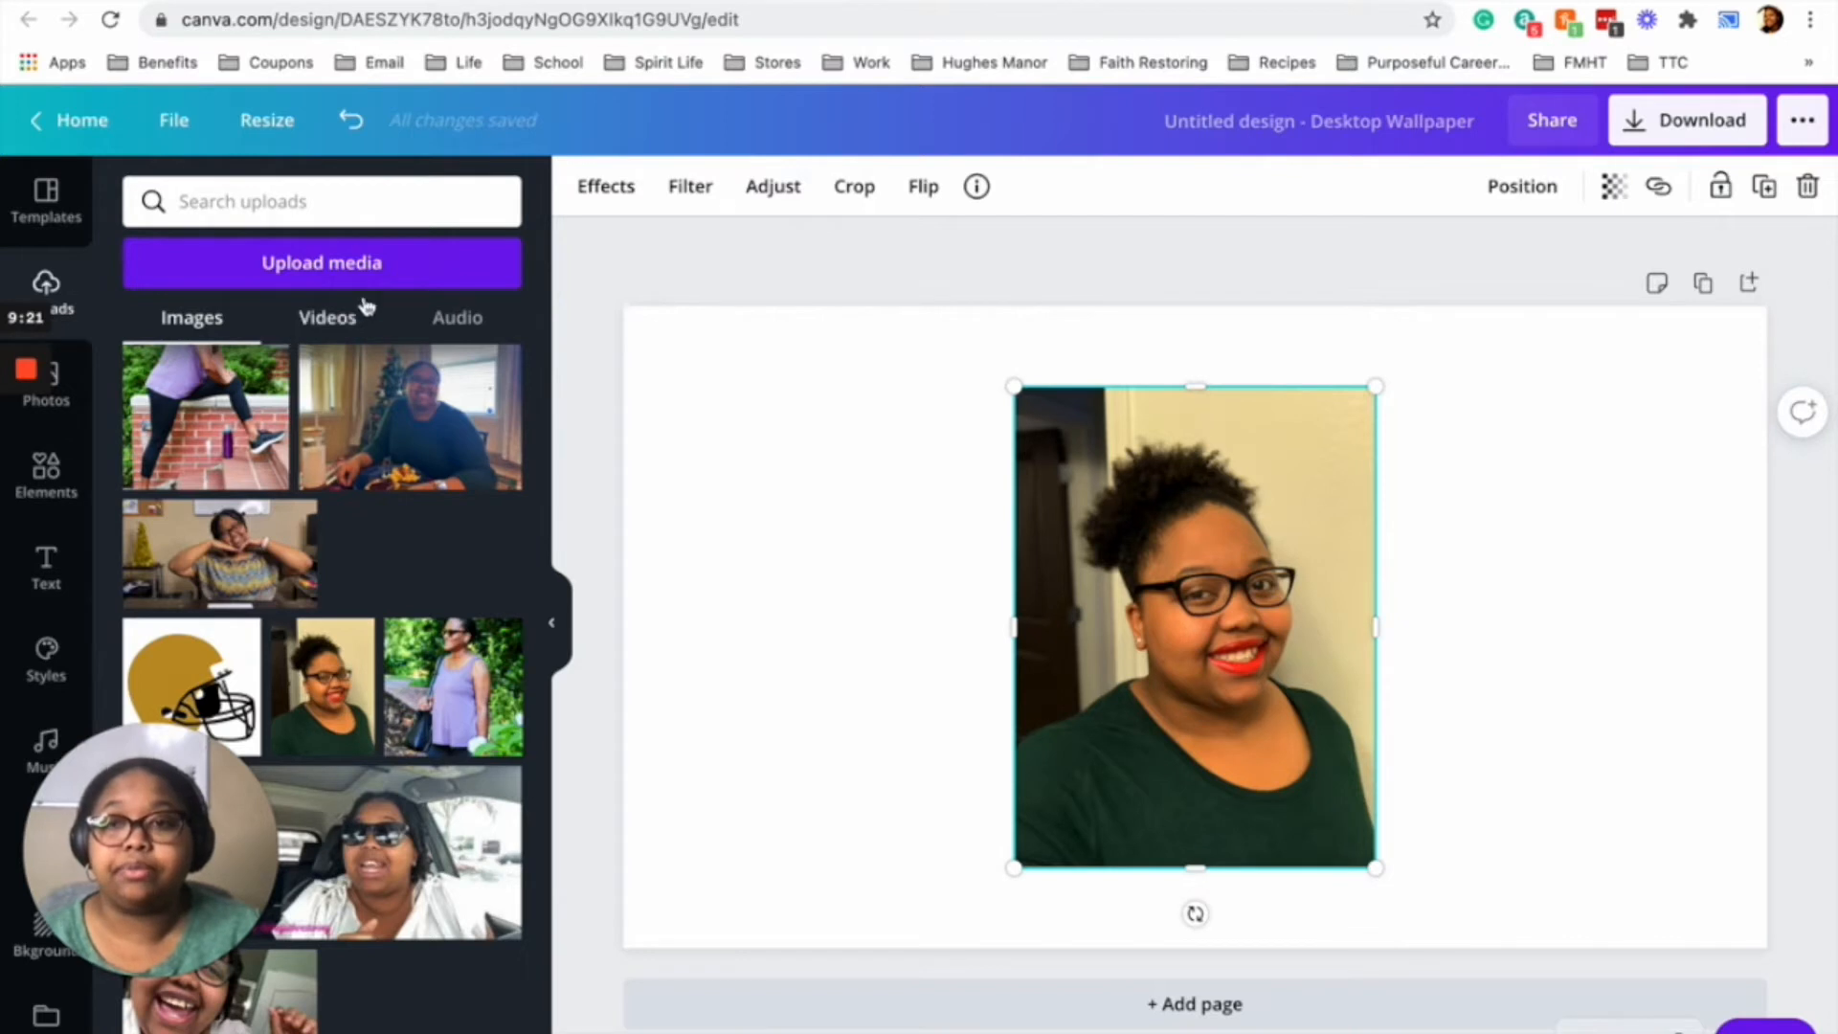
left_click(633, 197)
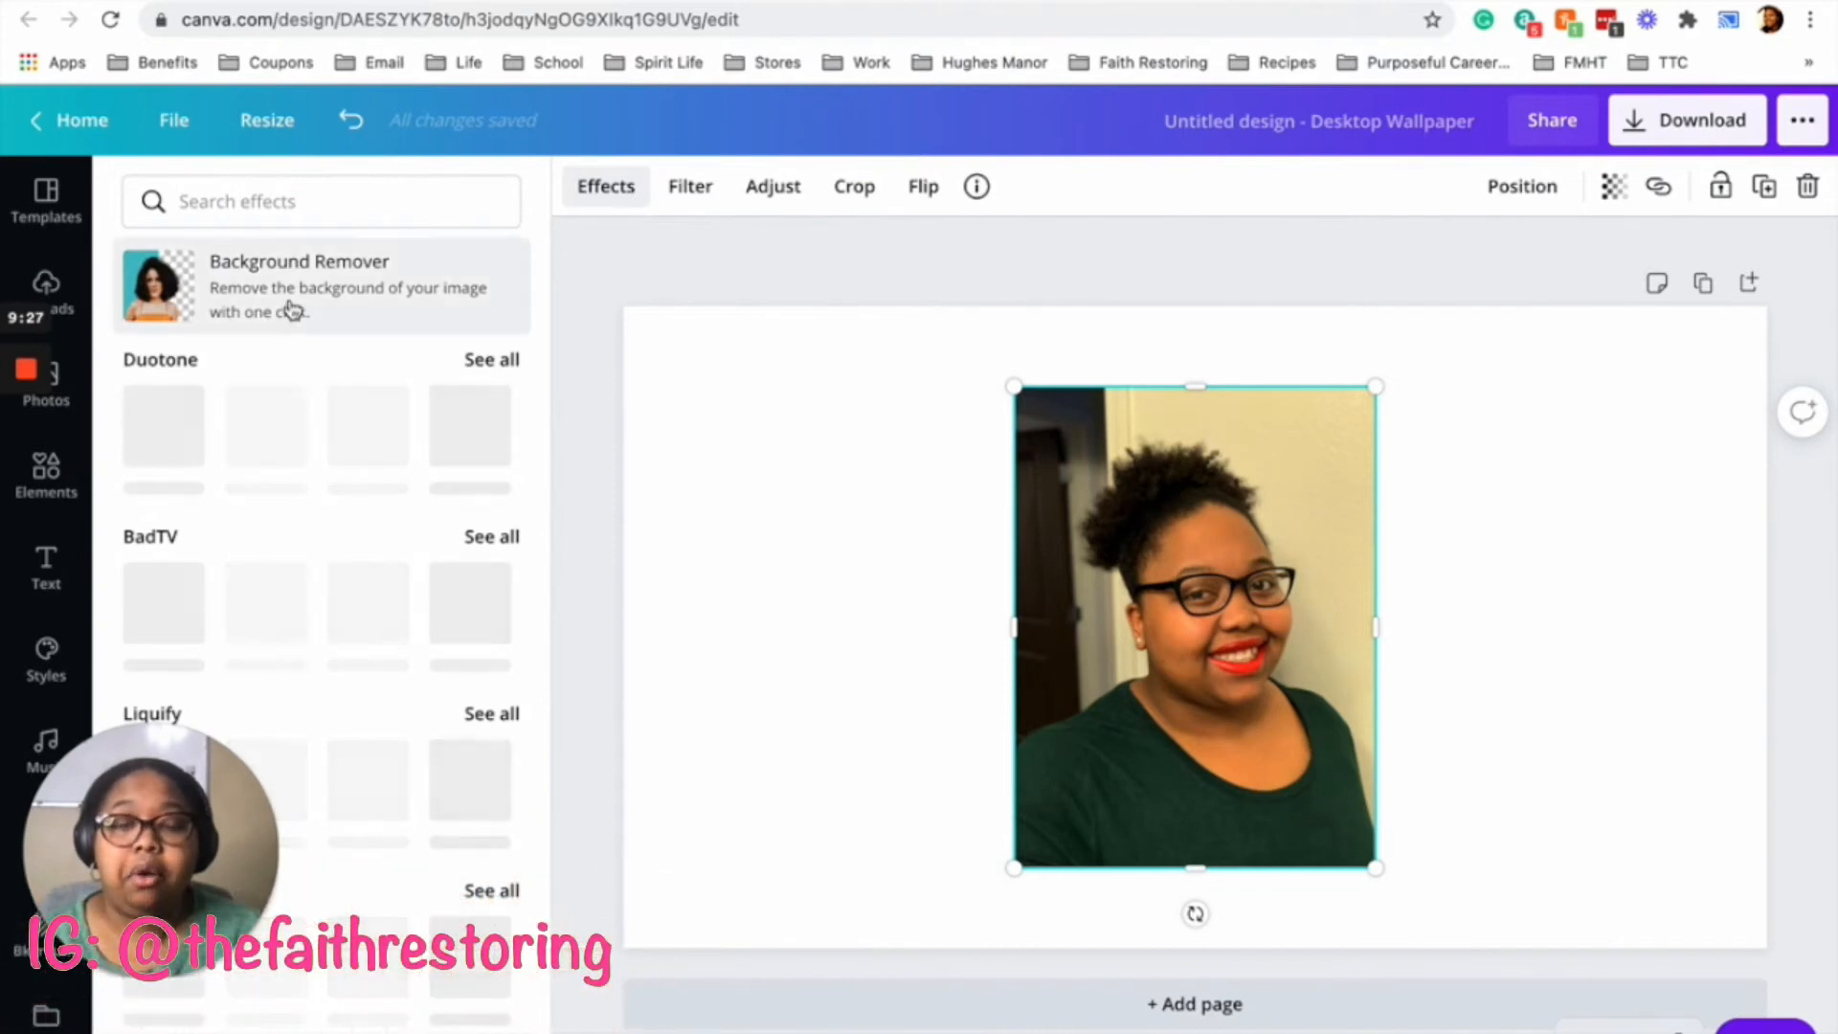
left_click(289, 310)
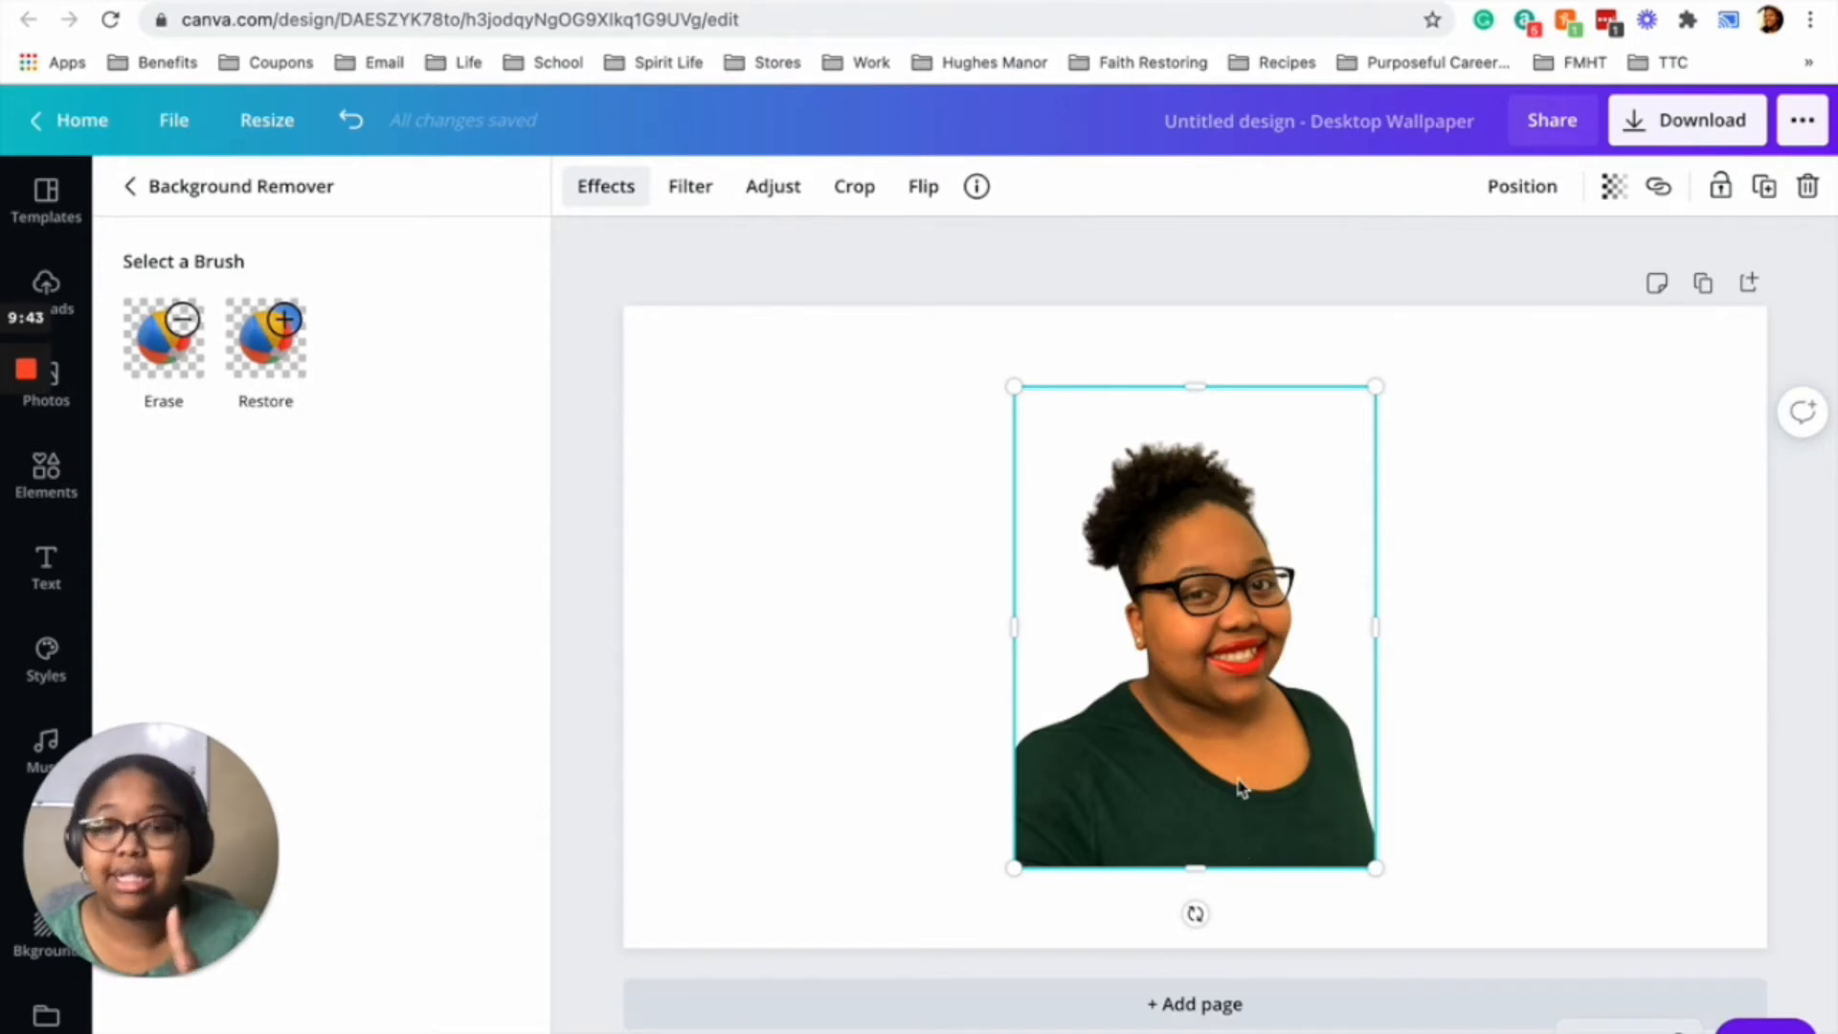
- Shrink the cut-out portrait and place it in the centre of the page
left_click_drag(1249, 831, 1266, 835)
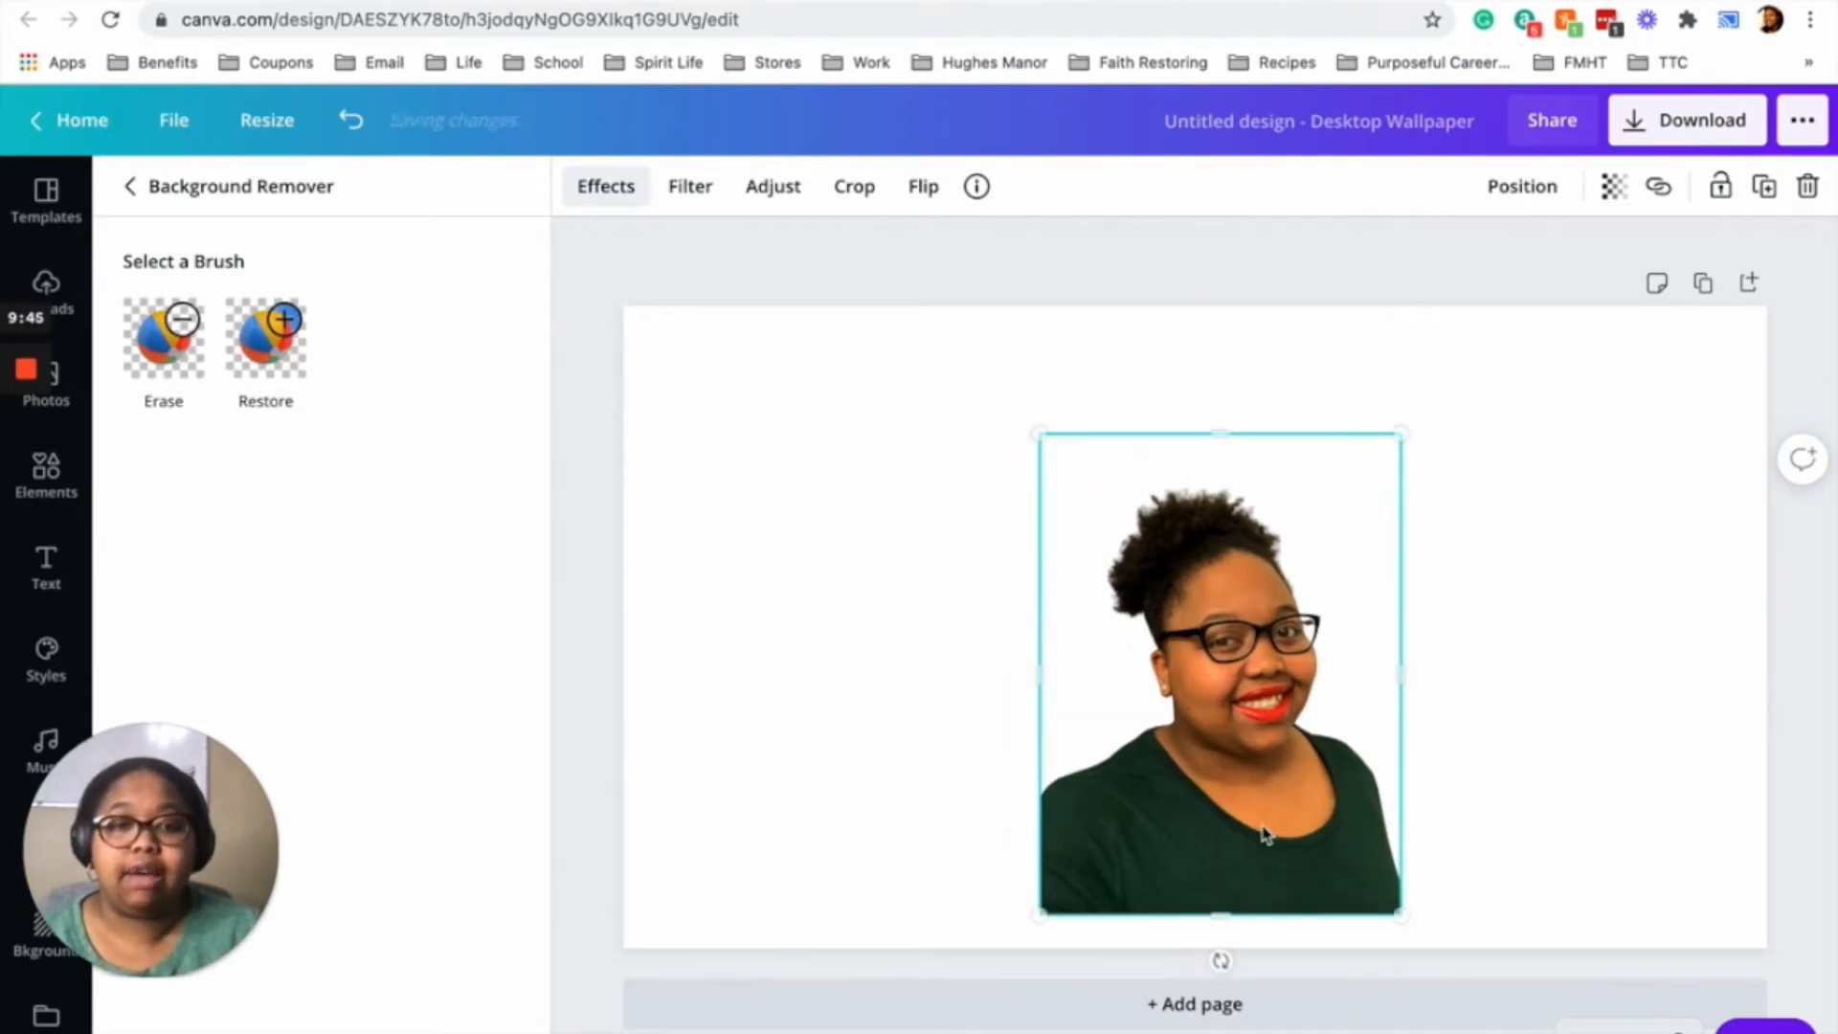
left_click_drag(1175, 723, 1158, 698)
left_click_drag(1342, 400, 1269, 517)
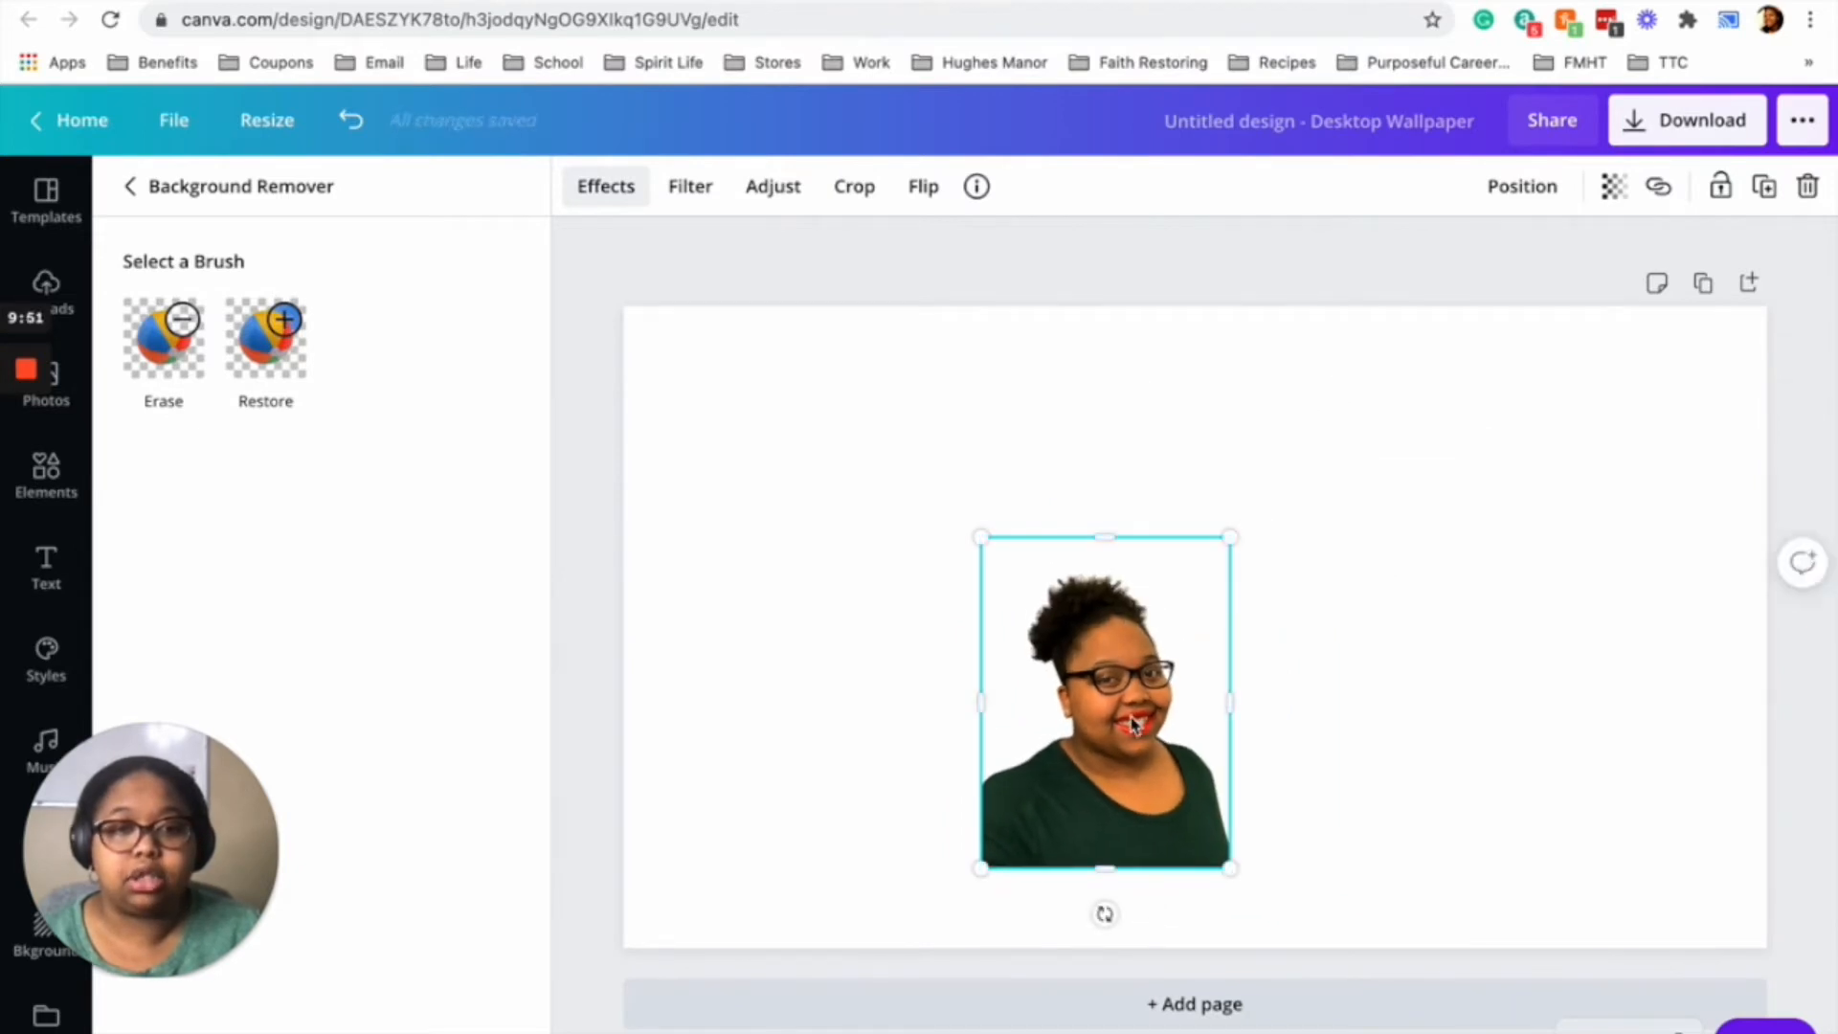
left_click_drag(1128, 721, 1219, 647)
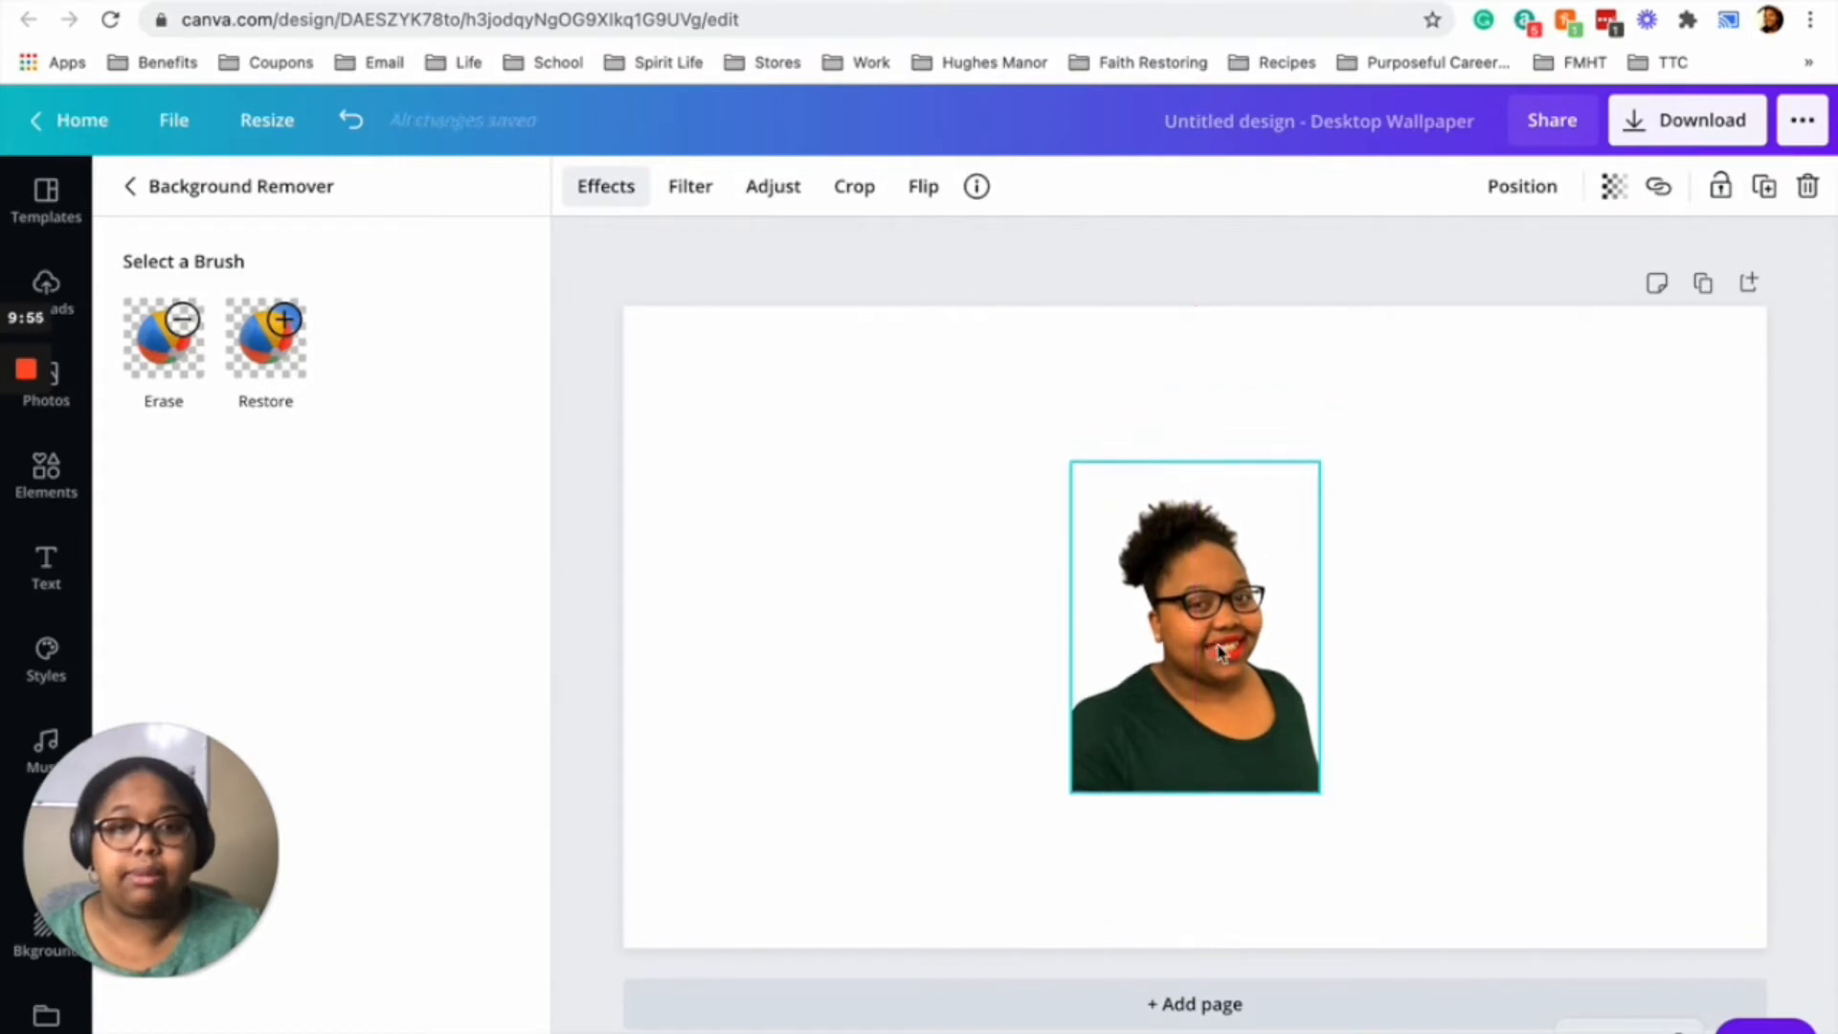
left_click(936, 706)
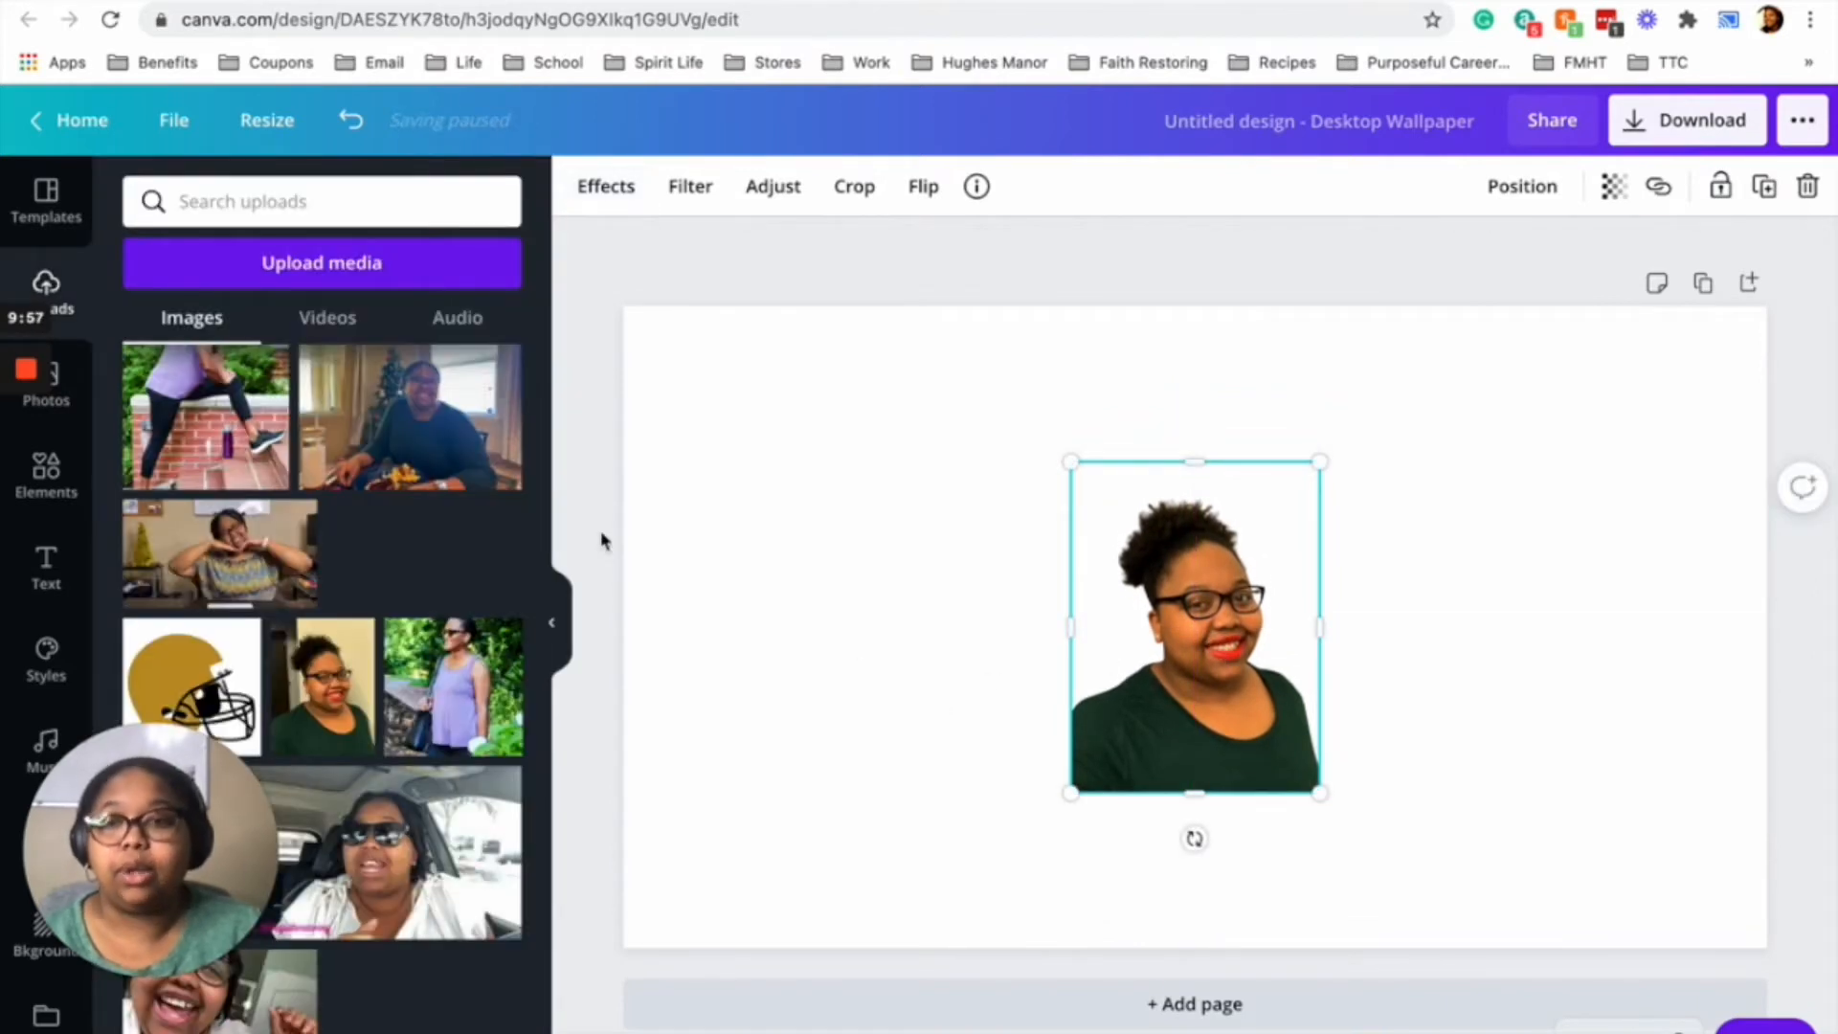
- Add the stock photo of the brown-and-white dog, shrink it and place it in the page's upper-left corner
left_click(46, 383)
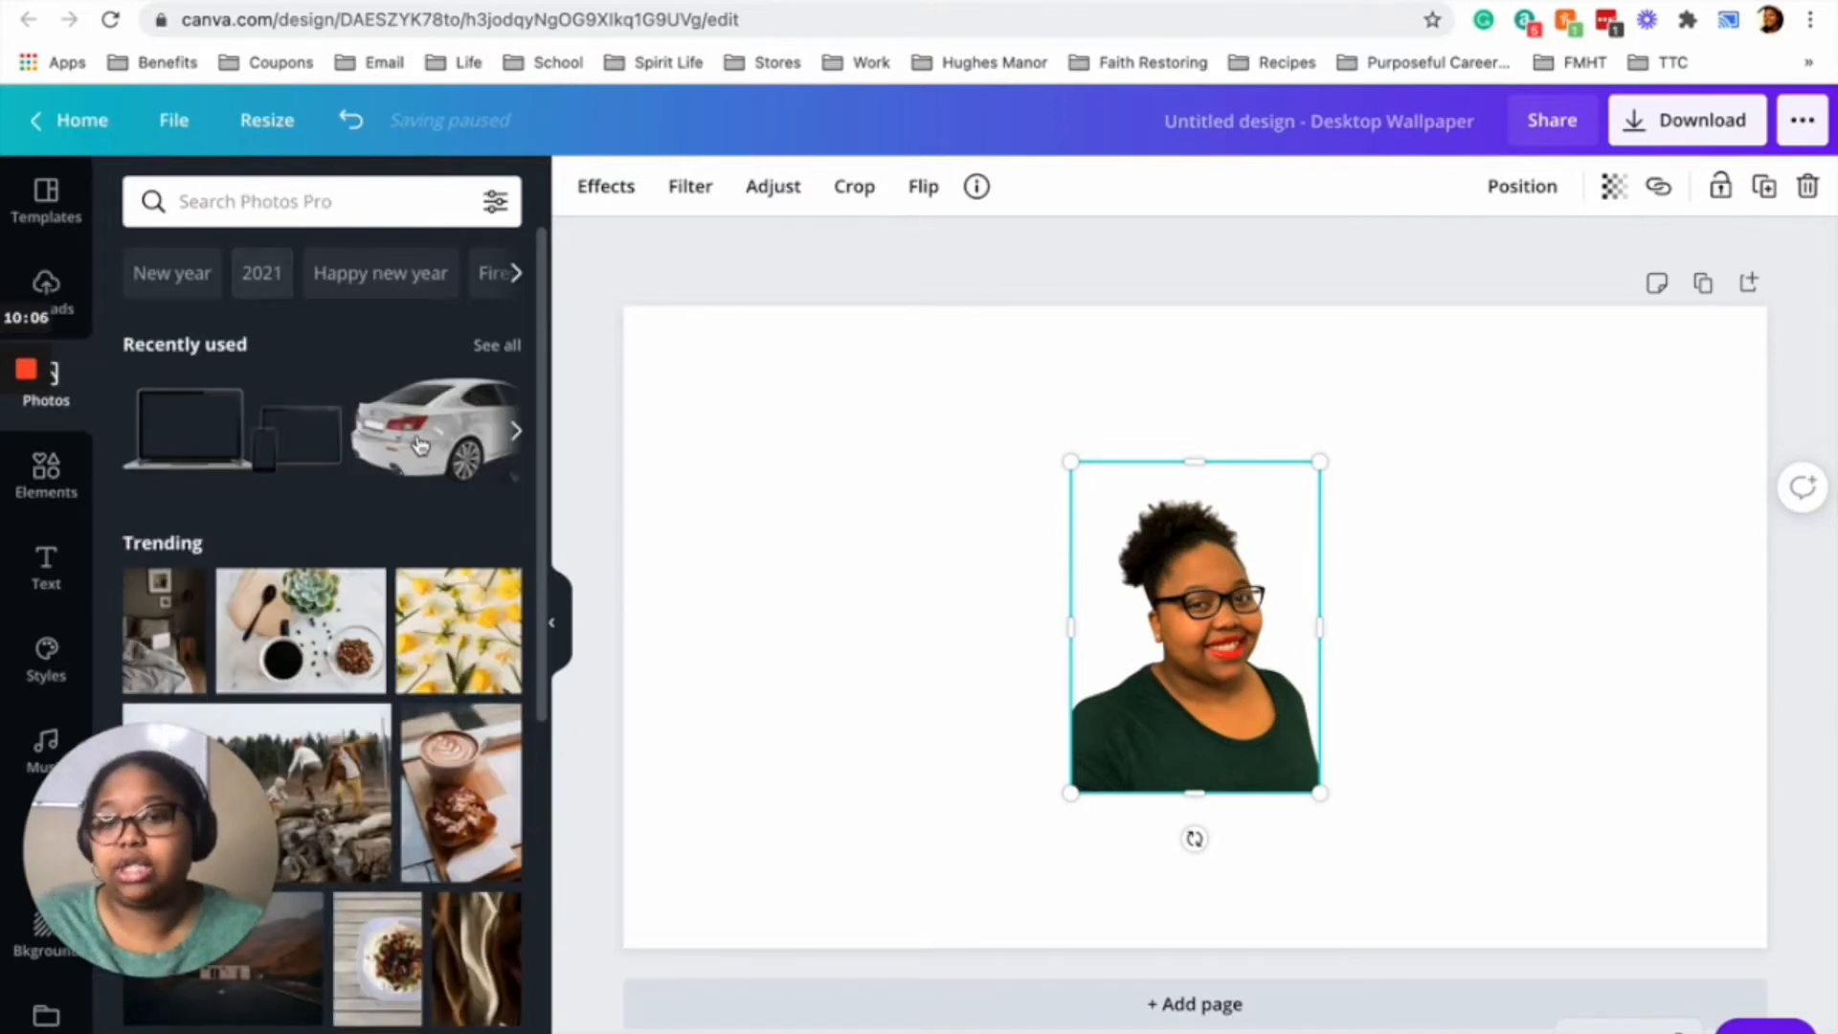
scroll(420, 445, "down", 5)
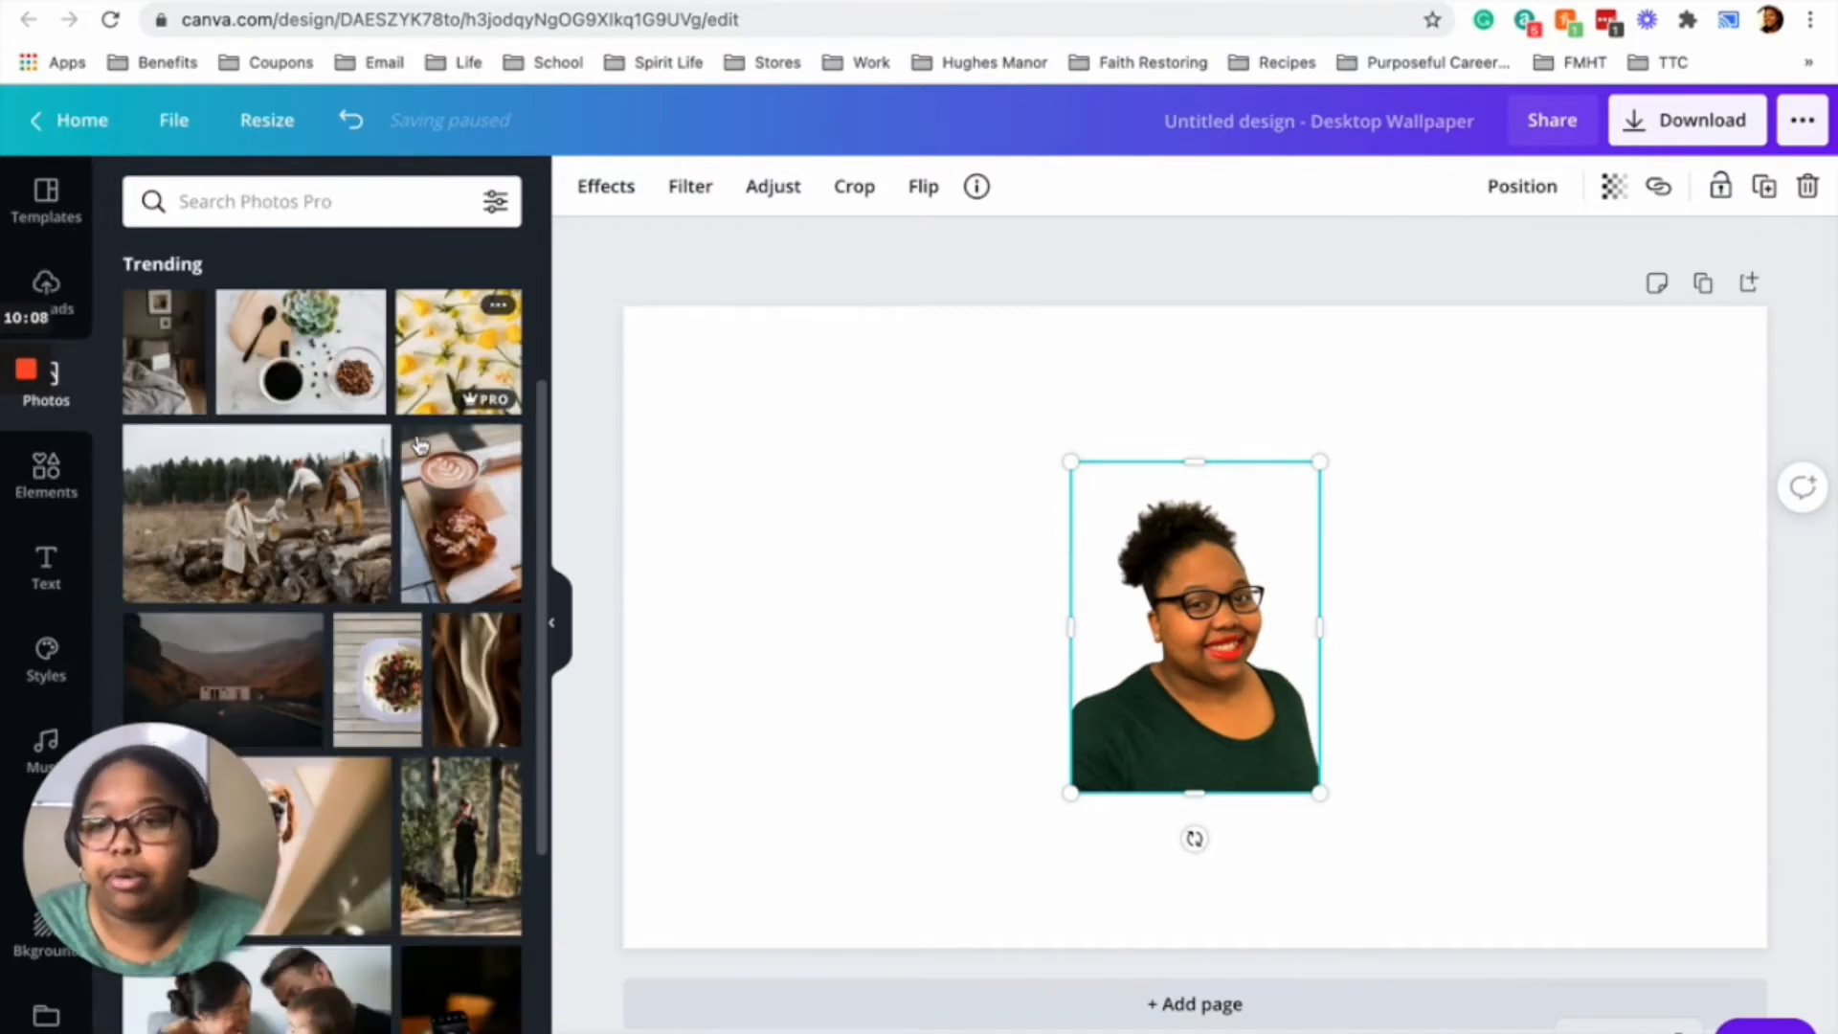
scroll(420, 445, "down", 3)
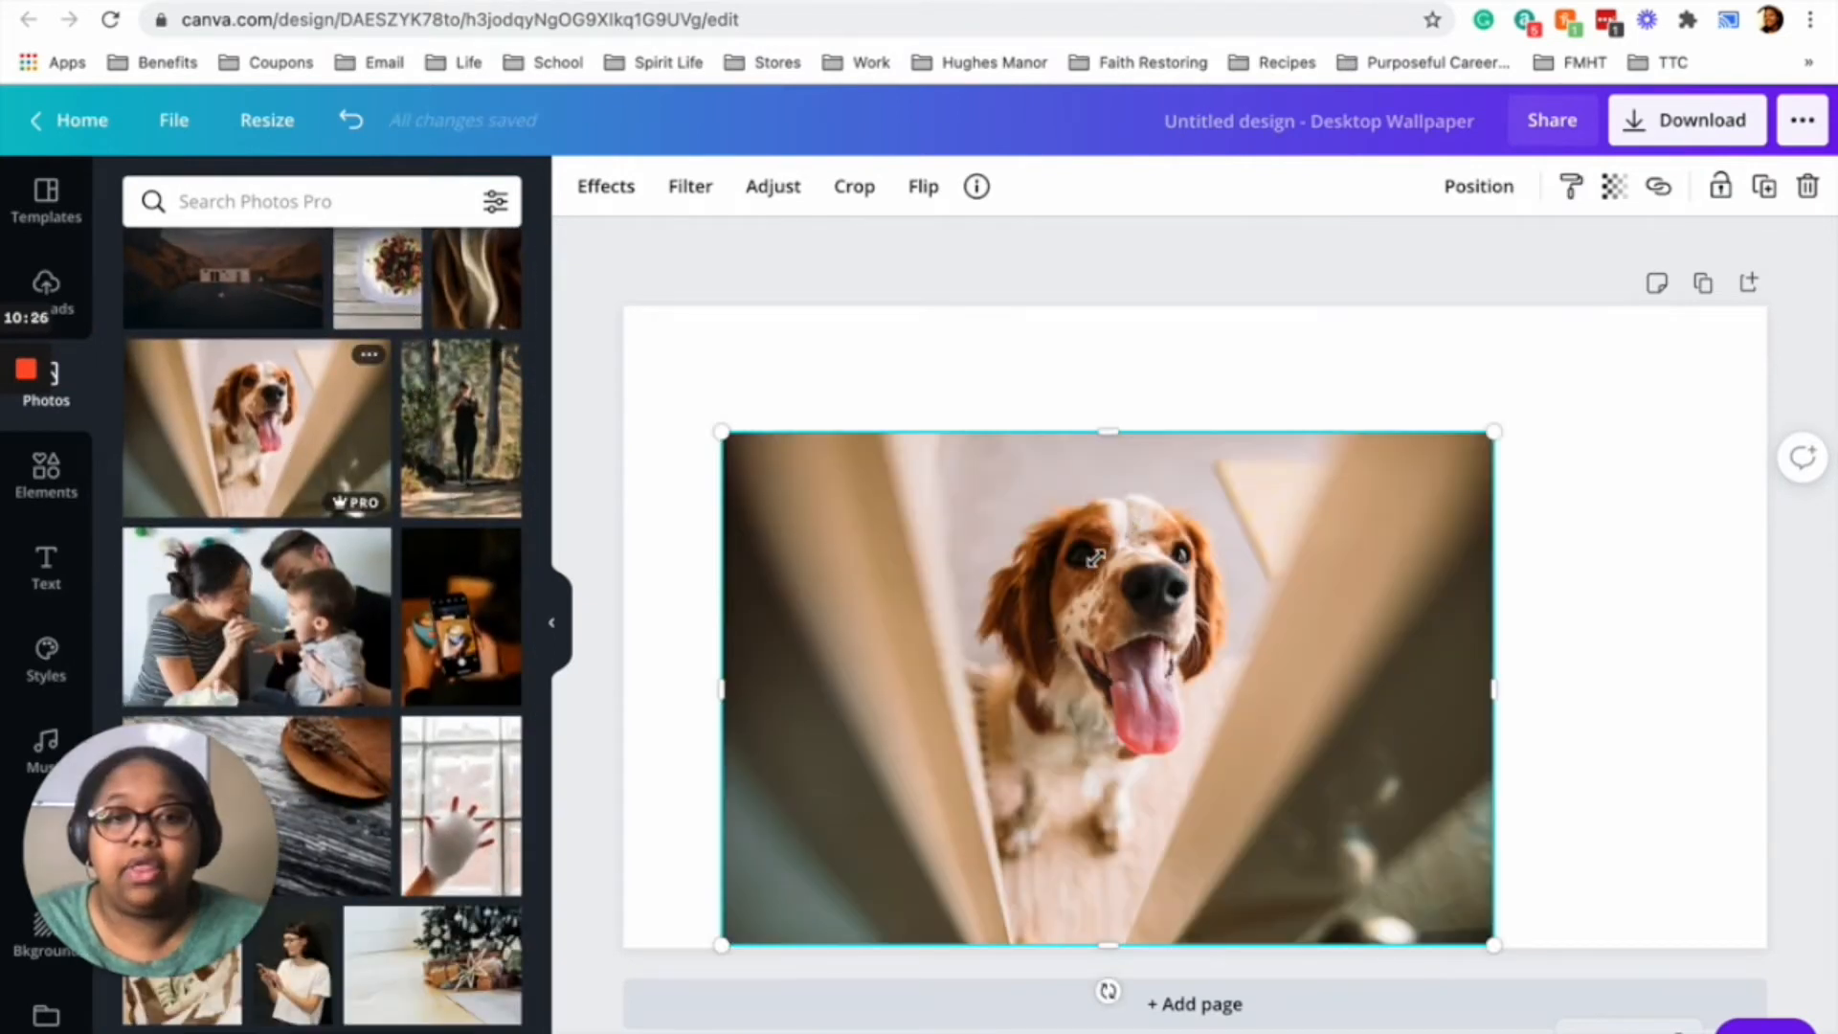
left_click_drag(1096, 558, 946, 685)
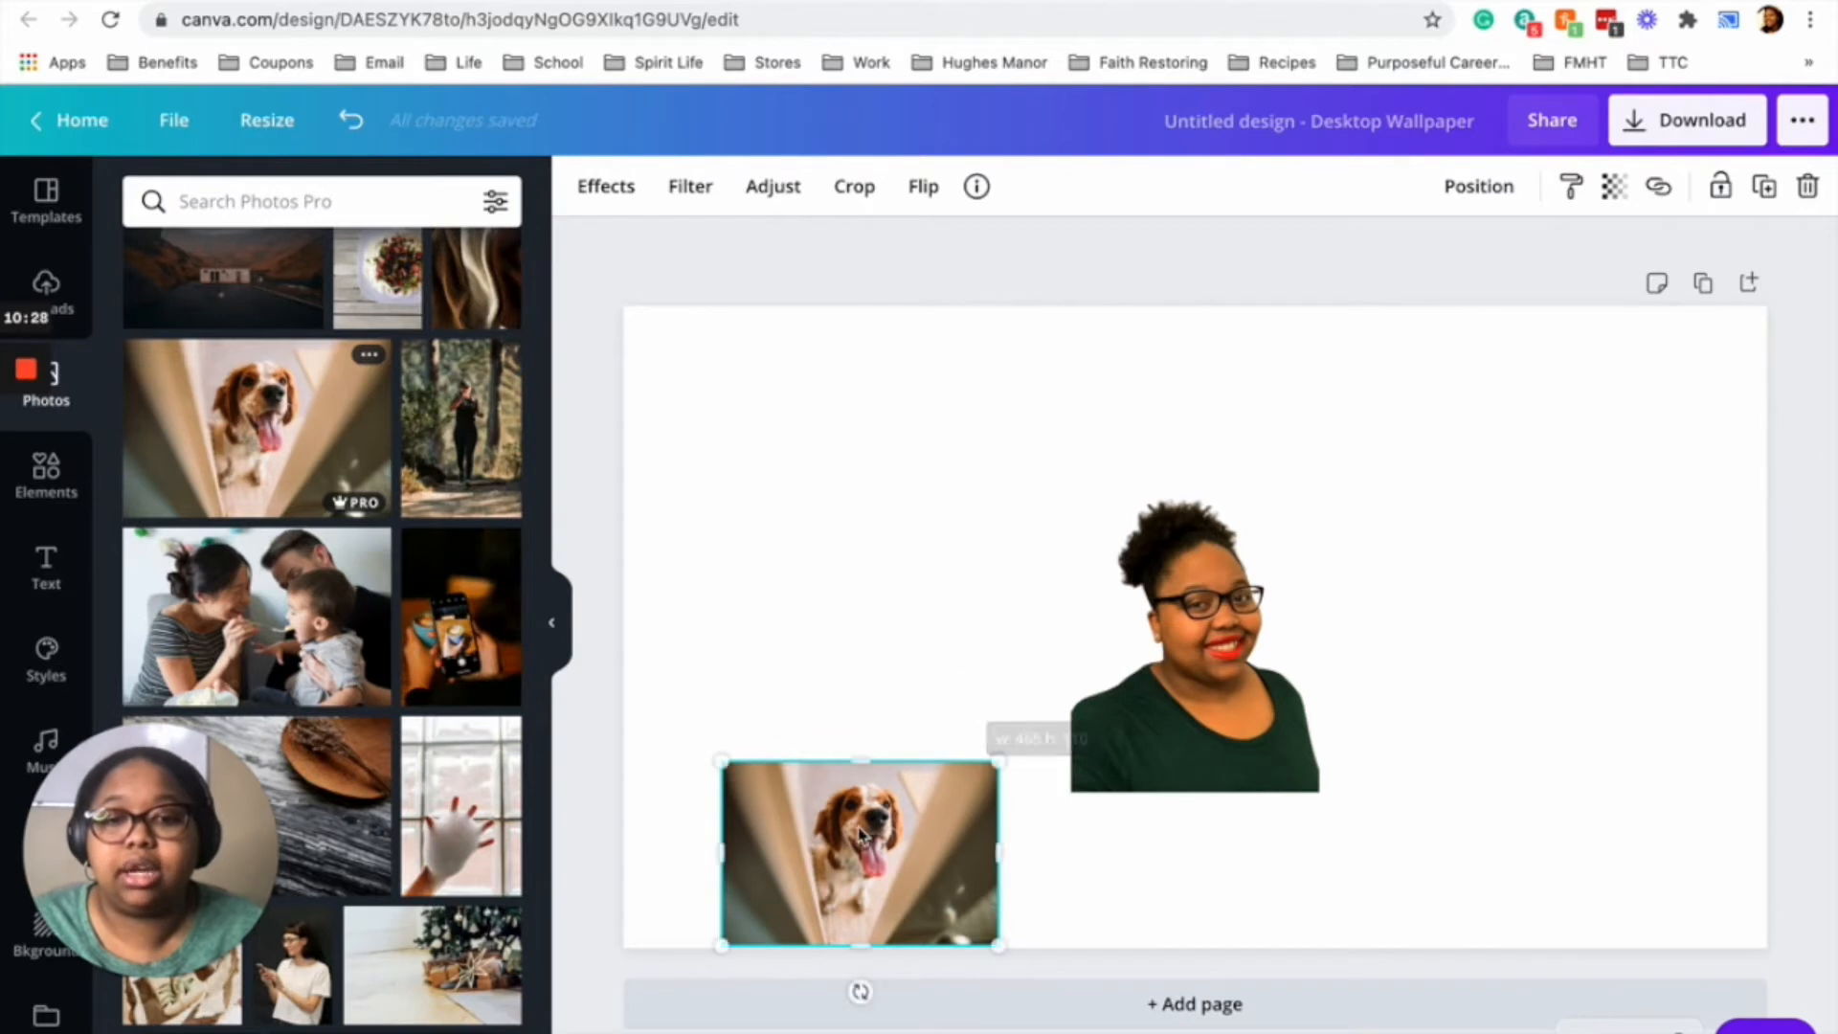
left_click_drag(792, 775, 803, 429)
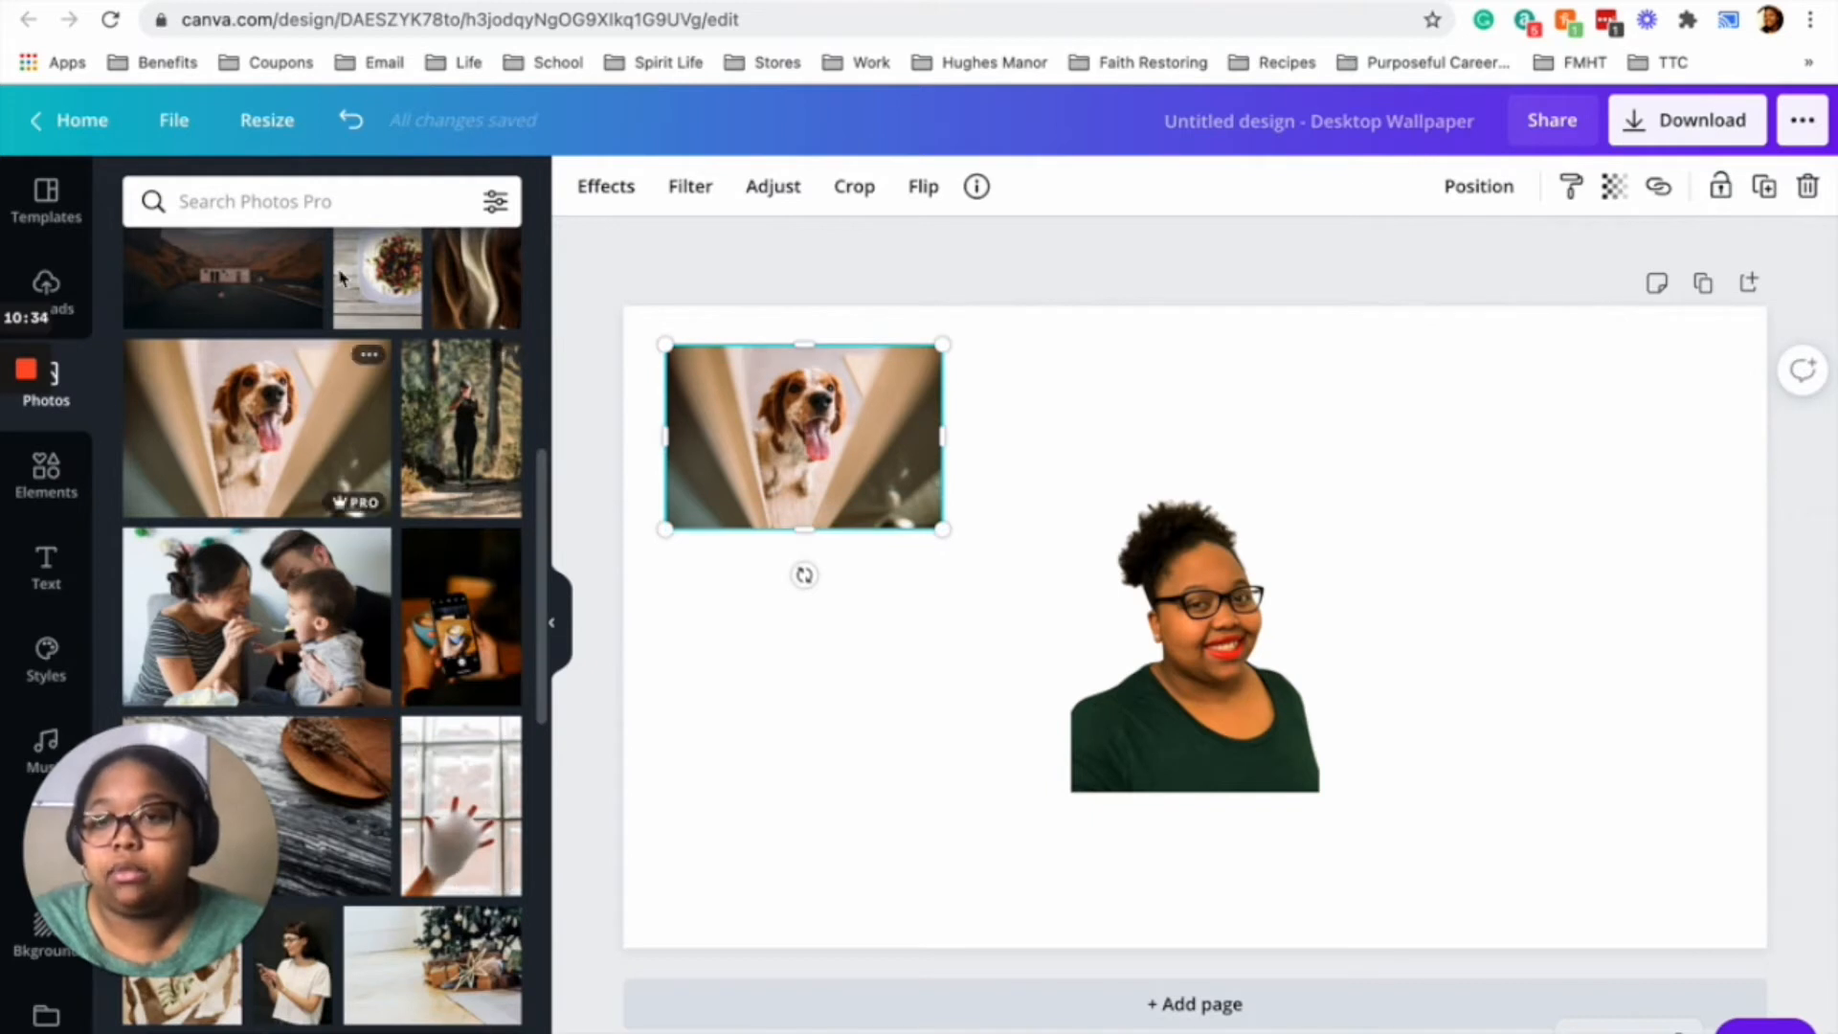
- Search the stock photos for "coffe shop" and place a small coffee window-sign photo directly above the portrait
left_click(355, 196)
type("c")
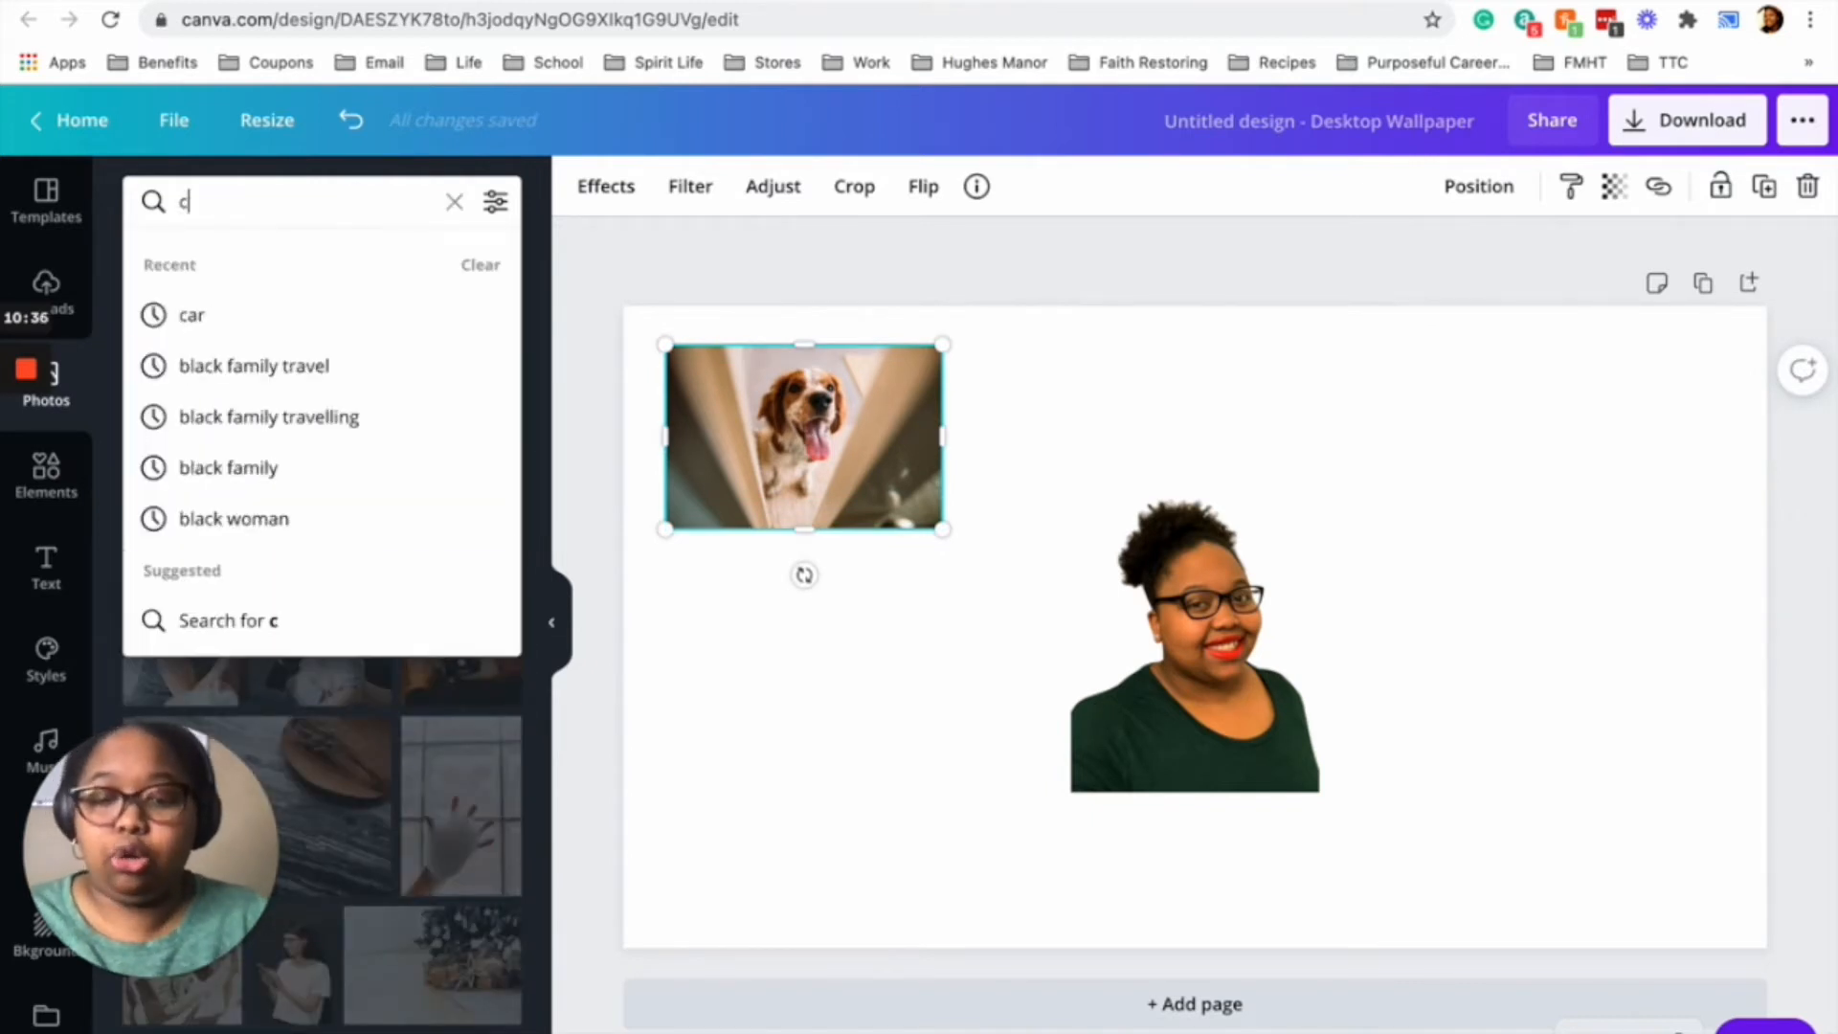
type("offe sh")
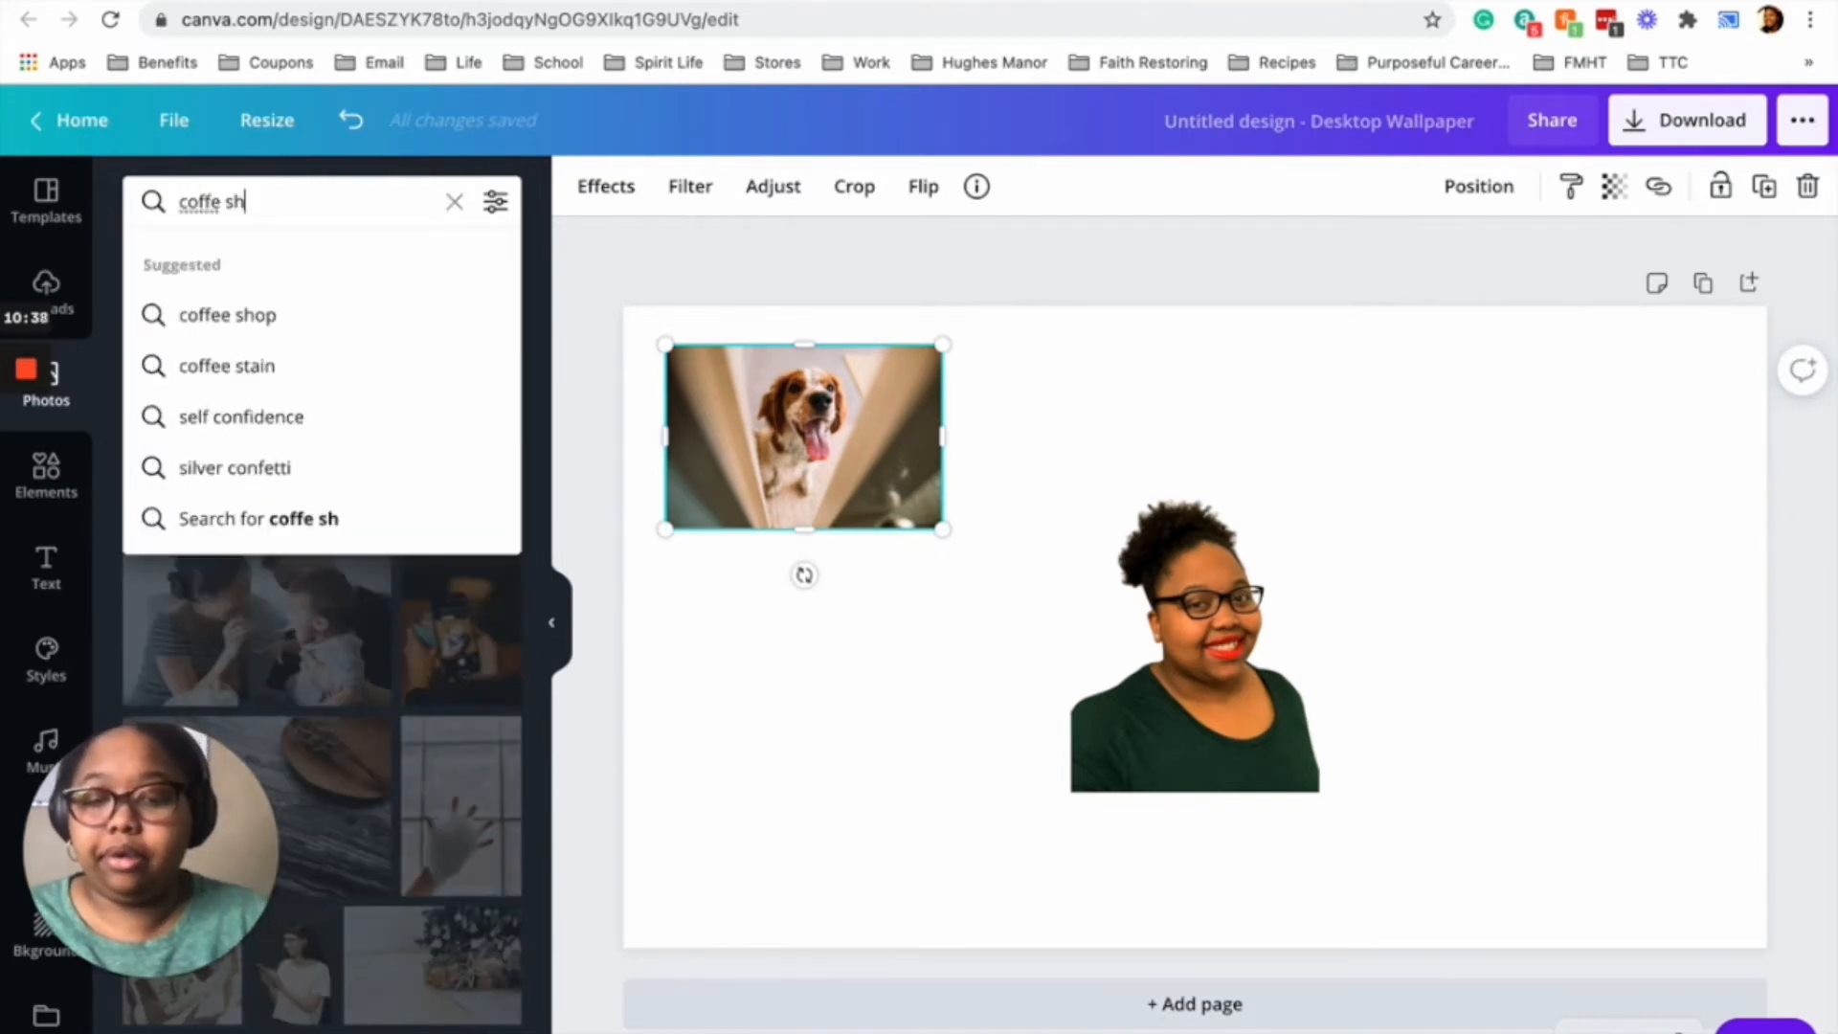
type("op")
key("Return")
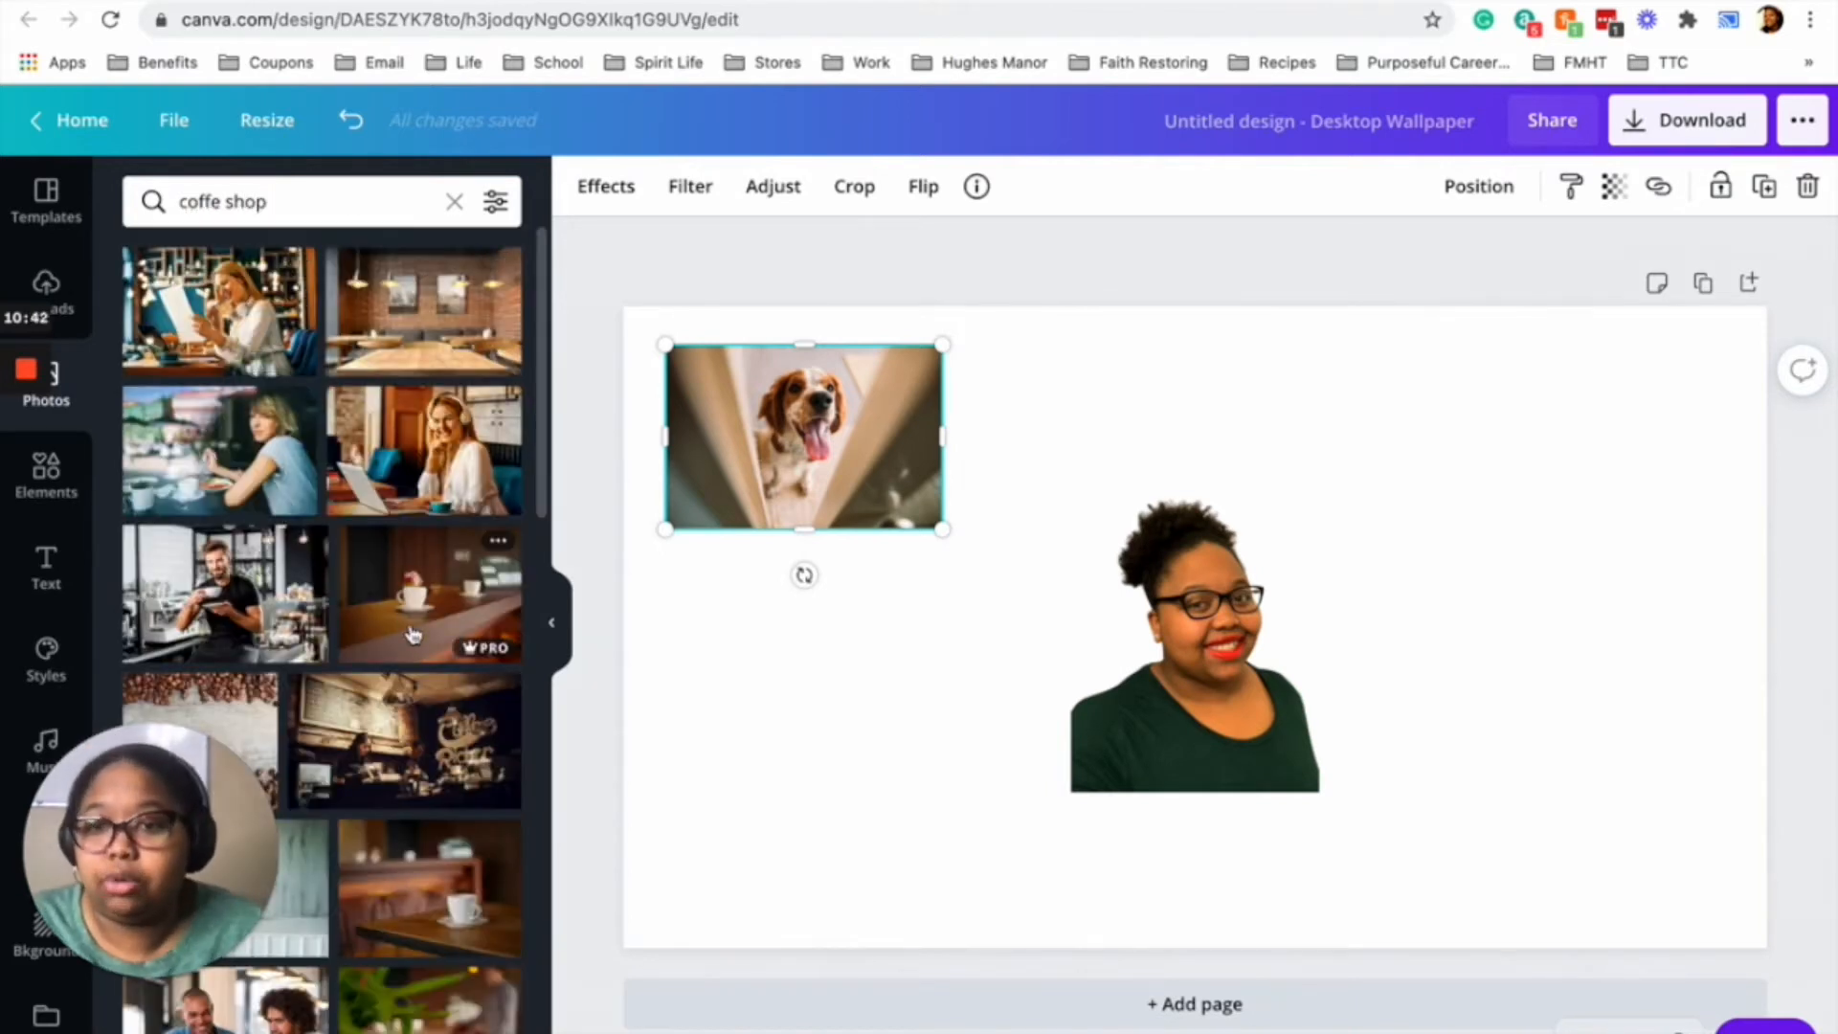
scroll(374, 551, "down", 5)
scroll(412, 636, "down", 5)
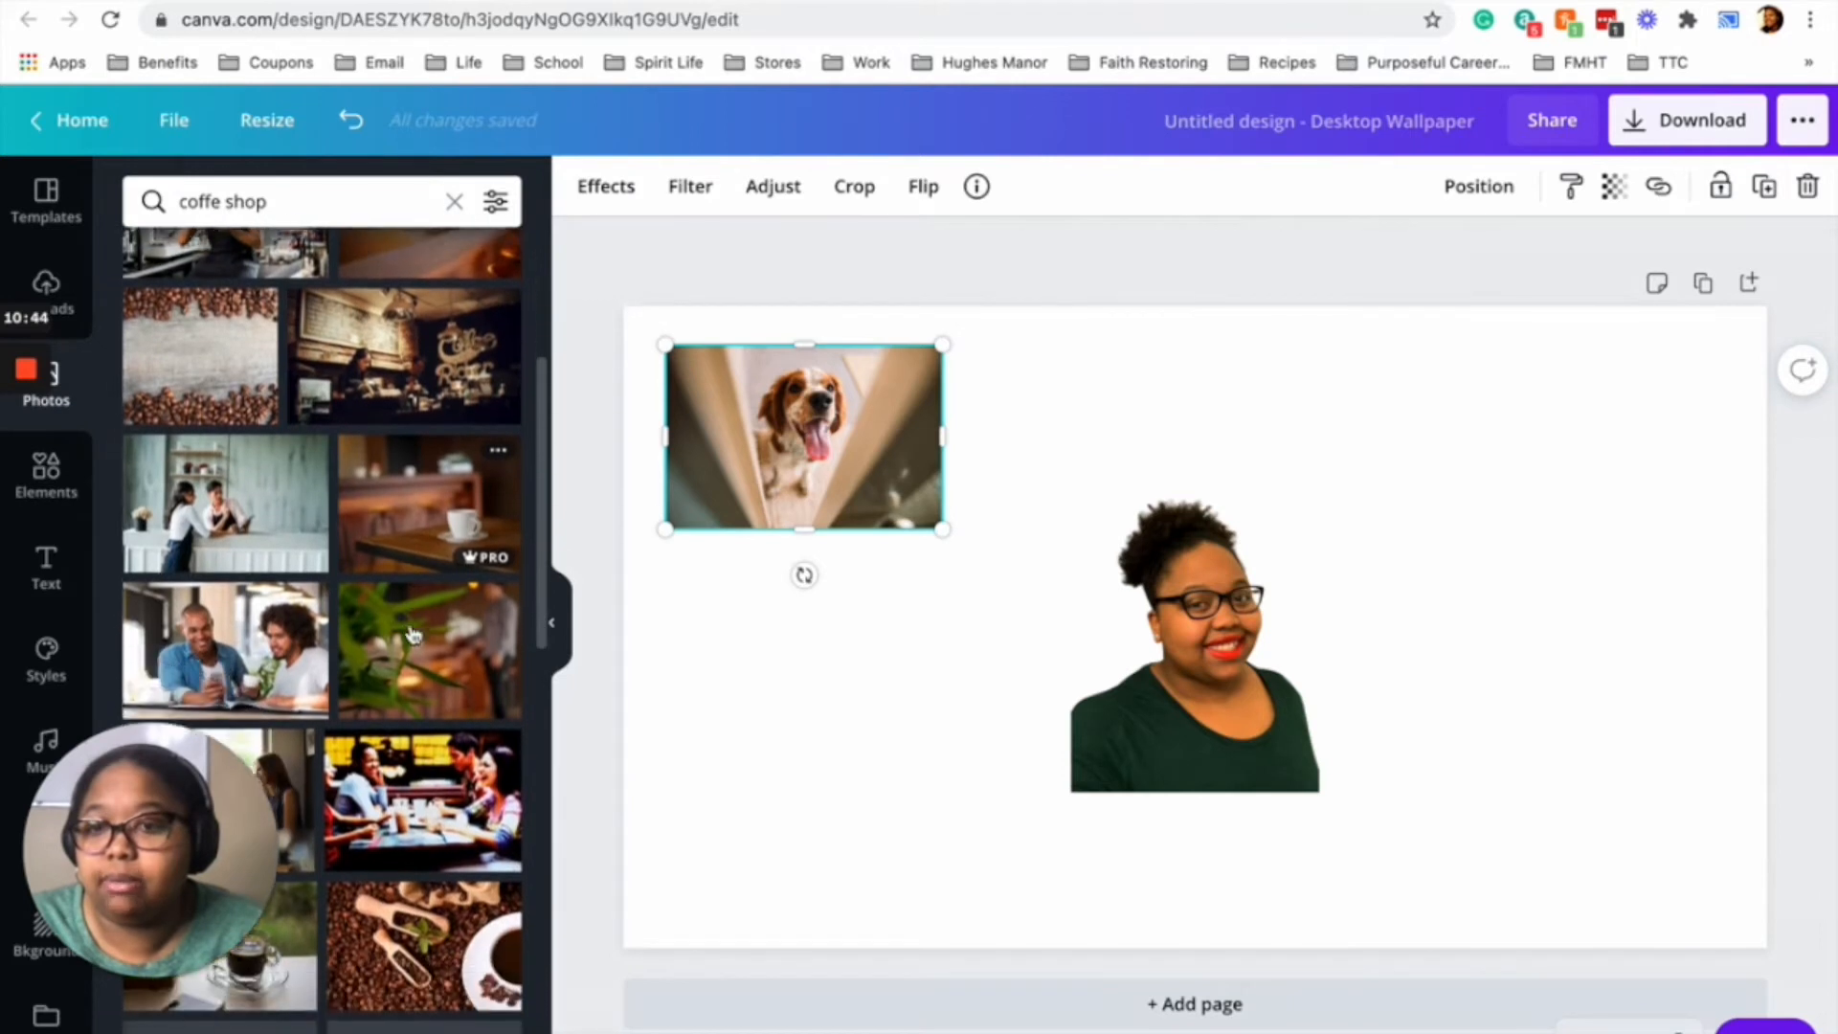
scroll(413, 634, "down", 5)
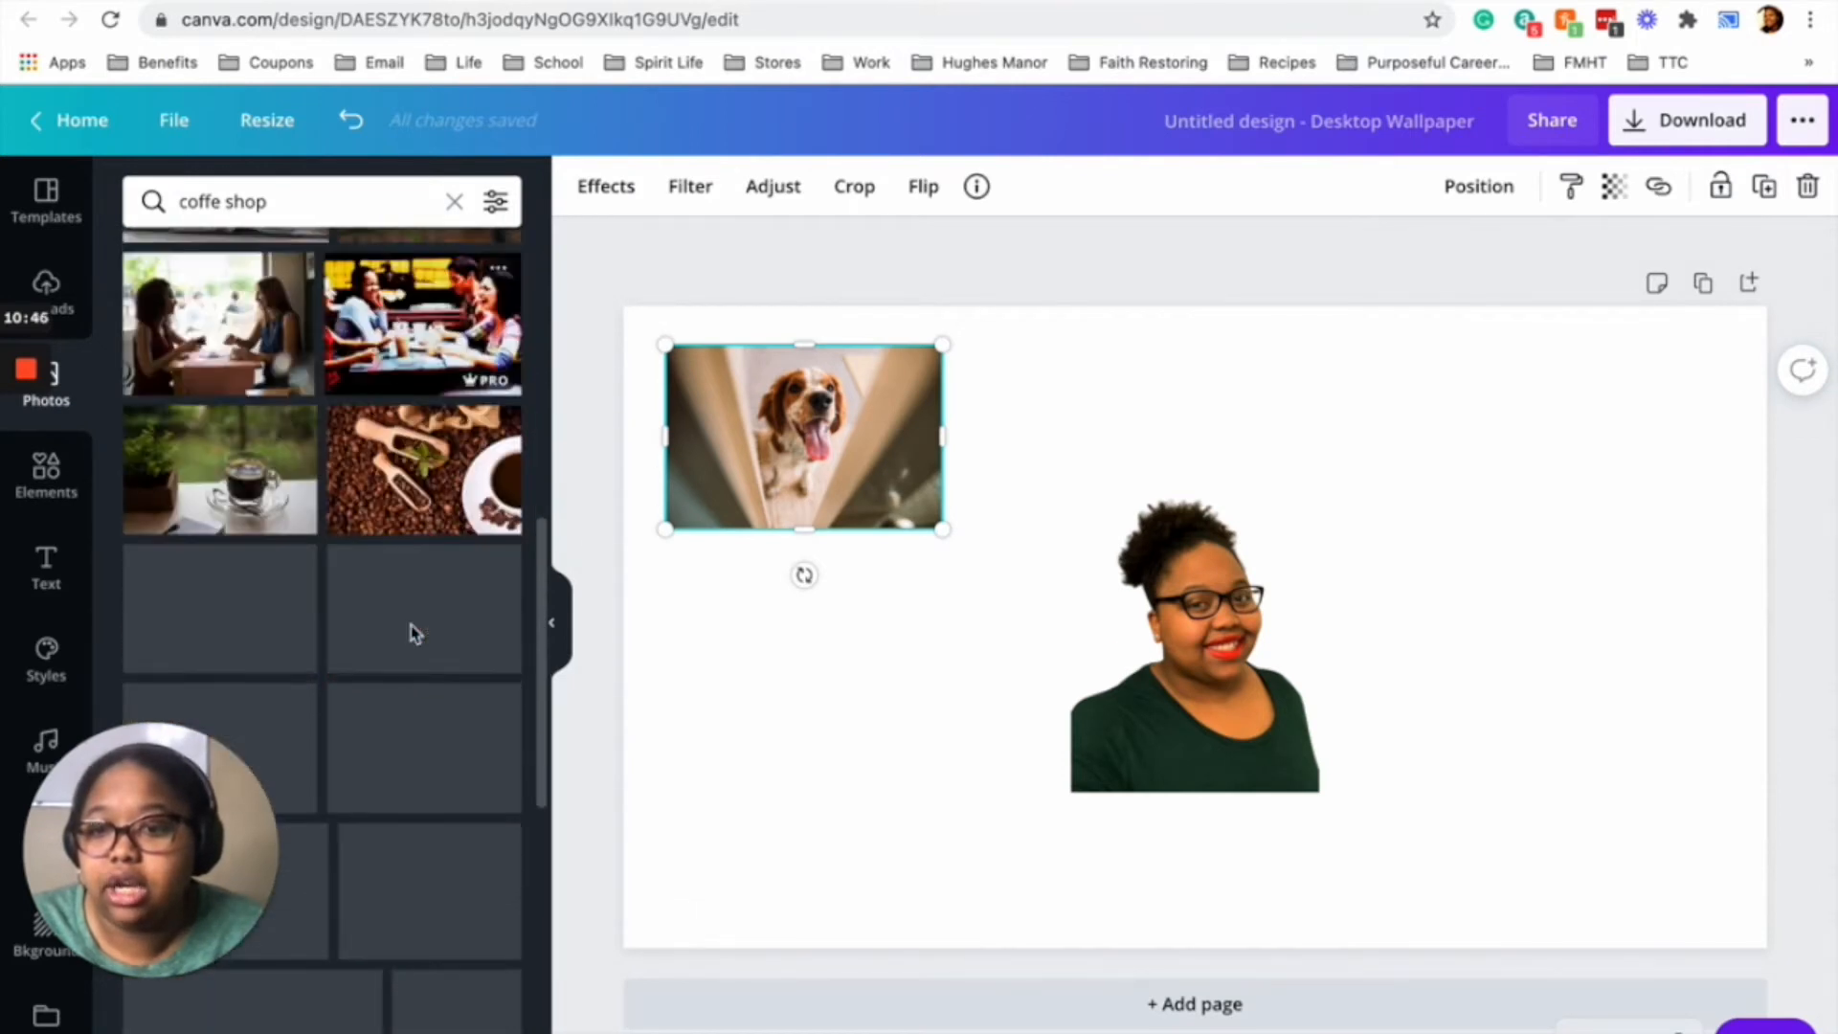
left_click_drag(220, 527, 1298, 435)
left_click_drag(1133, 477, 1246, 456)
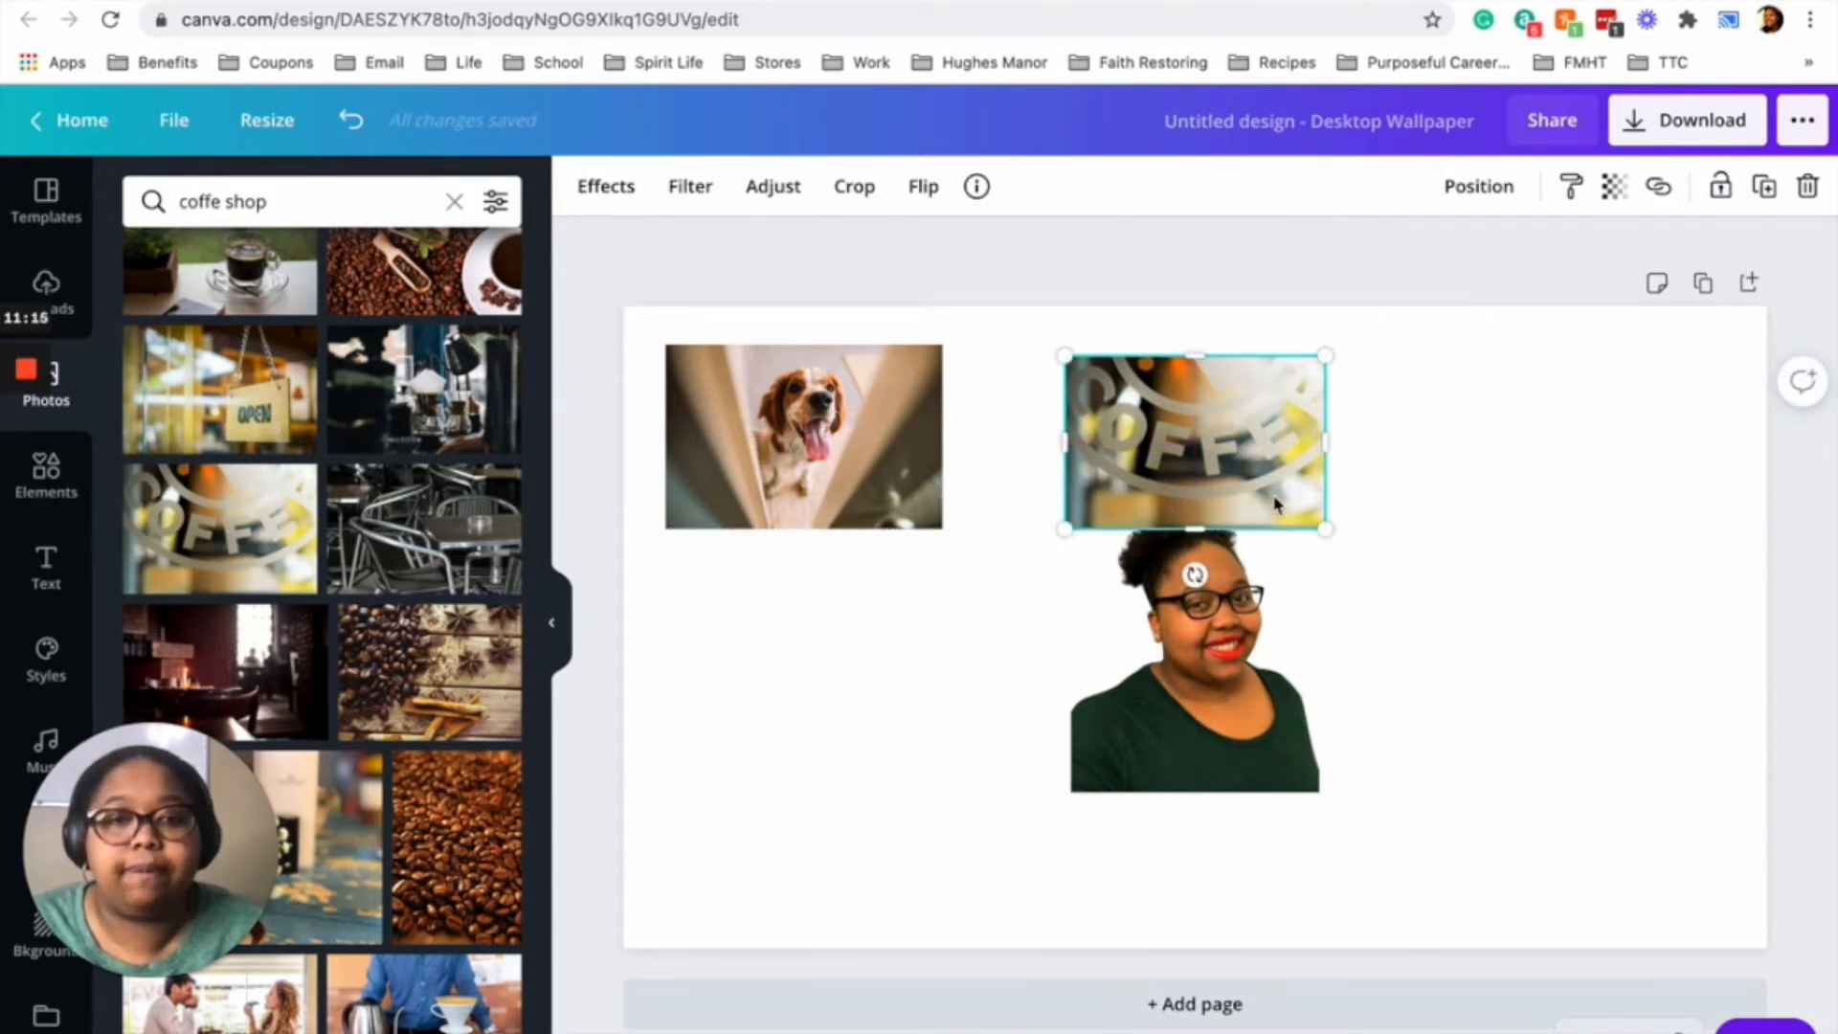
- Send the coffee sign photo backward so that it sits behind the portrait
left_click(1618, 188)
left_click(1618, 187)
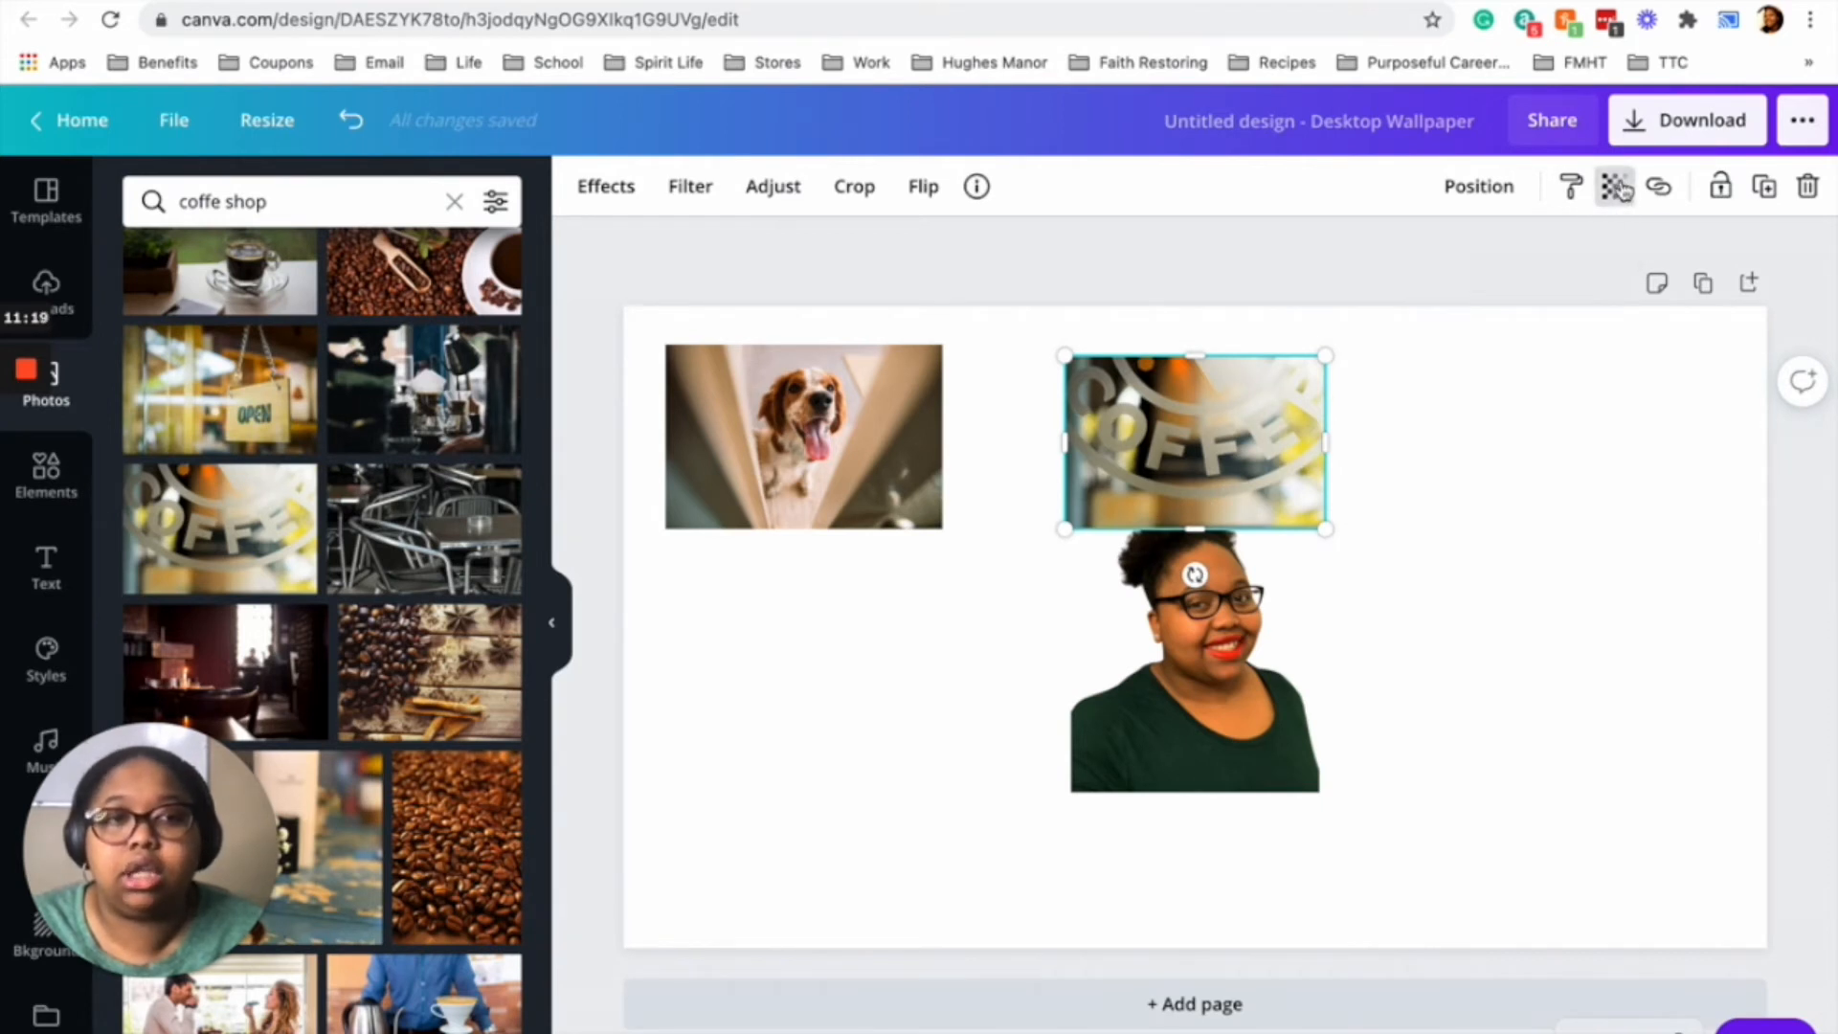
left_click(1479, 186)
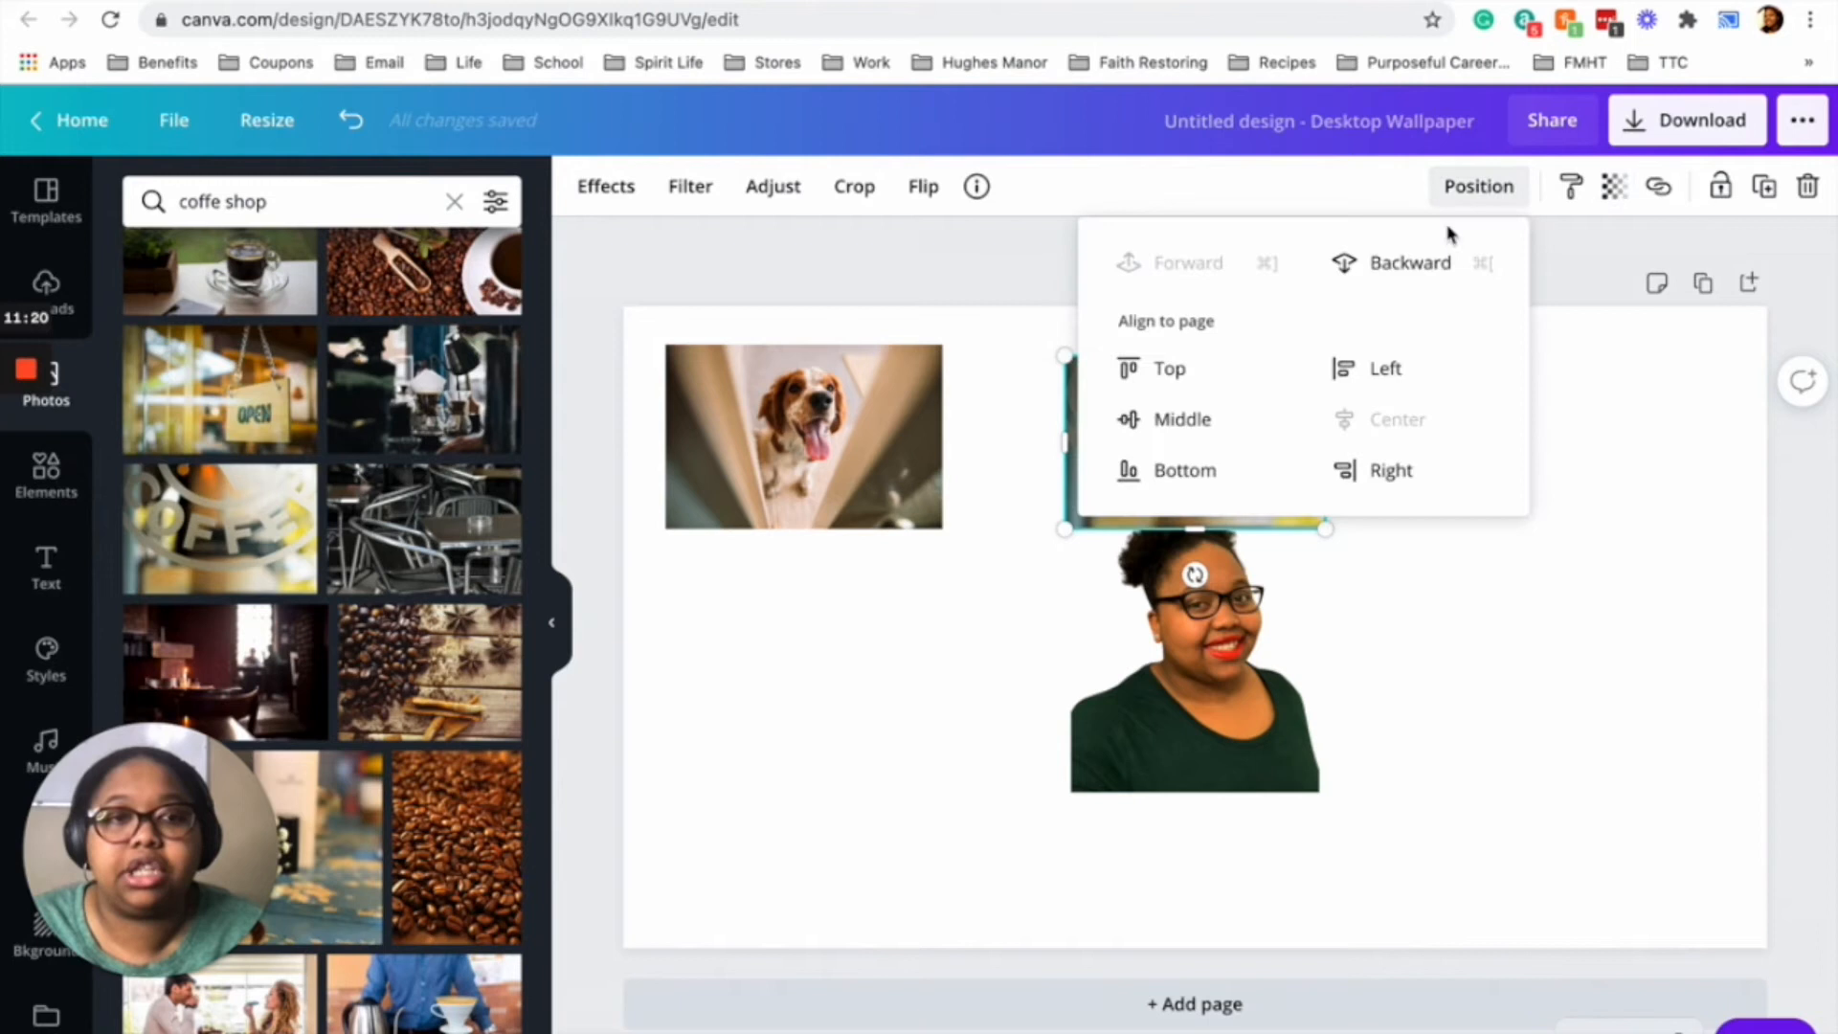
left_click(1410, 268)
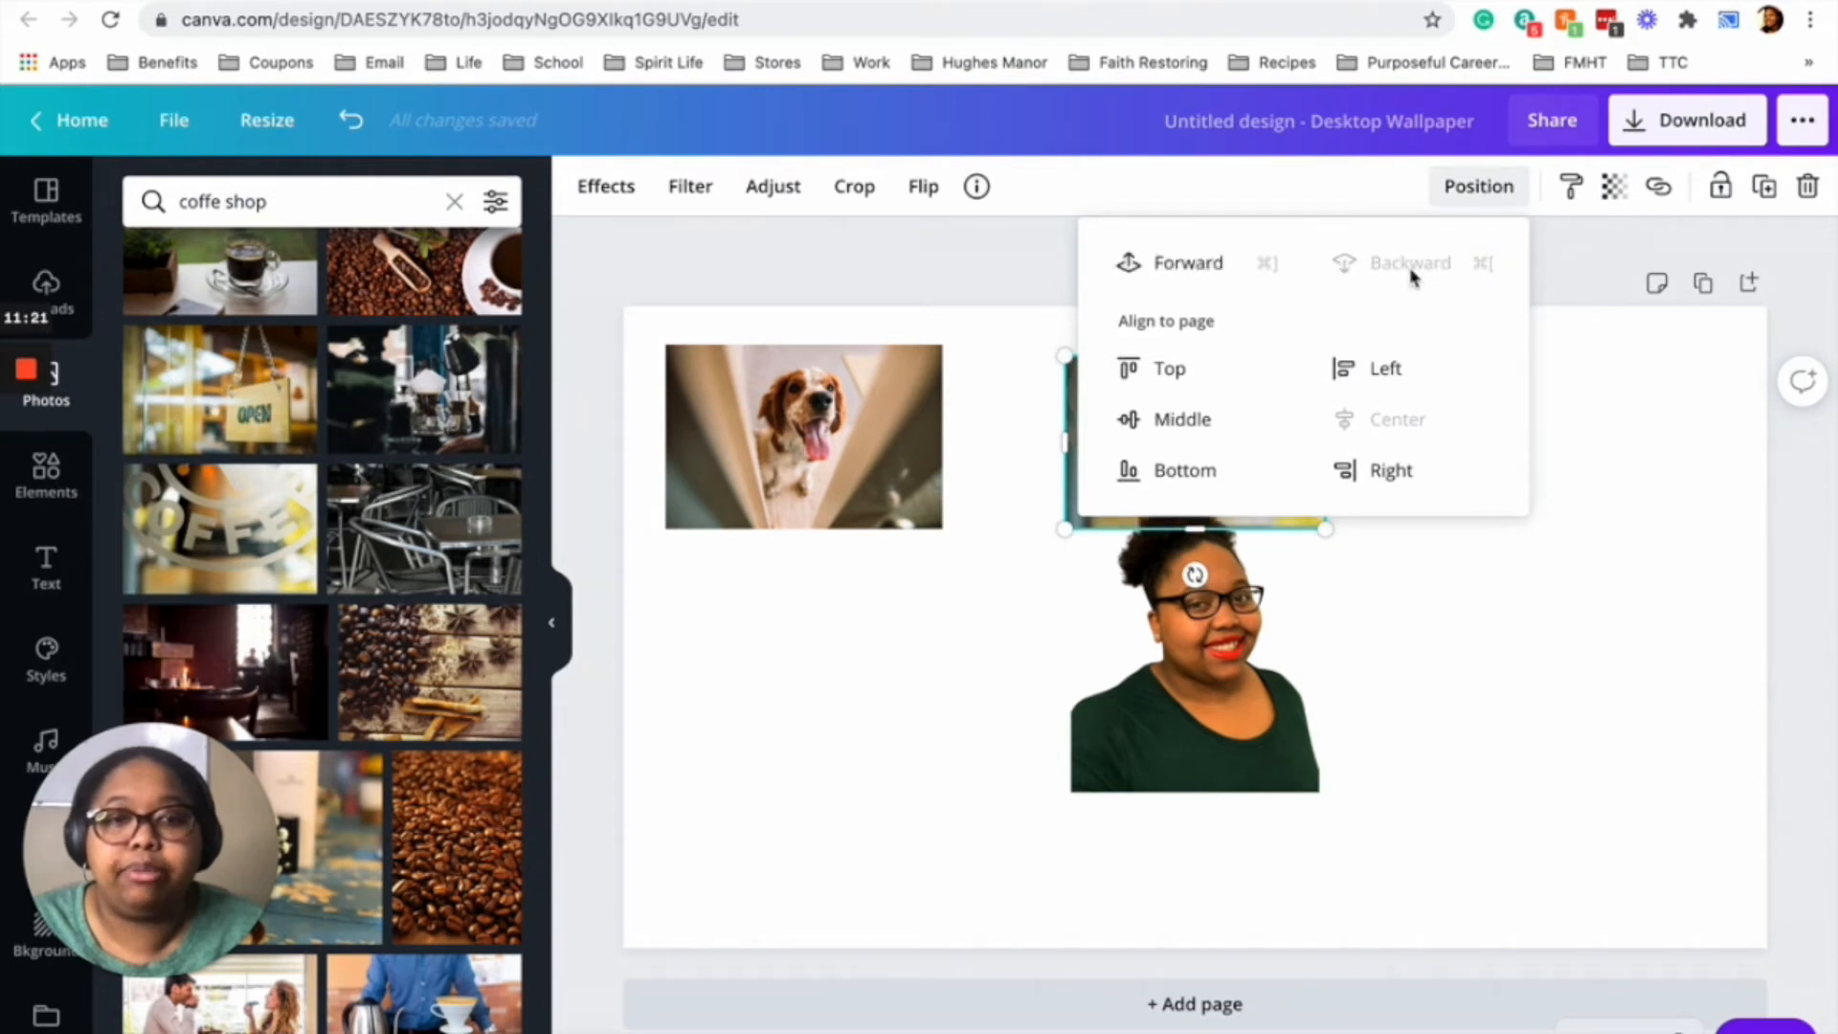
left_click(1544, 647)
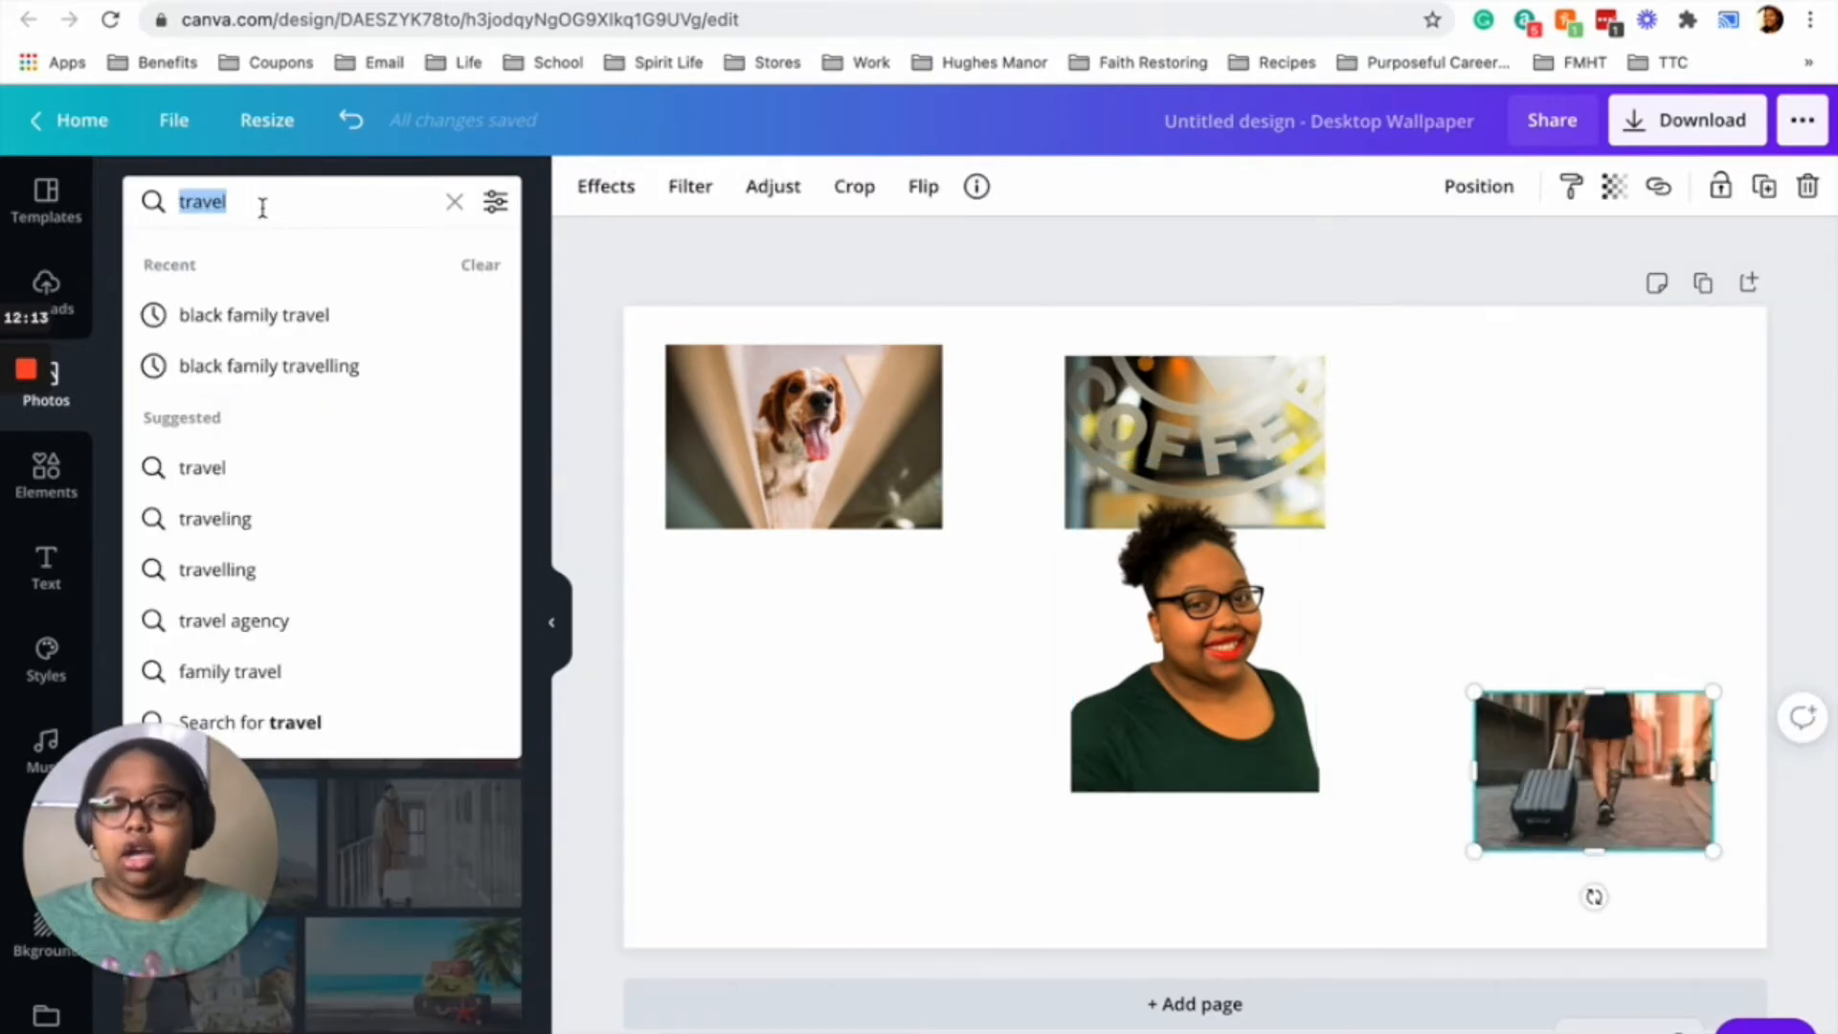
- Search the stock photos for "money" and place a shrunken money bag image to the lower right of the portrait
type("money")
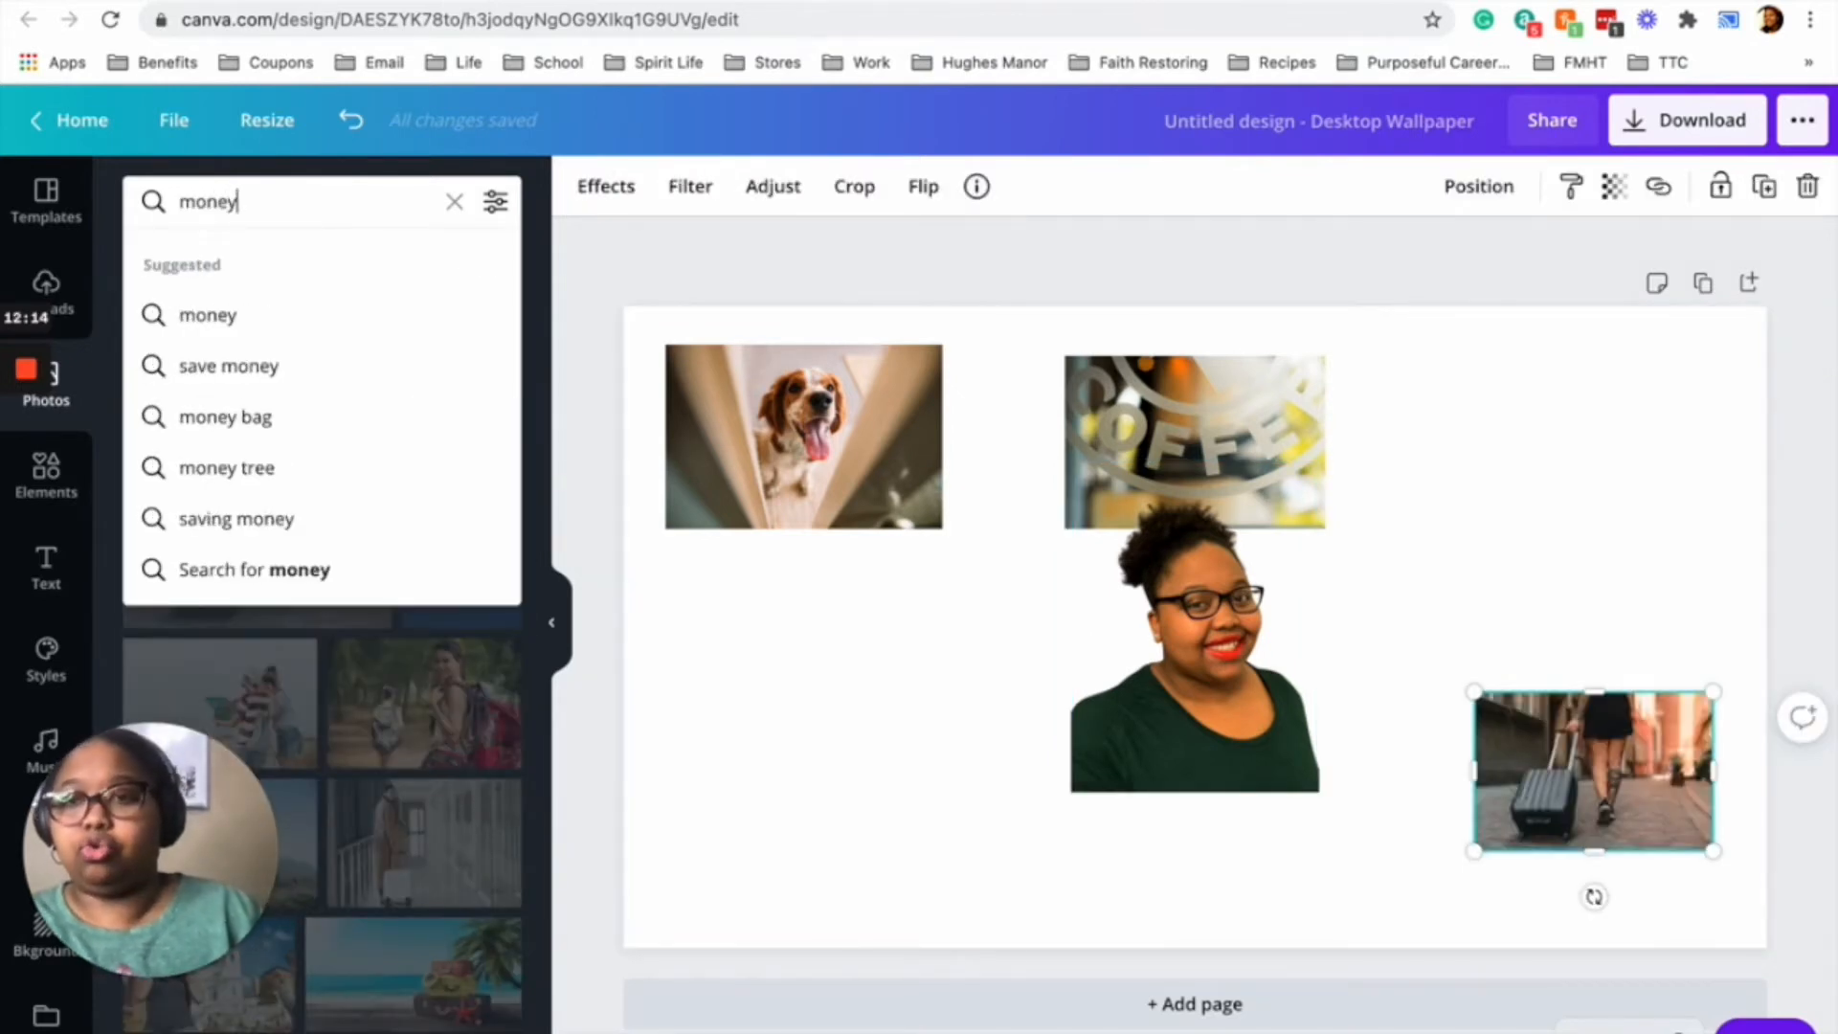
key("Return")
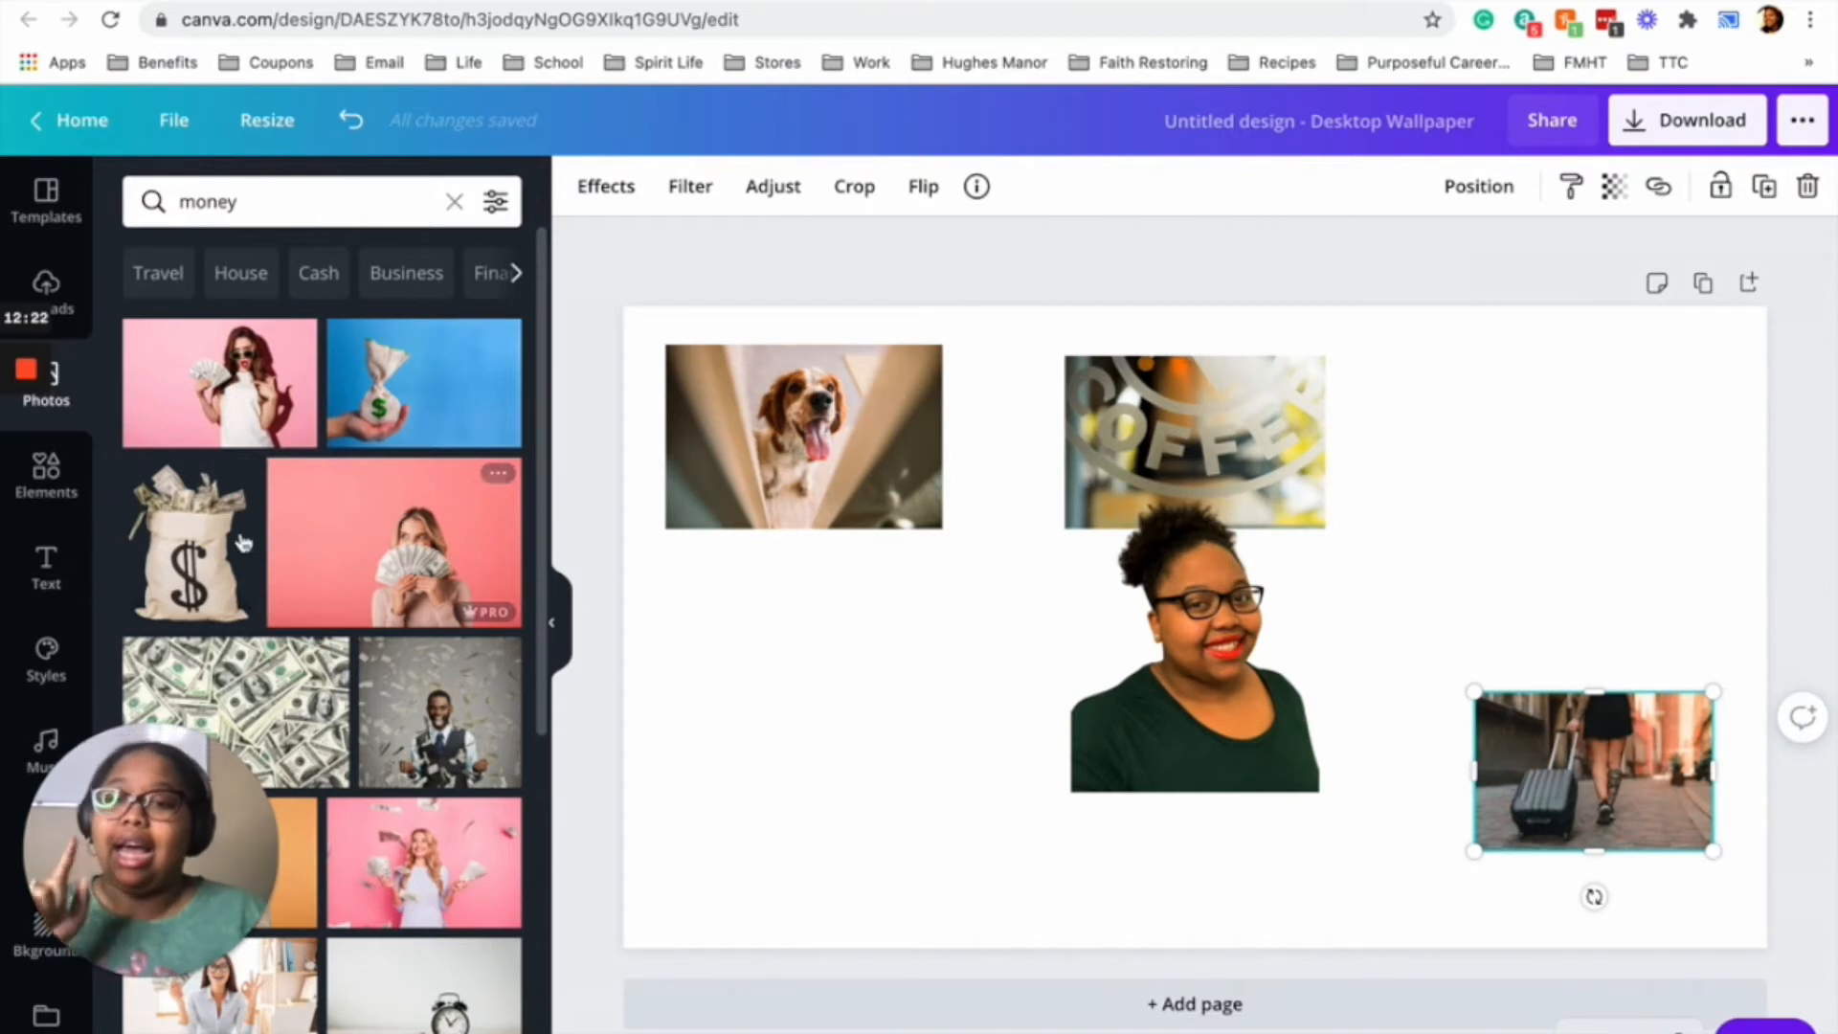
left_click_drag(561, 641, 976, 569)
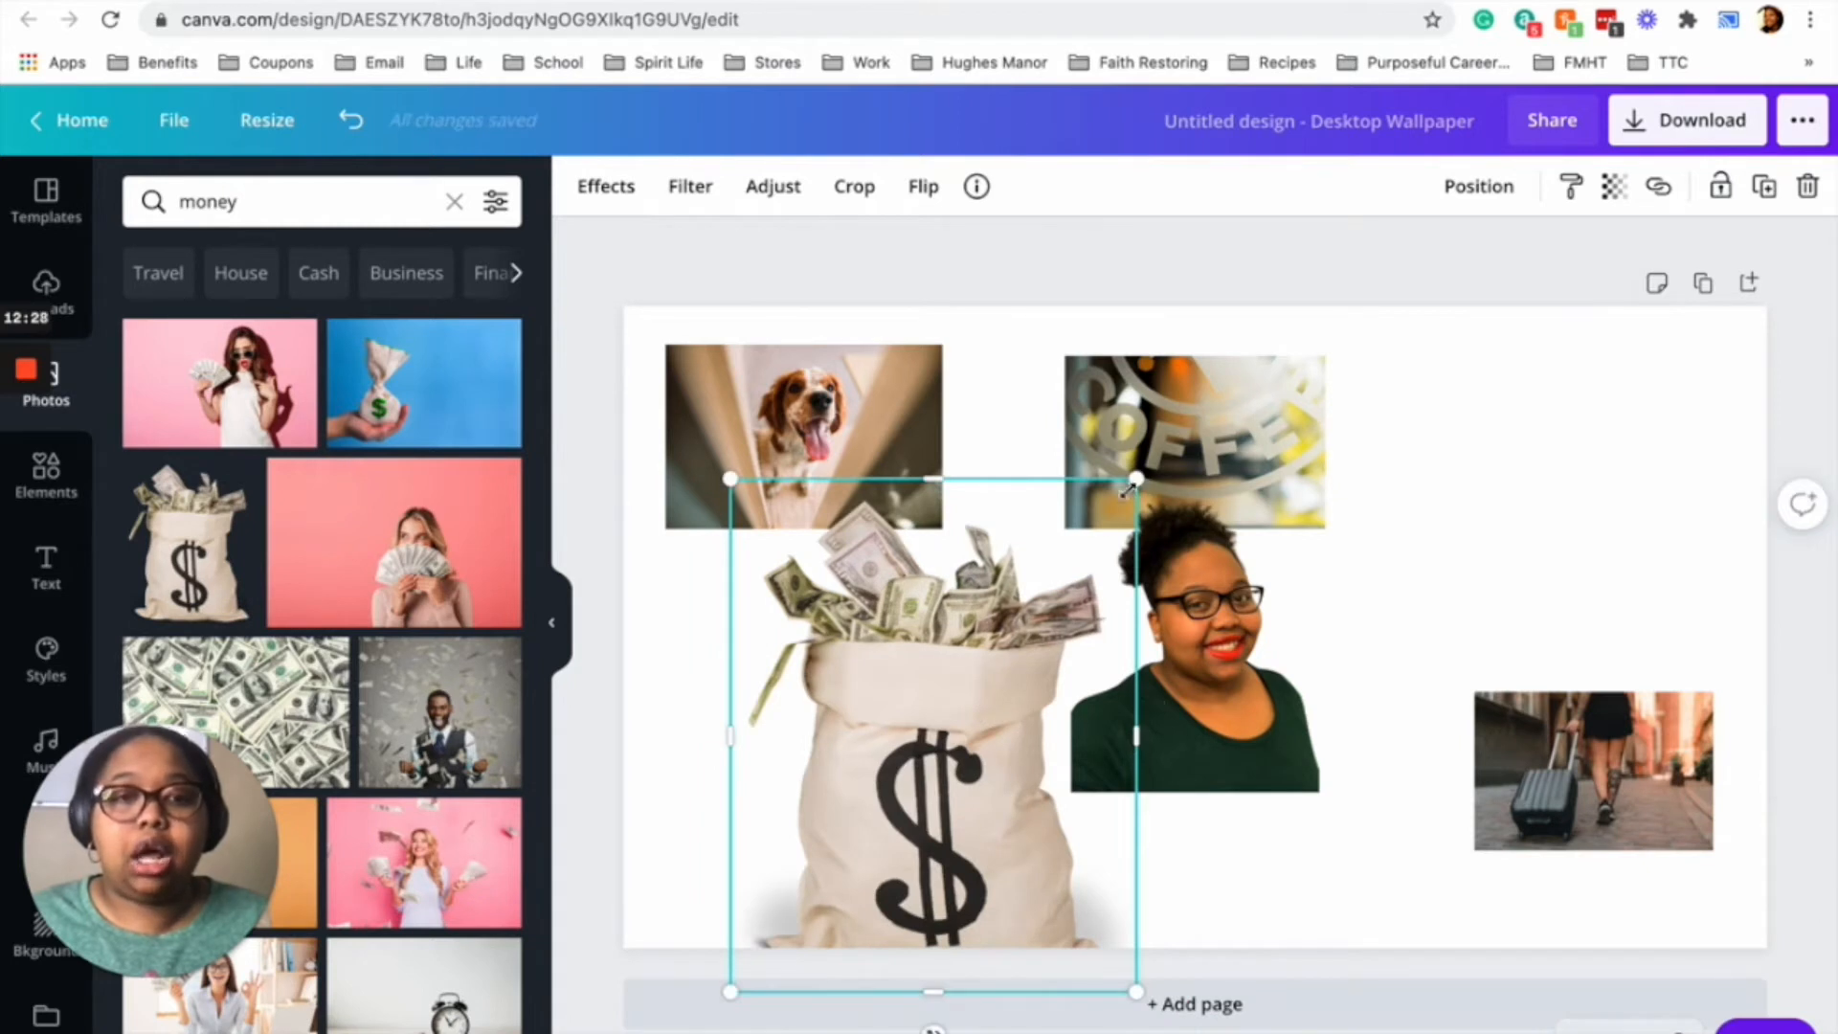
left_click_drag(943, 744, 1387, 804)
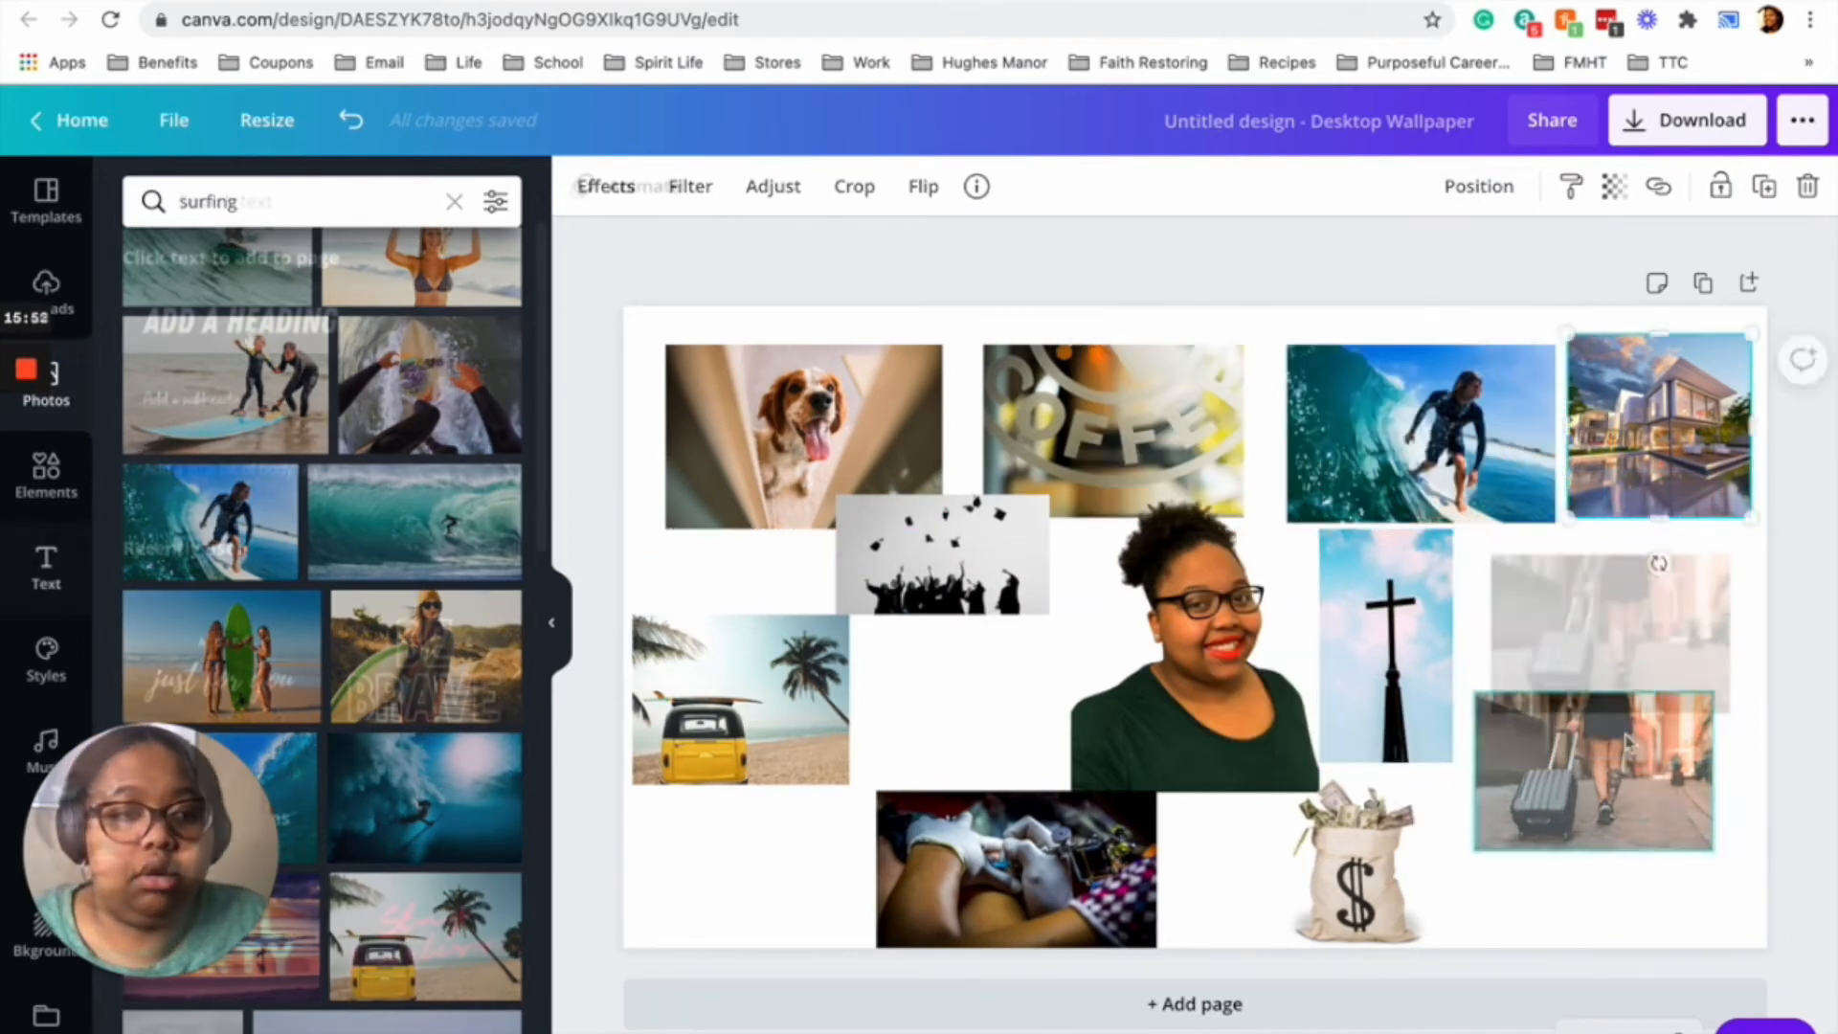
- Add a heading that reads "Stay in your bag" and place it below the suitcase photo
left_click(246, 324)
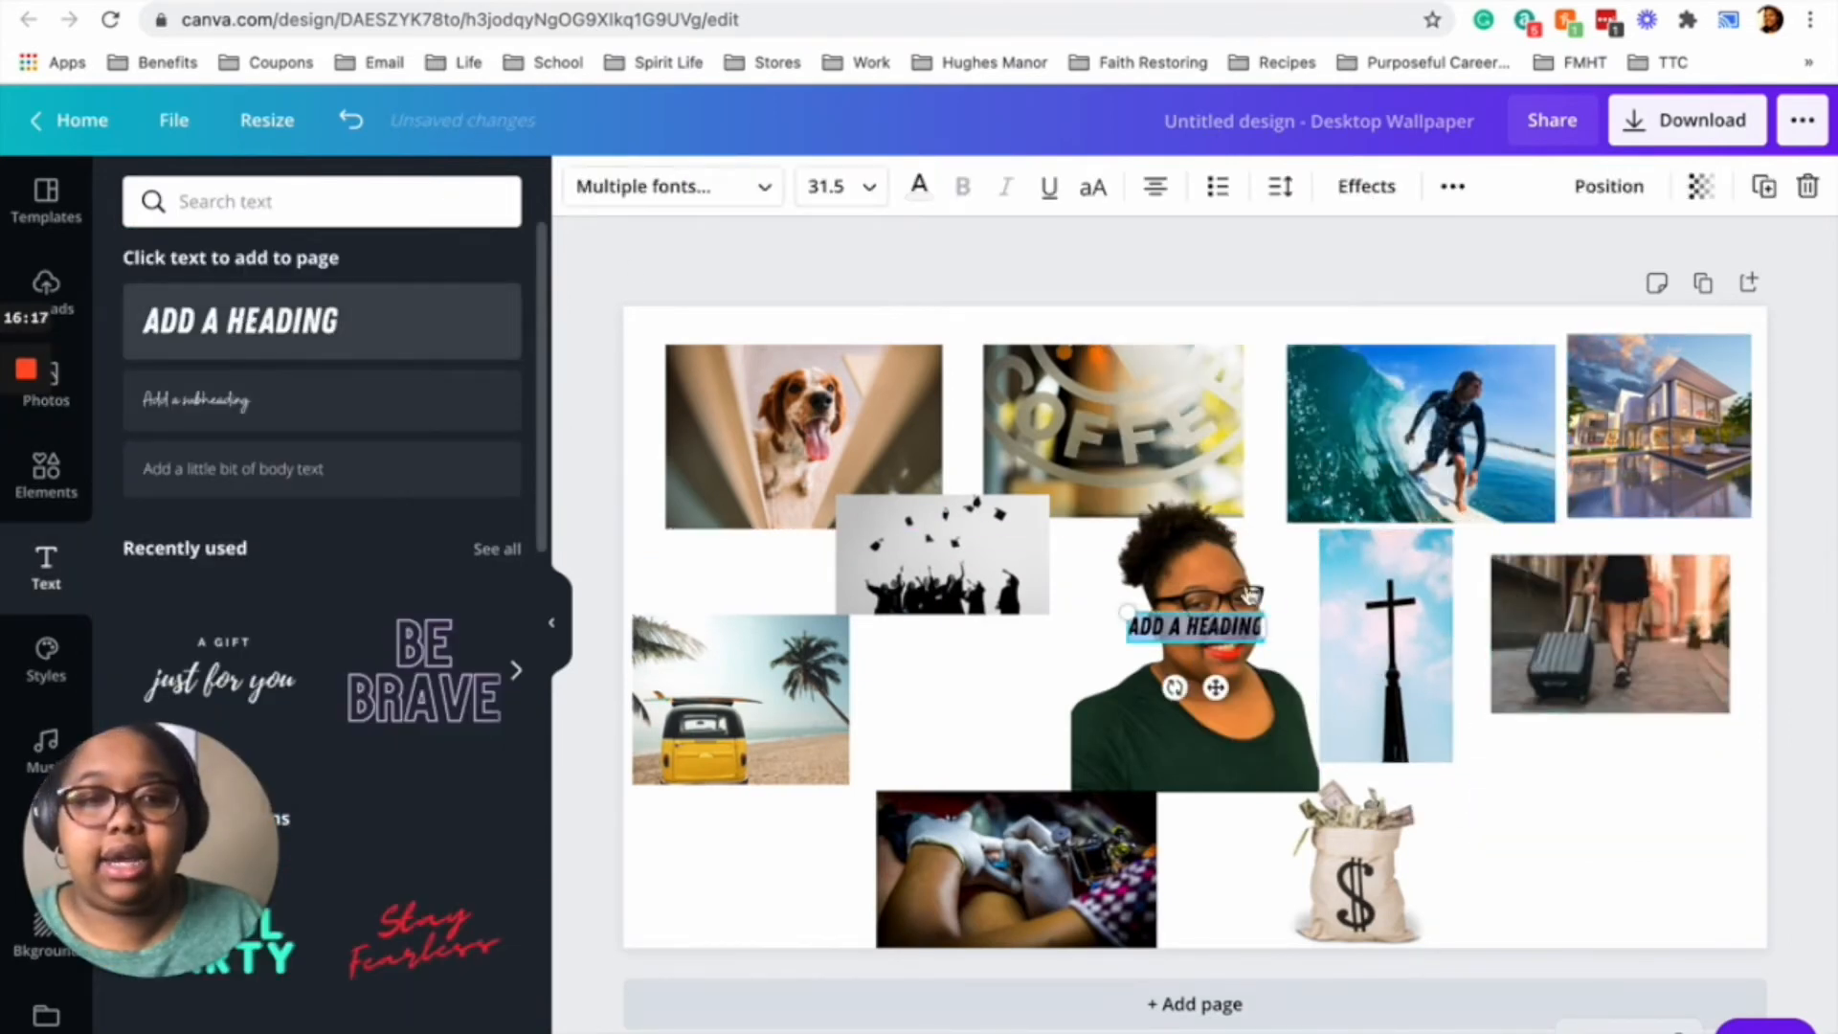
type("Stay")
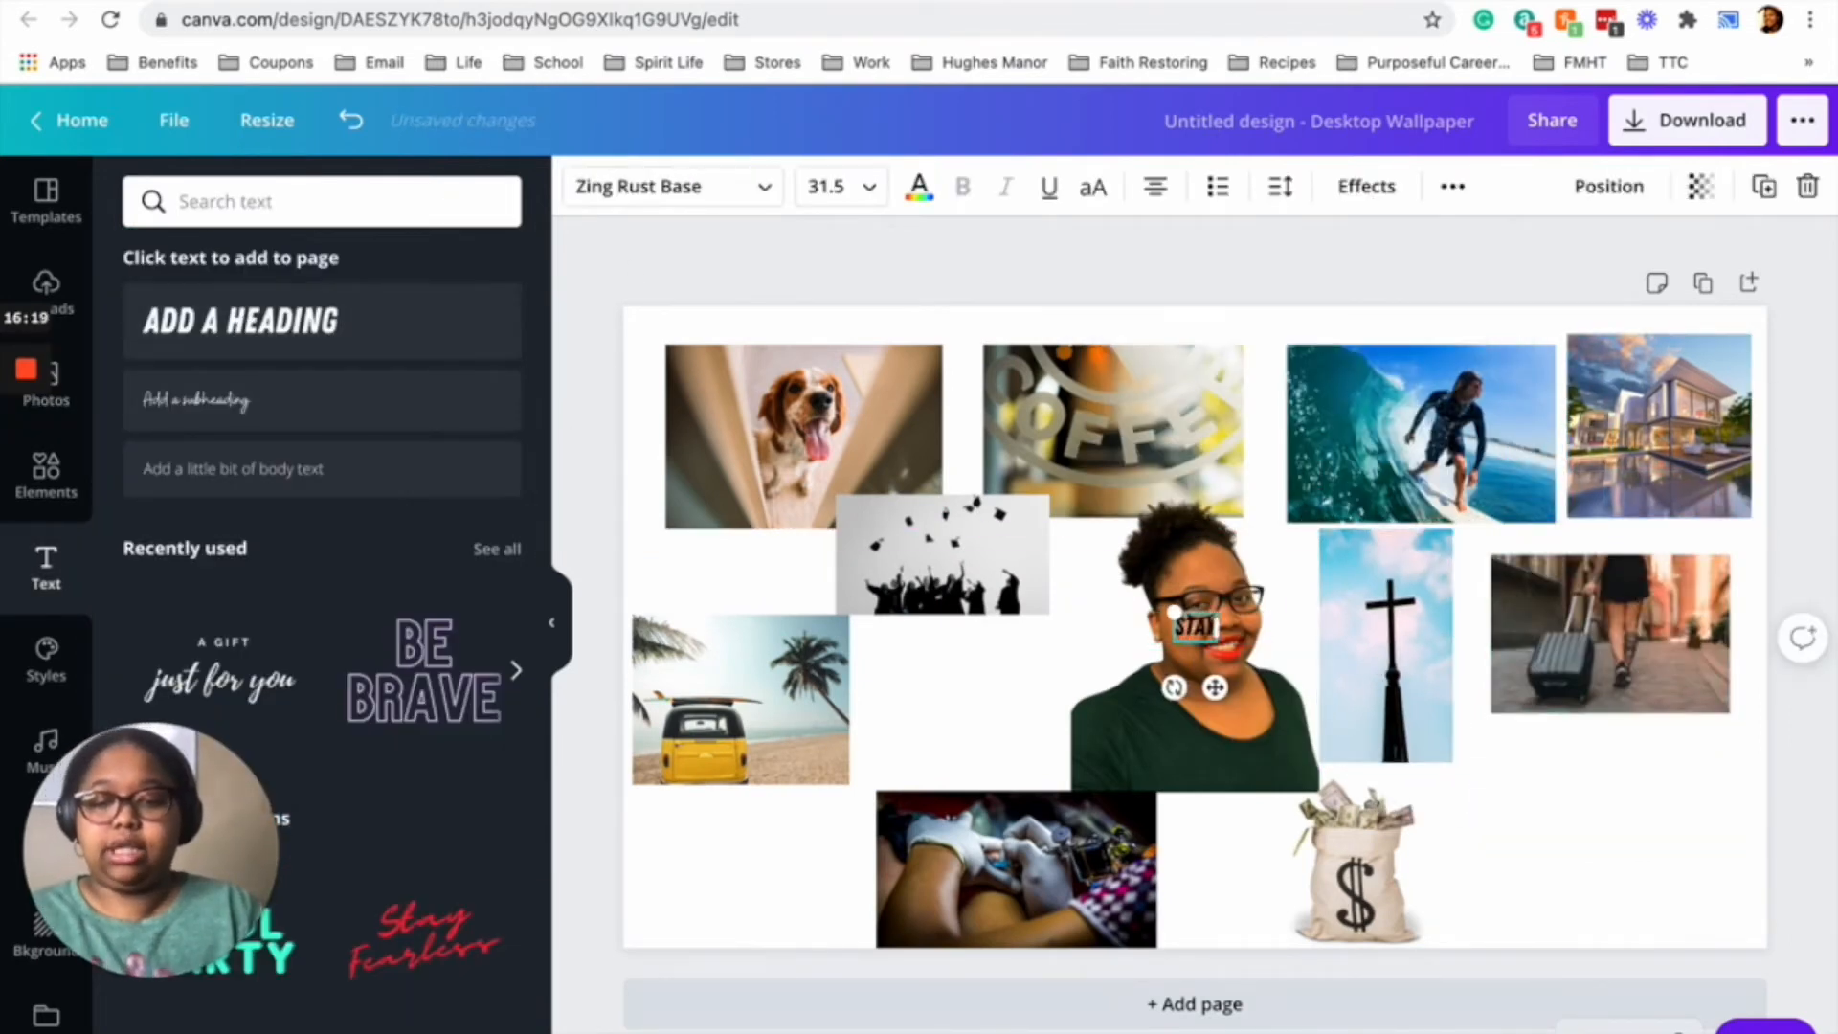
type(" in your")
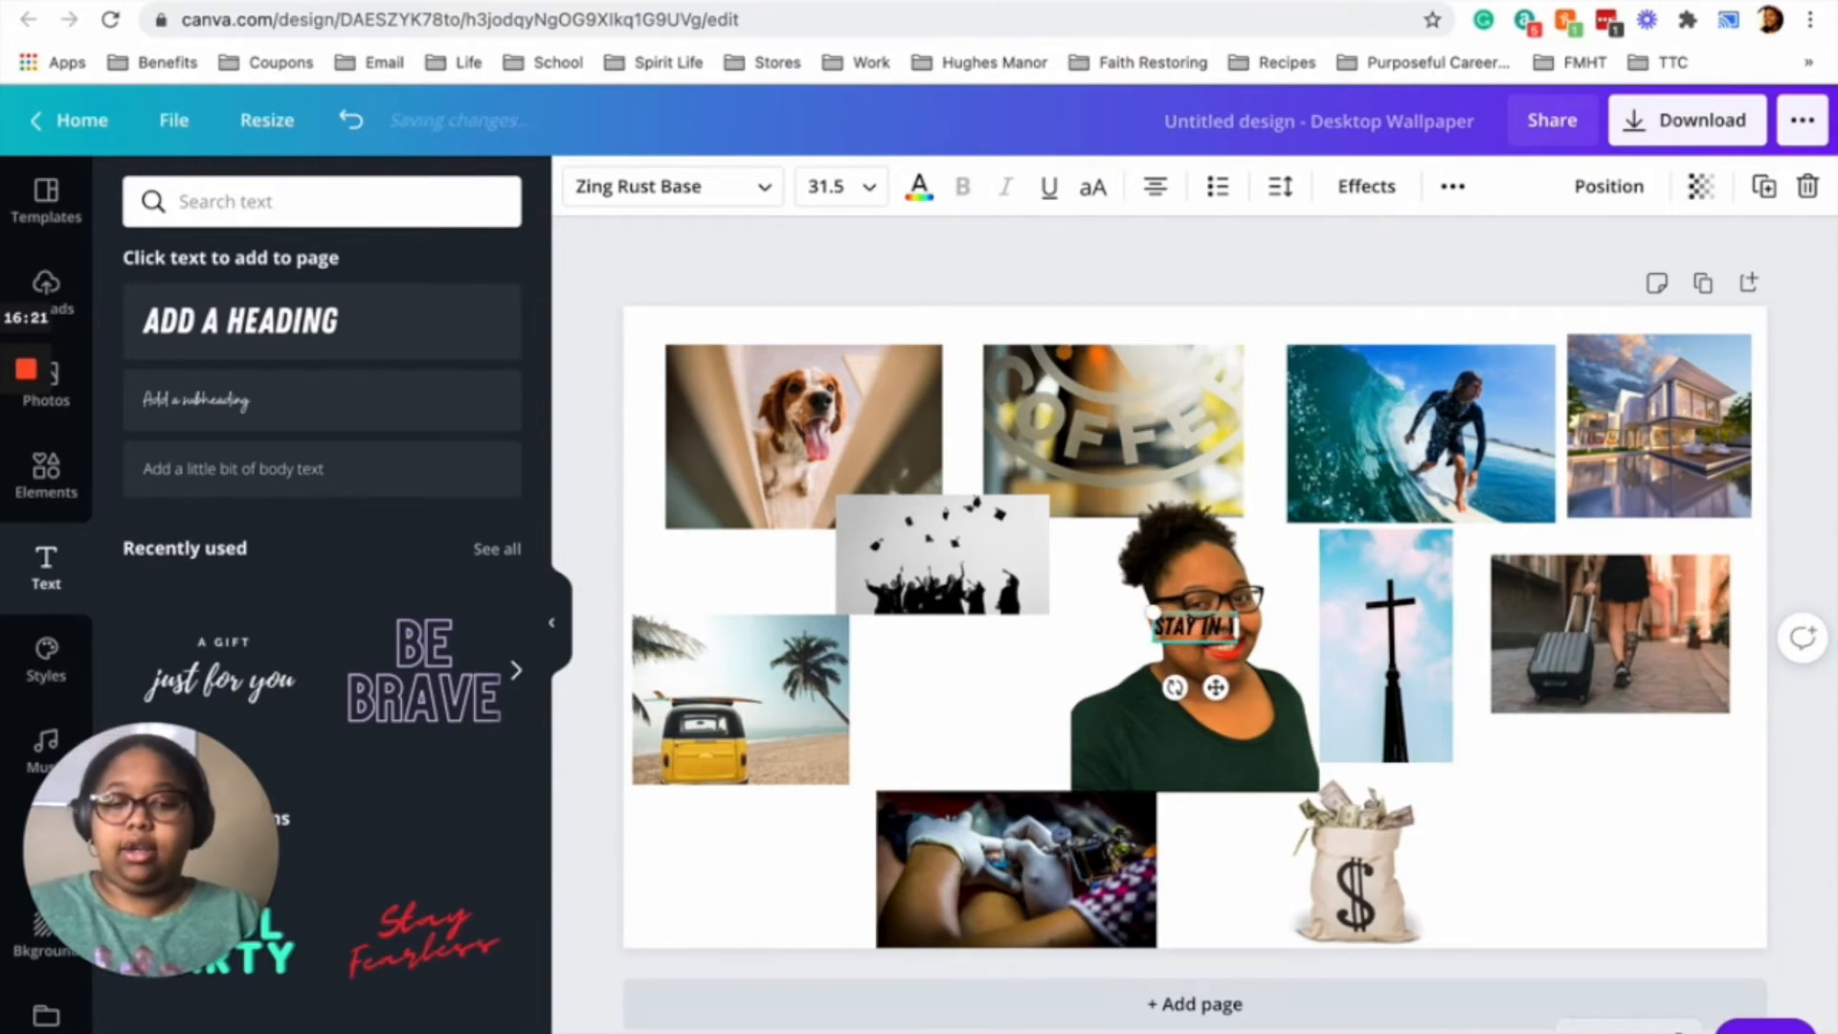
type(" bag")
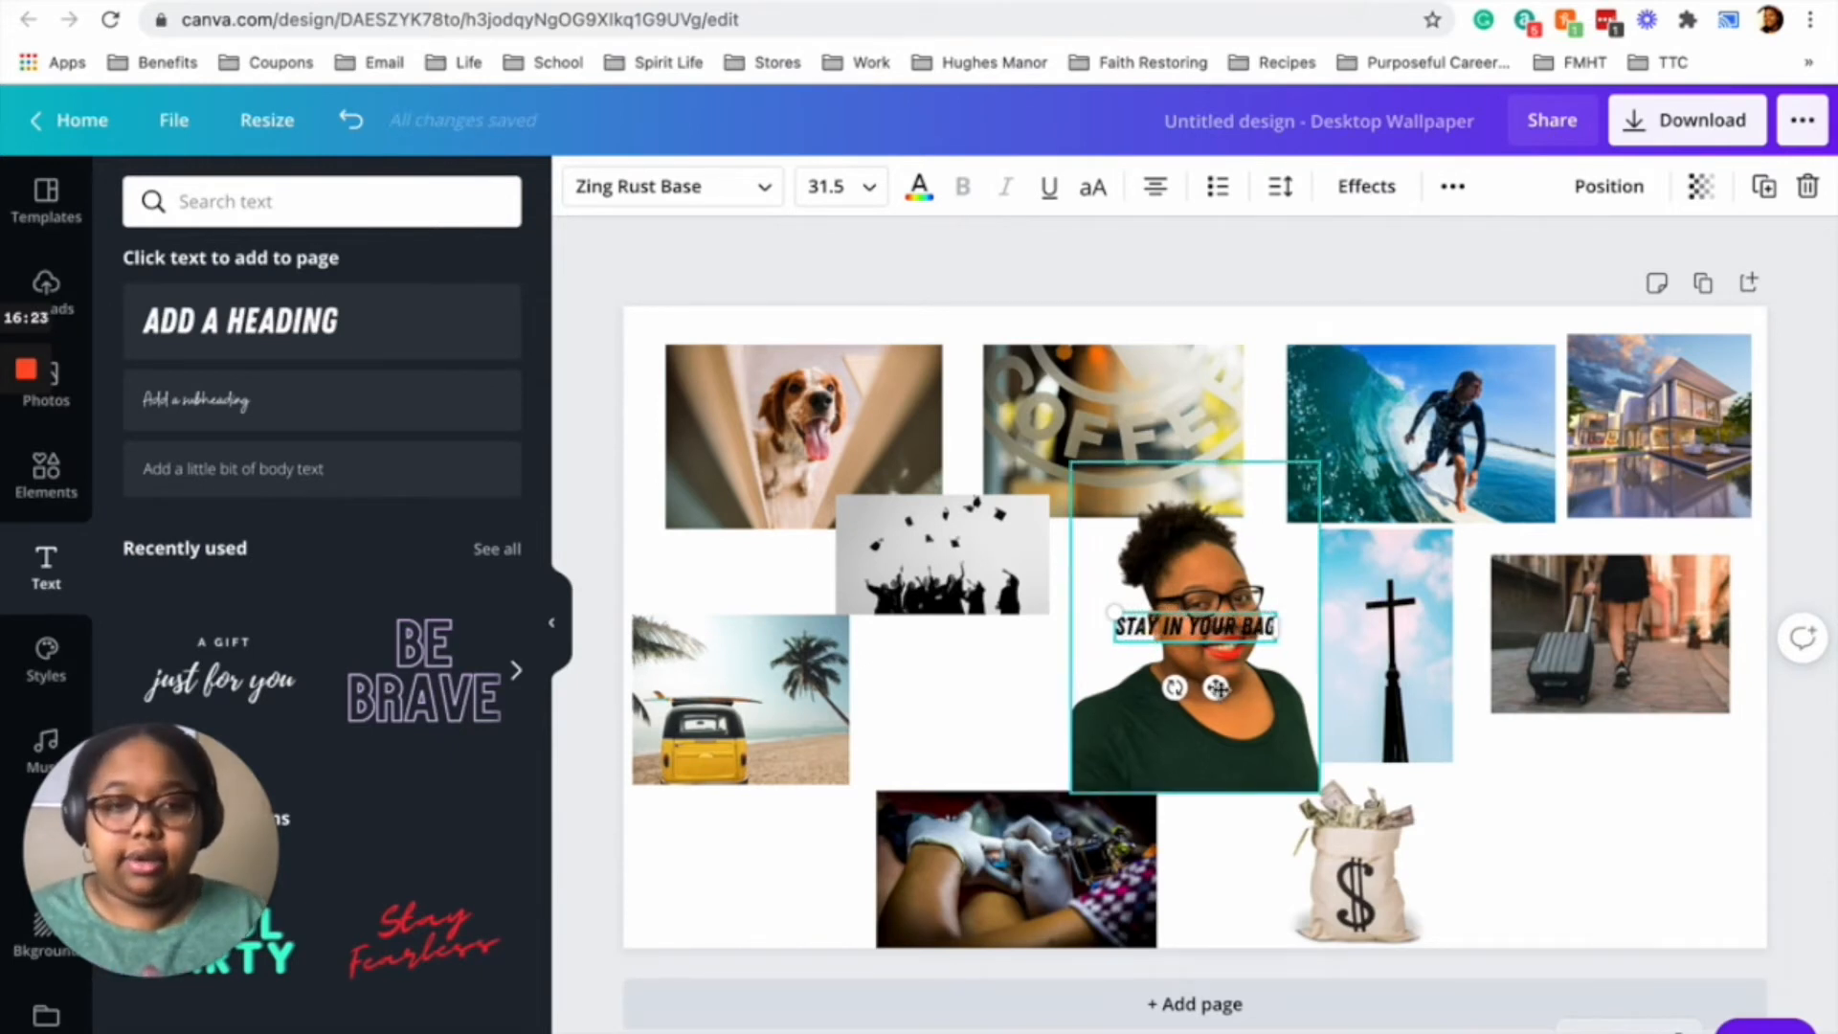
left_click_drag(1528, 813, 1634, 829)
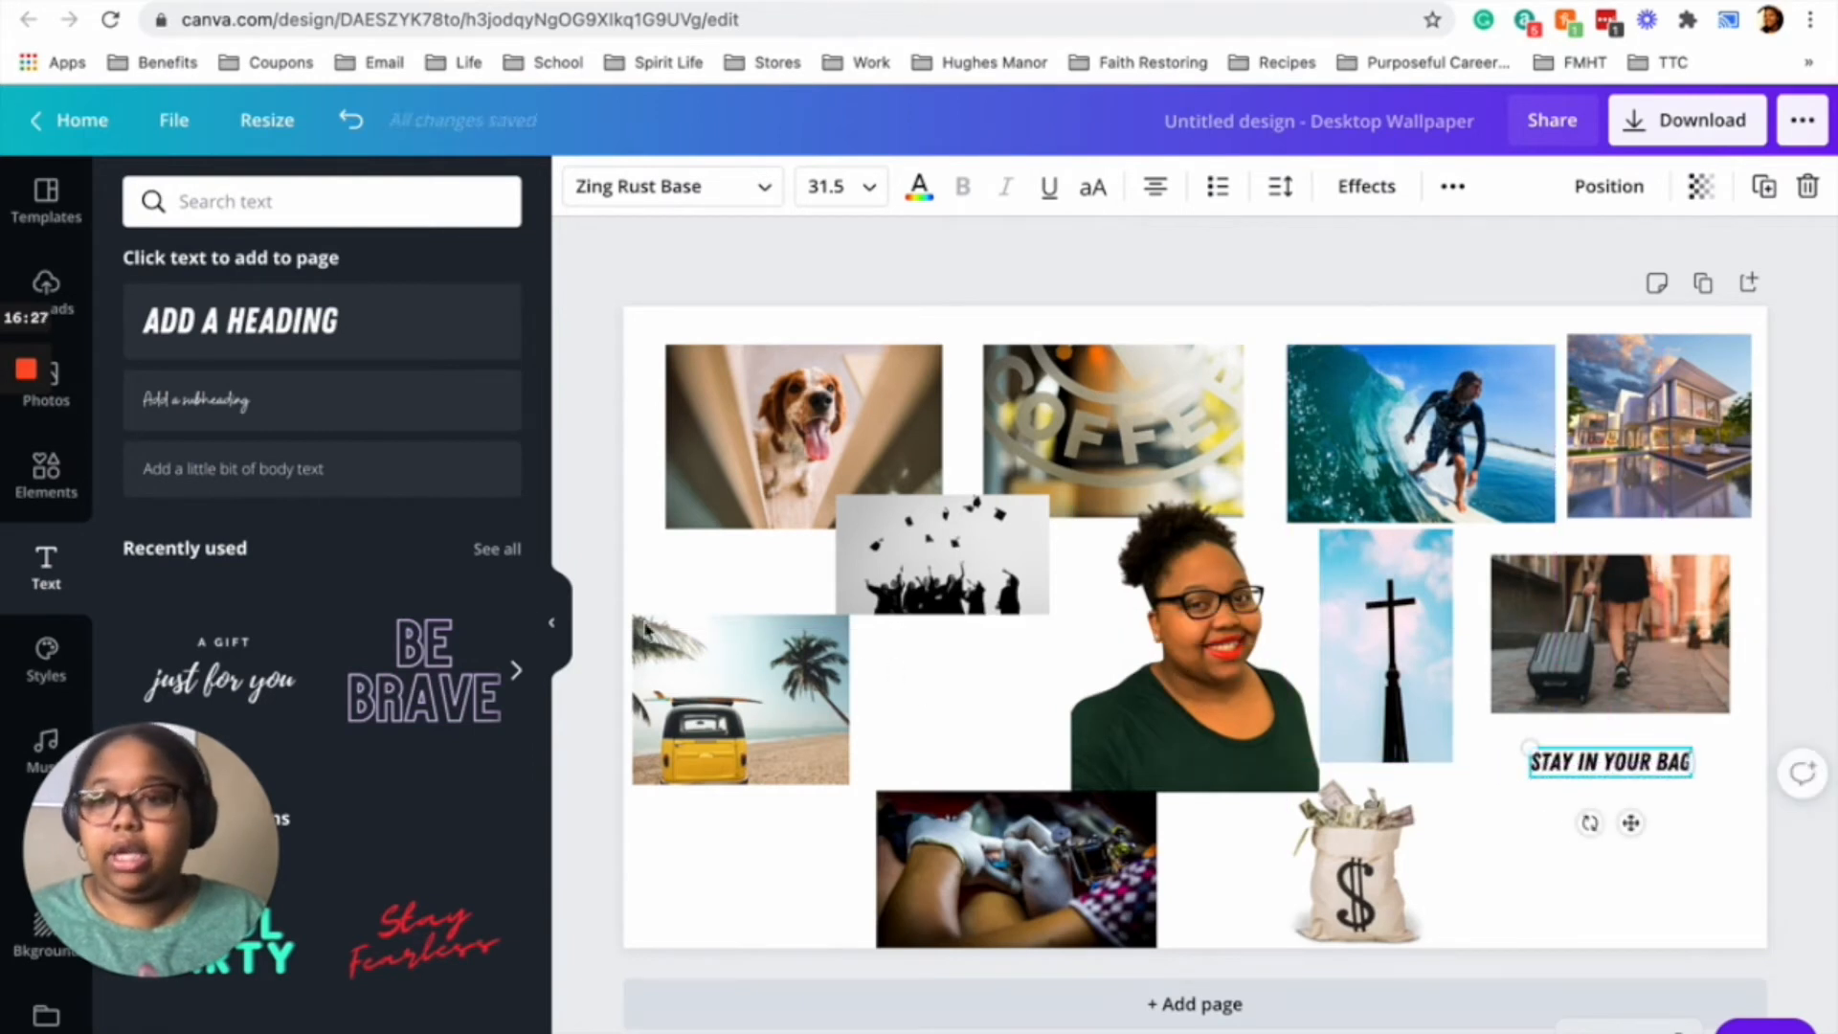
- Add a second heading that reads "JOHN 3:16" and place it just below the dog photo
left_click(316, 335)
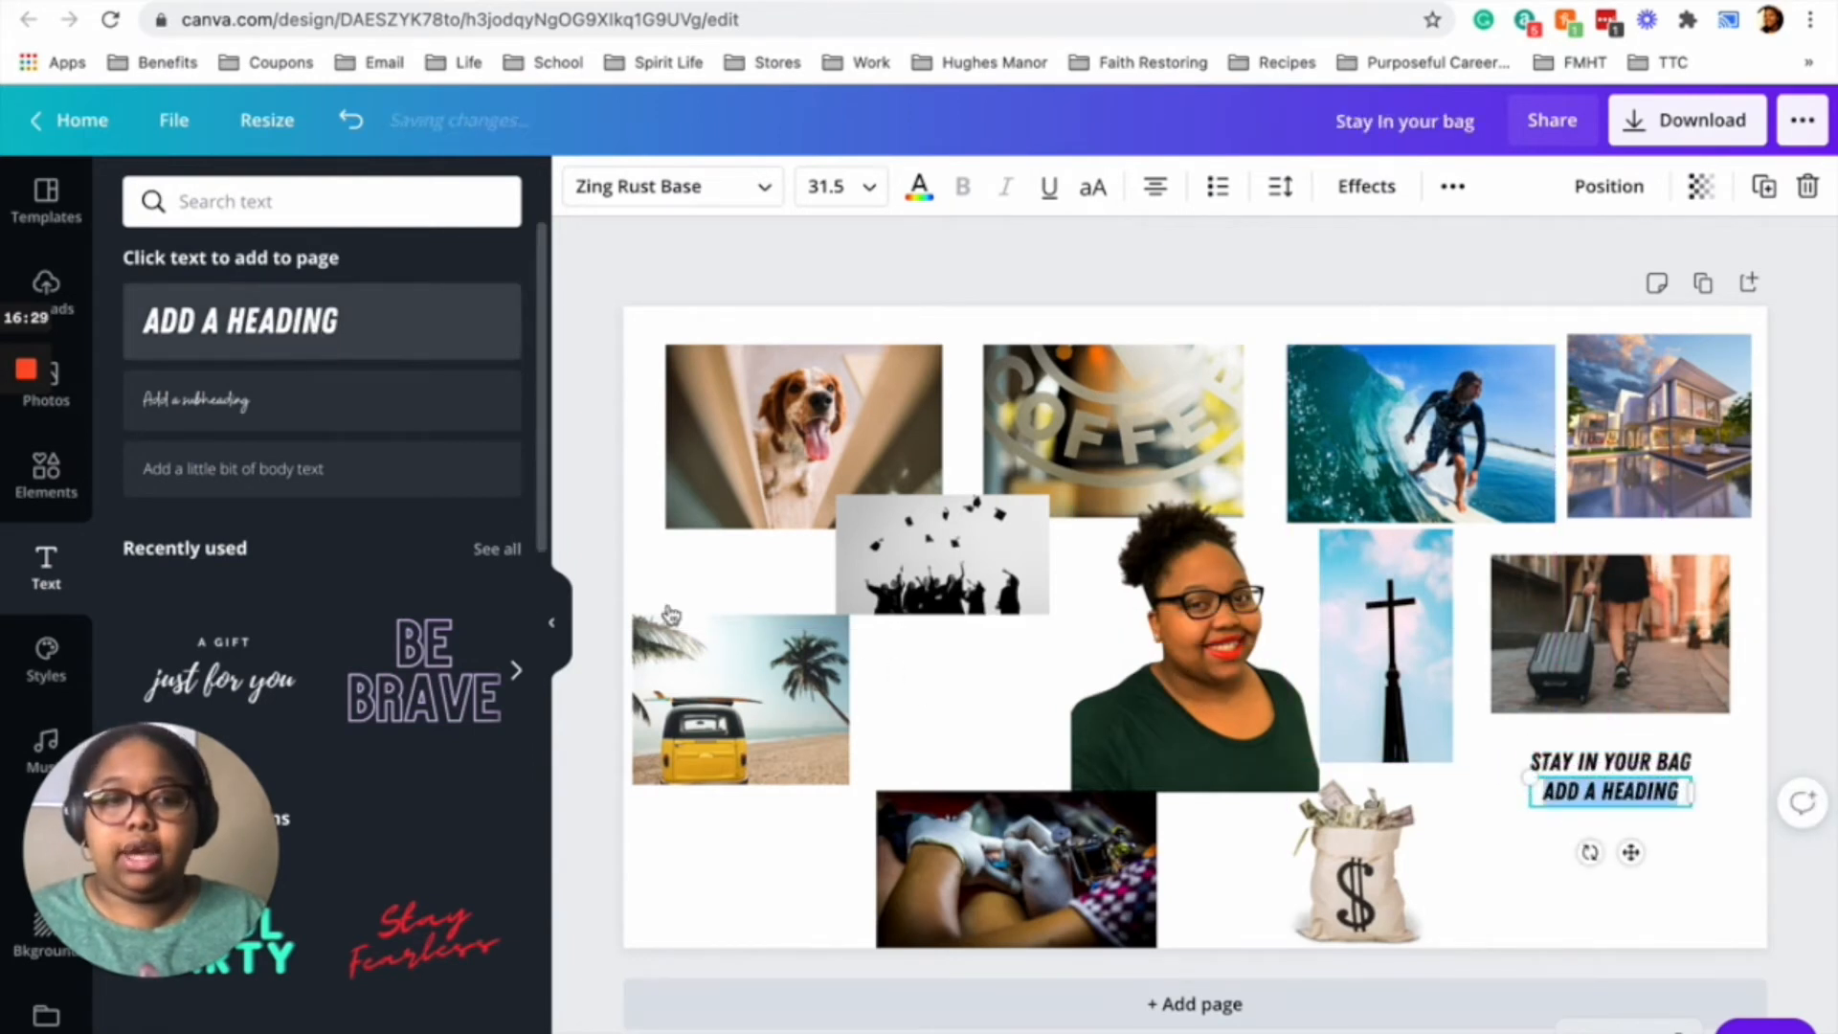
type("JOHN3:16")
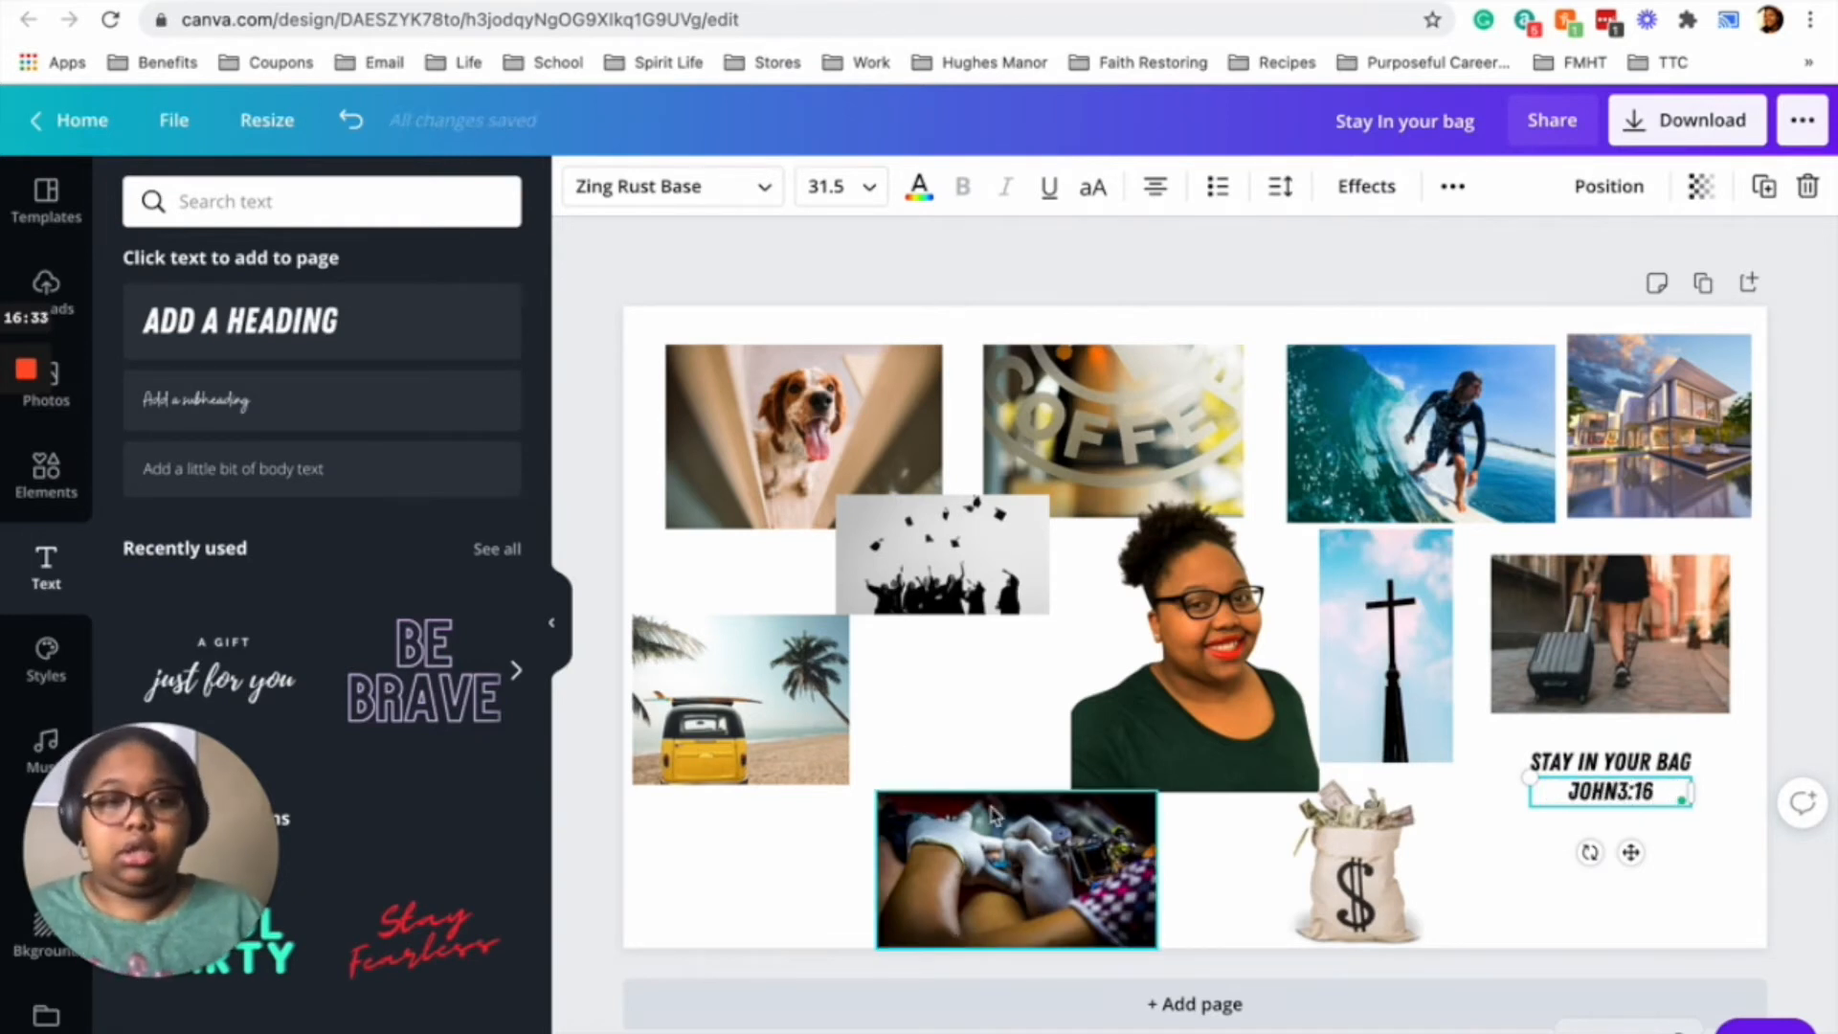
left_click(1620, 791)
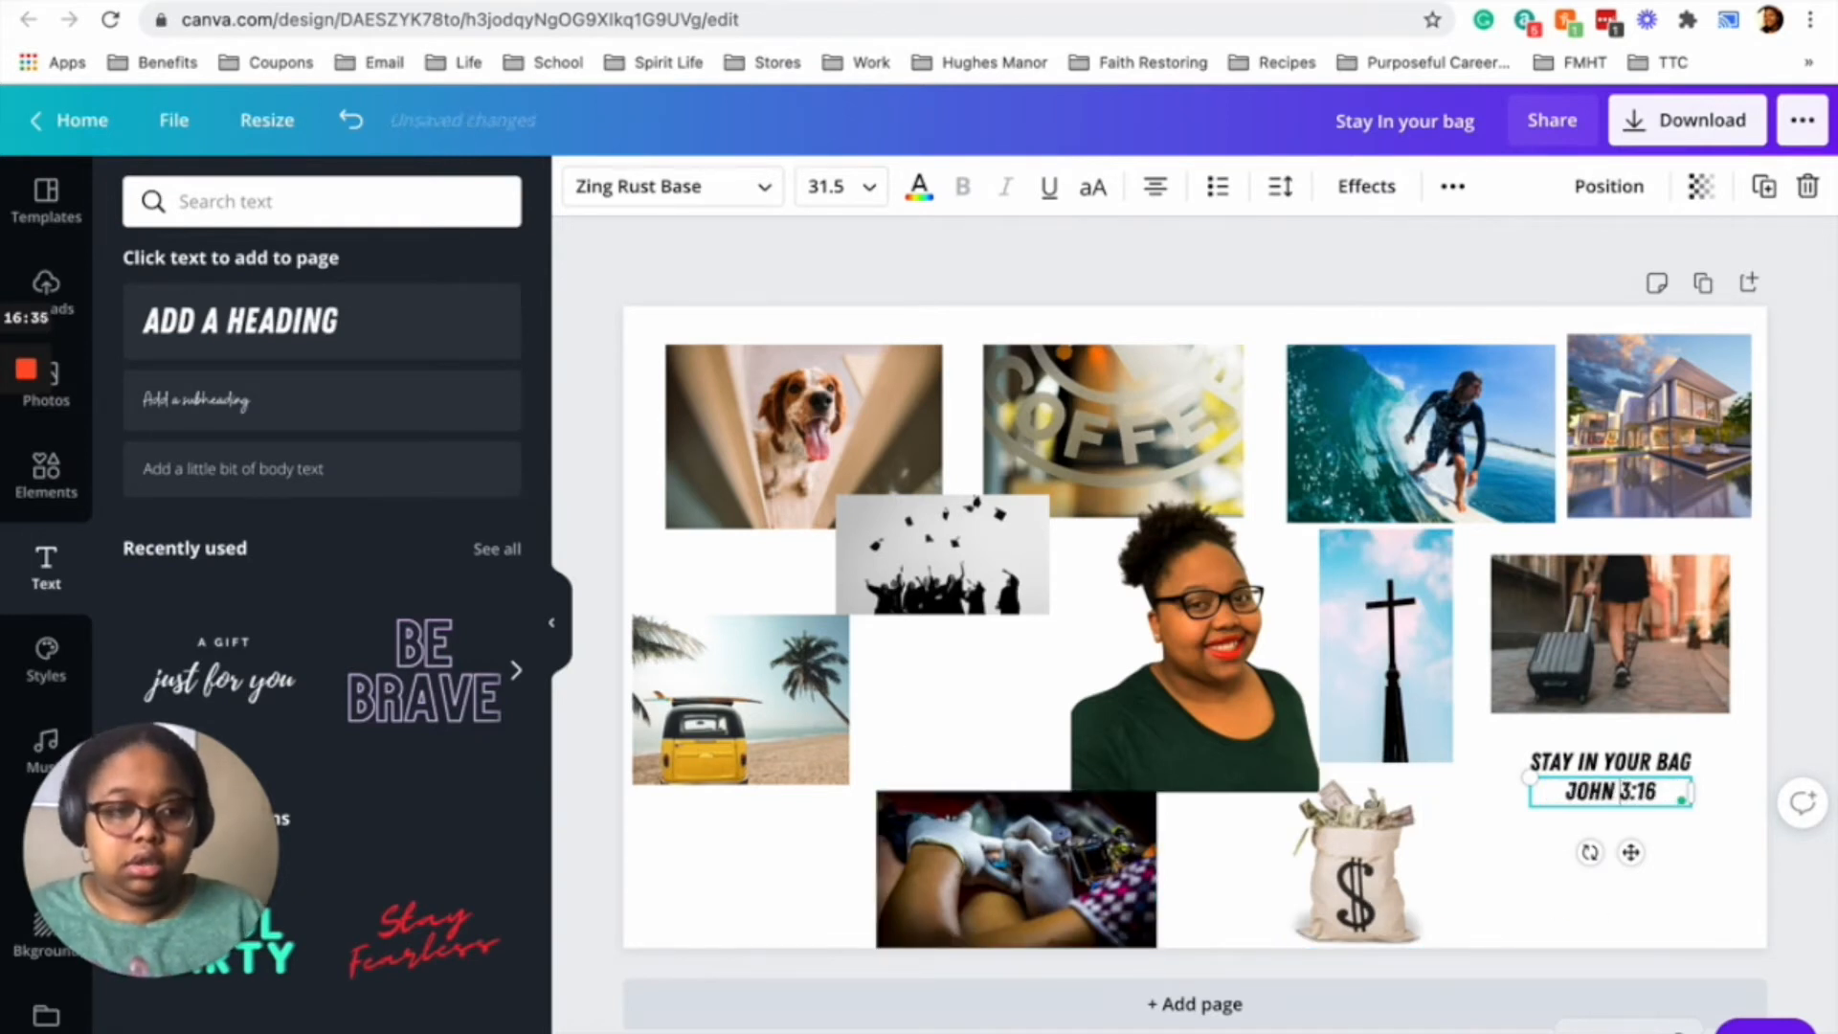
left_click_drag(1633, 852, 752, 617)
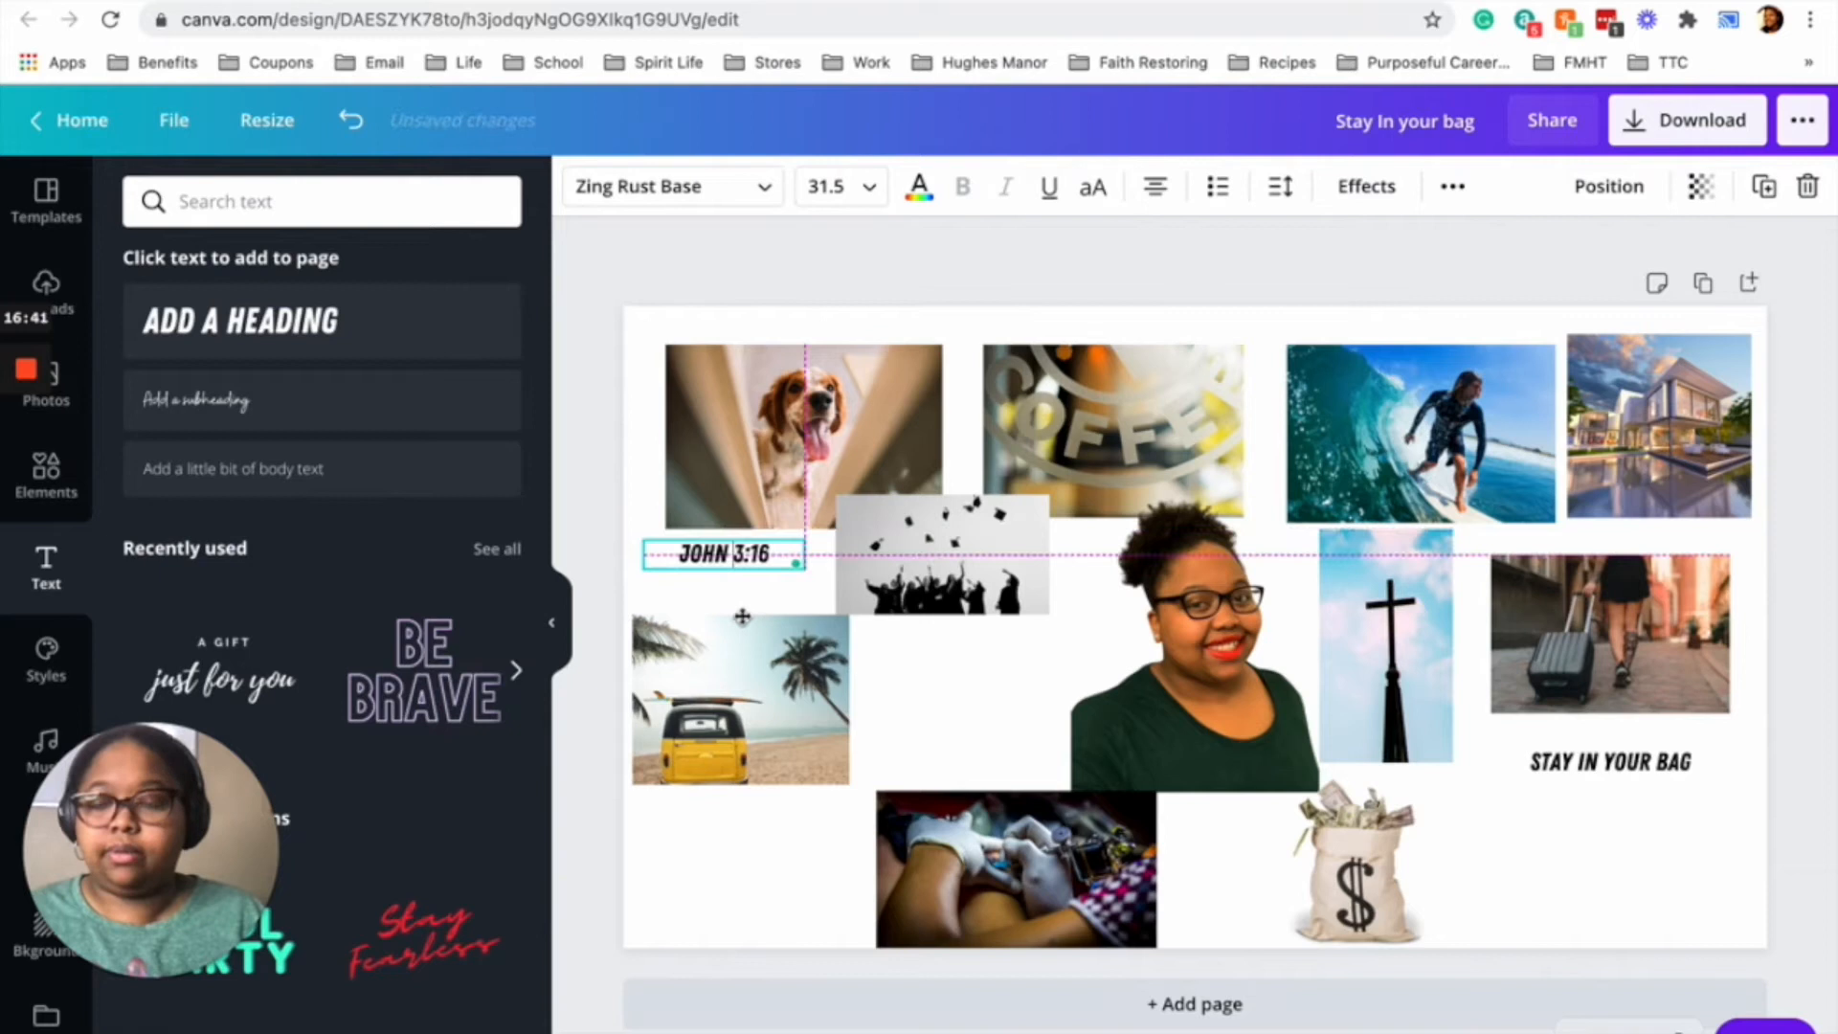
- Add an "I AM GREAT" heading, turn it vertical and fit it between the coffee sign and surfing photos
left_click(372, 348)
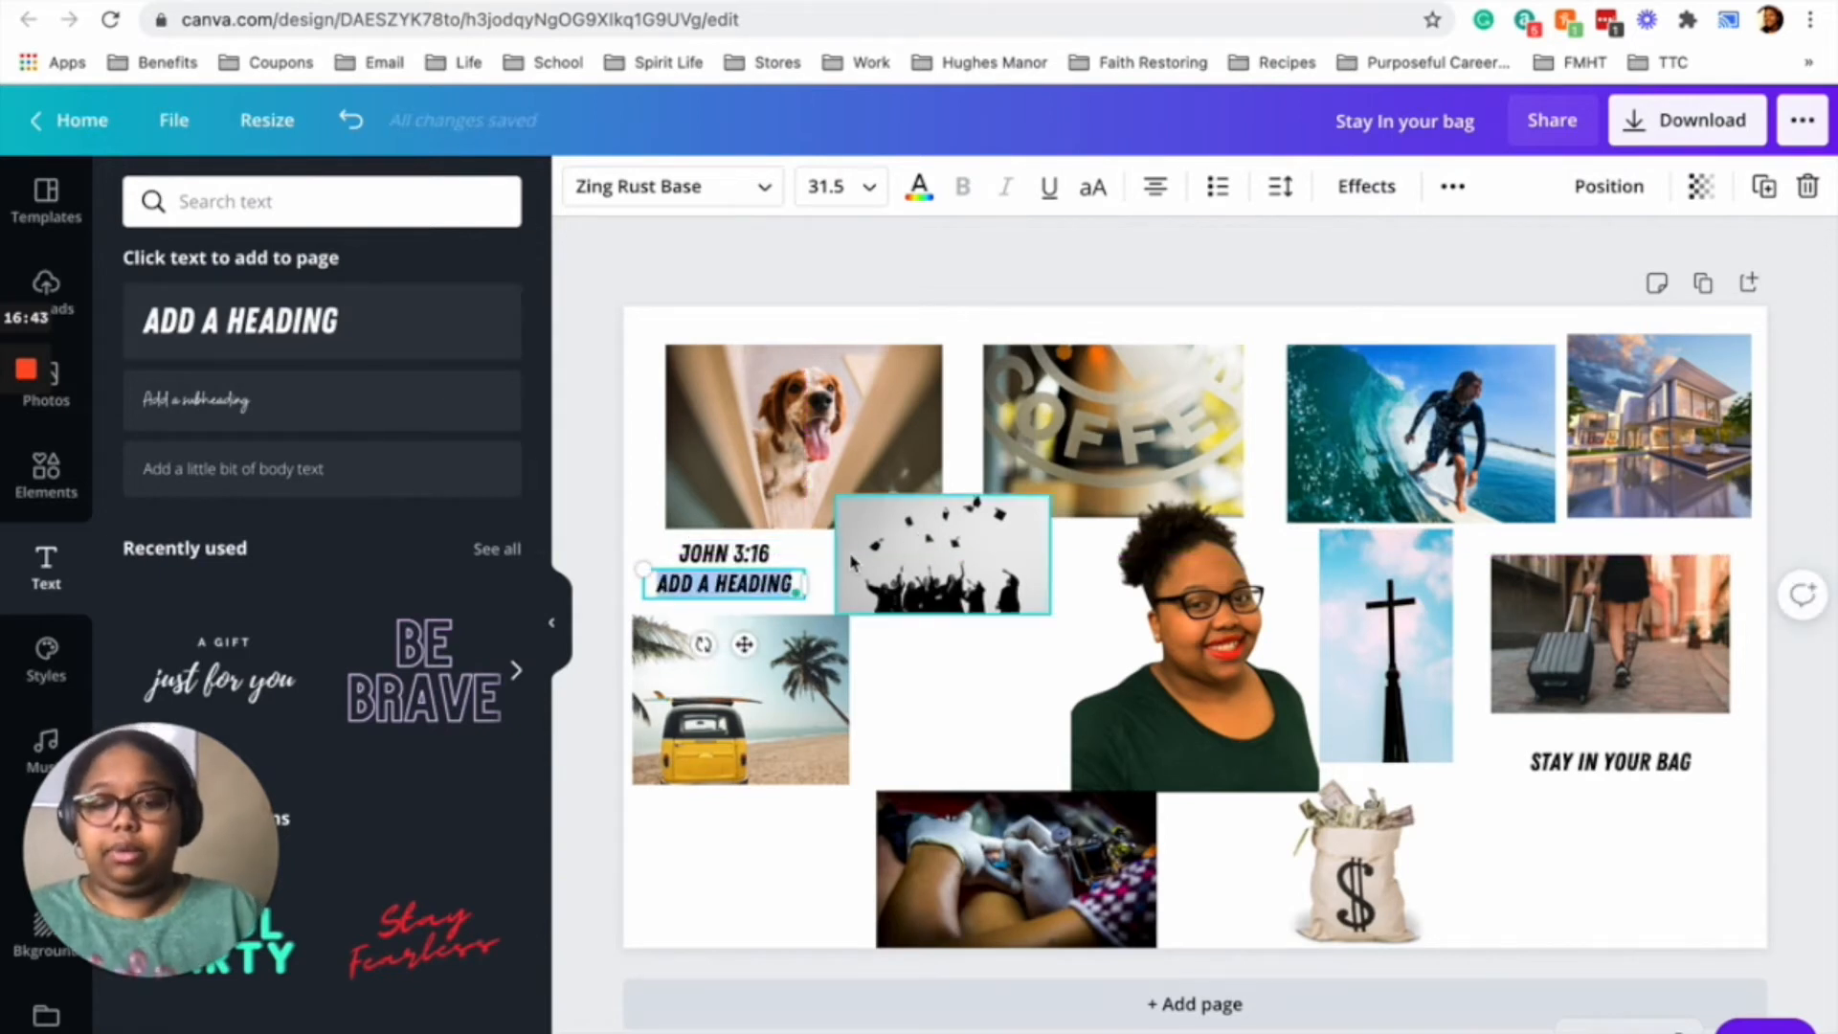
type("I AM")
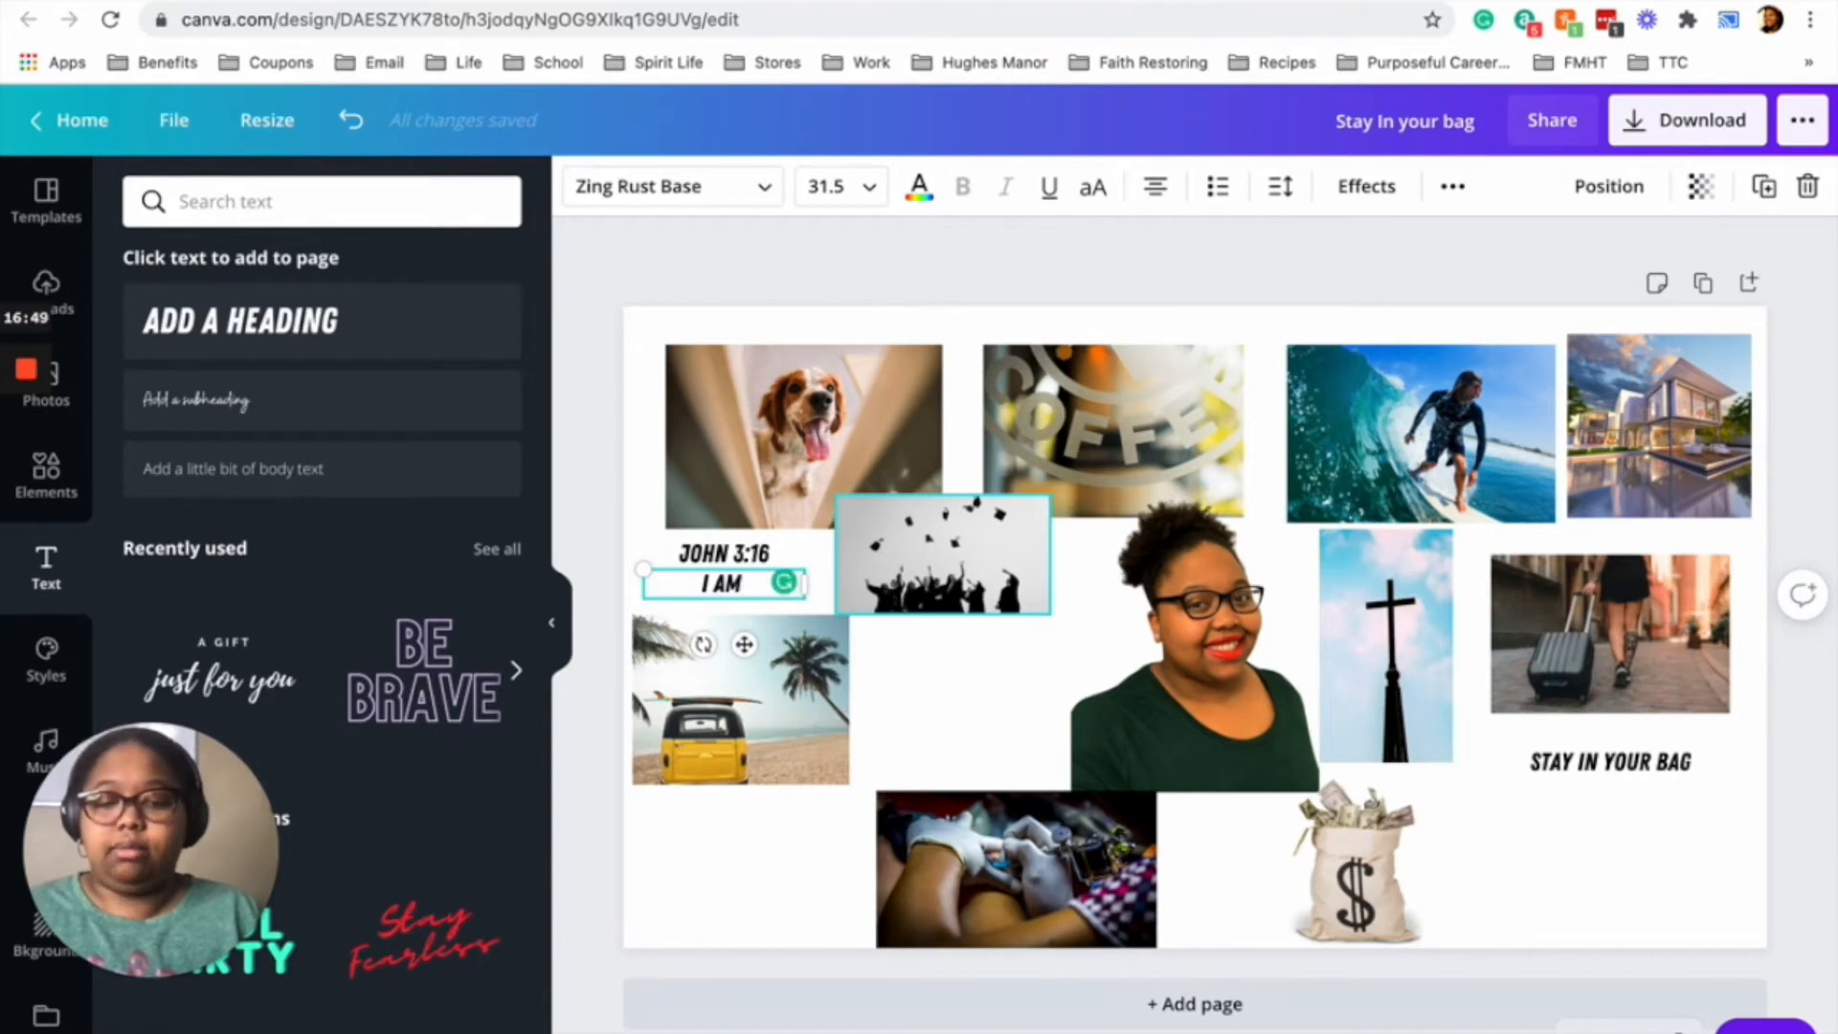
type(" GREAT")
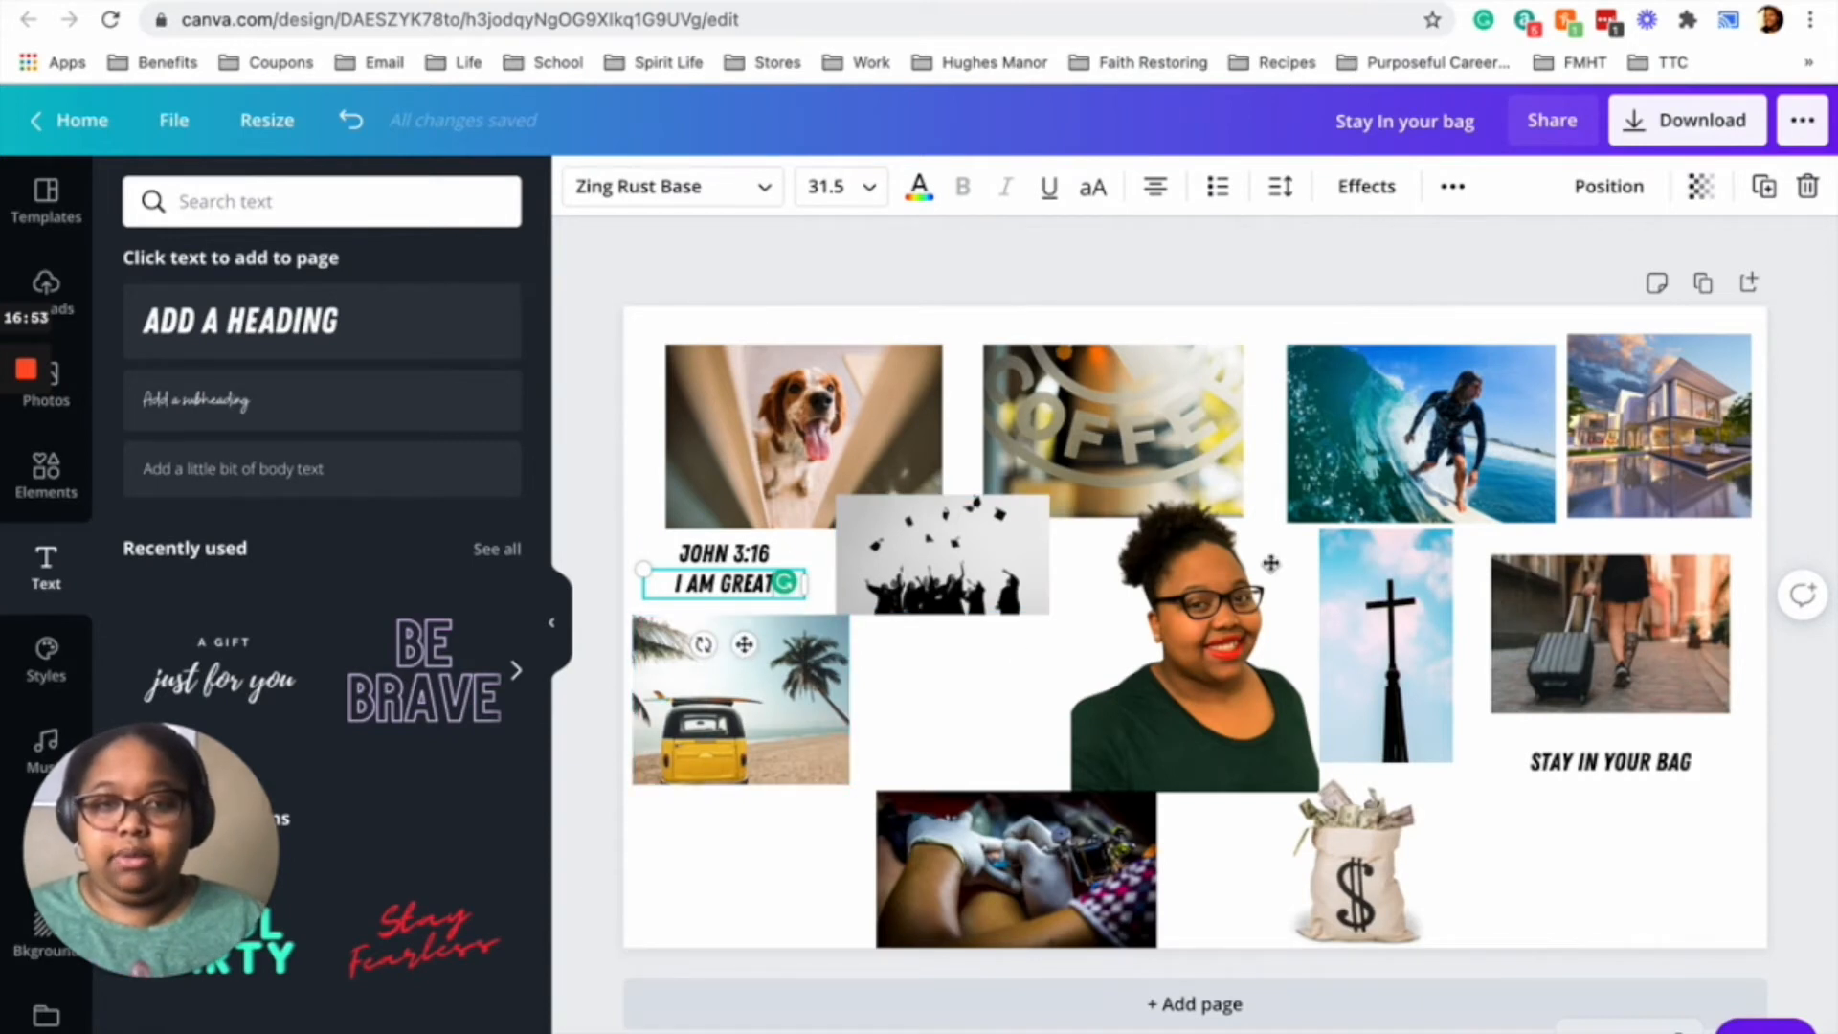
left_click_drag(744, 643, 1270, 563)
left_click_drag(1276, 498, 1262, 465)
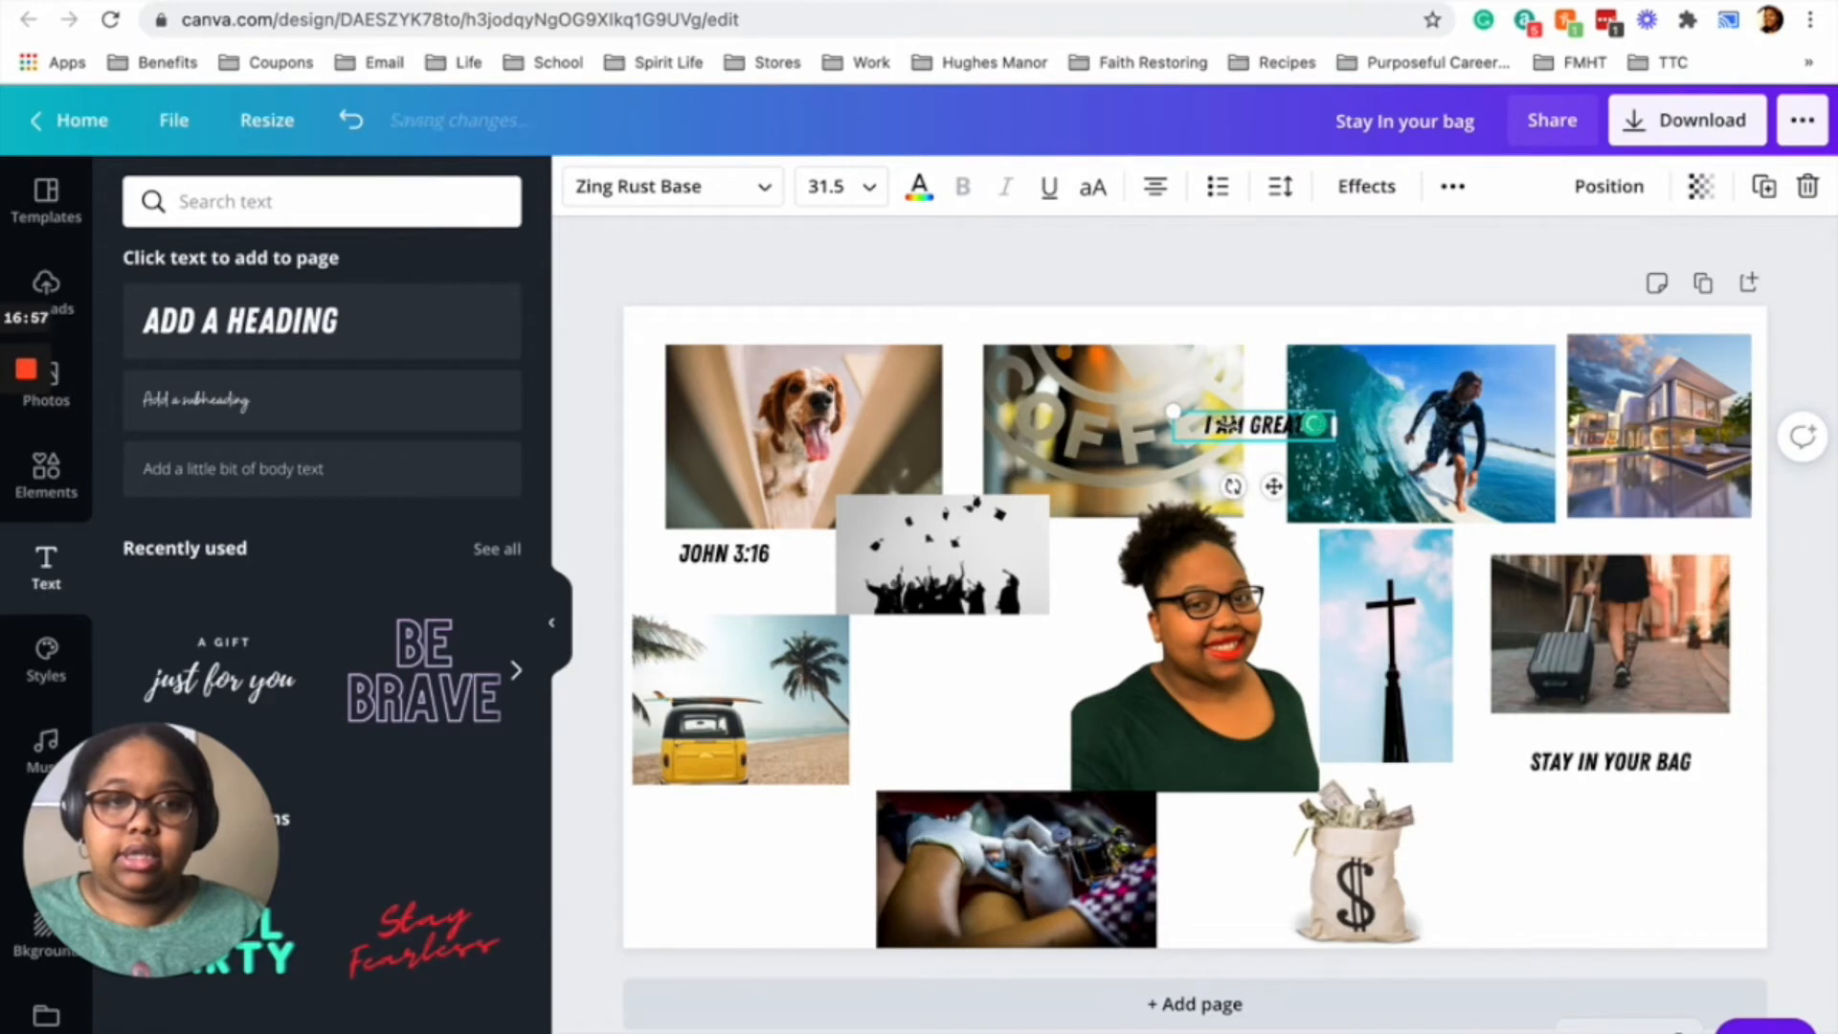
left_click_drag(1232, 487, 1214, 450)
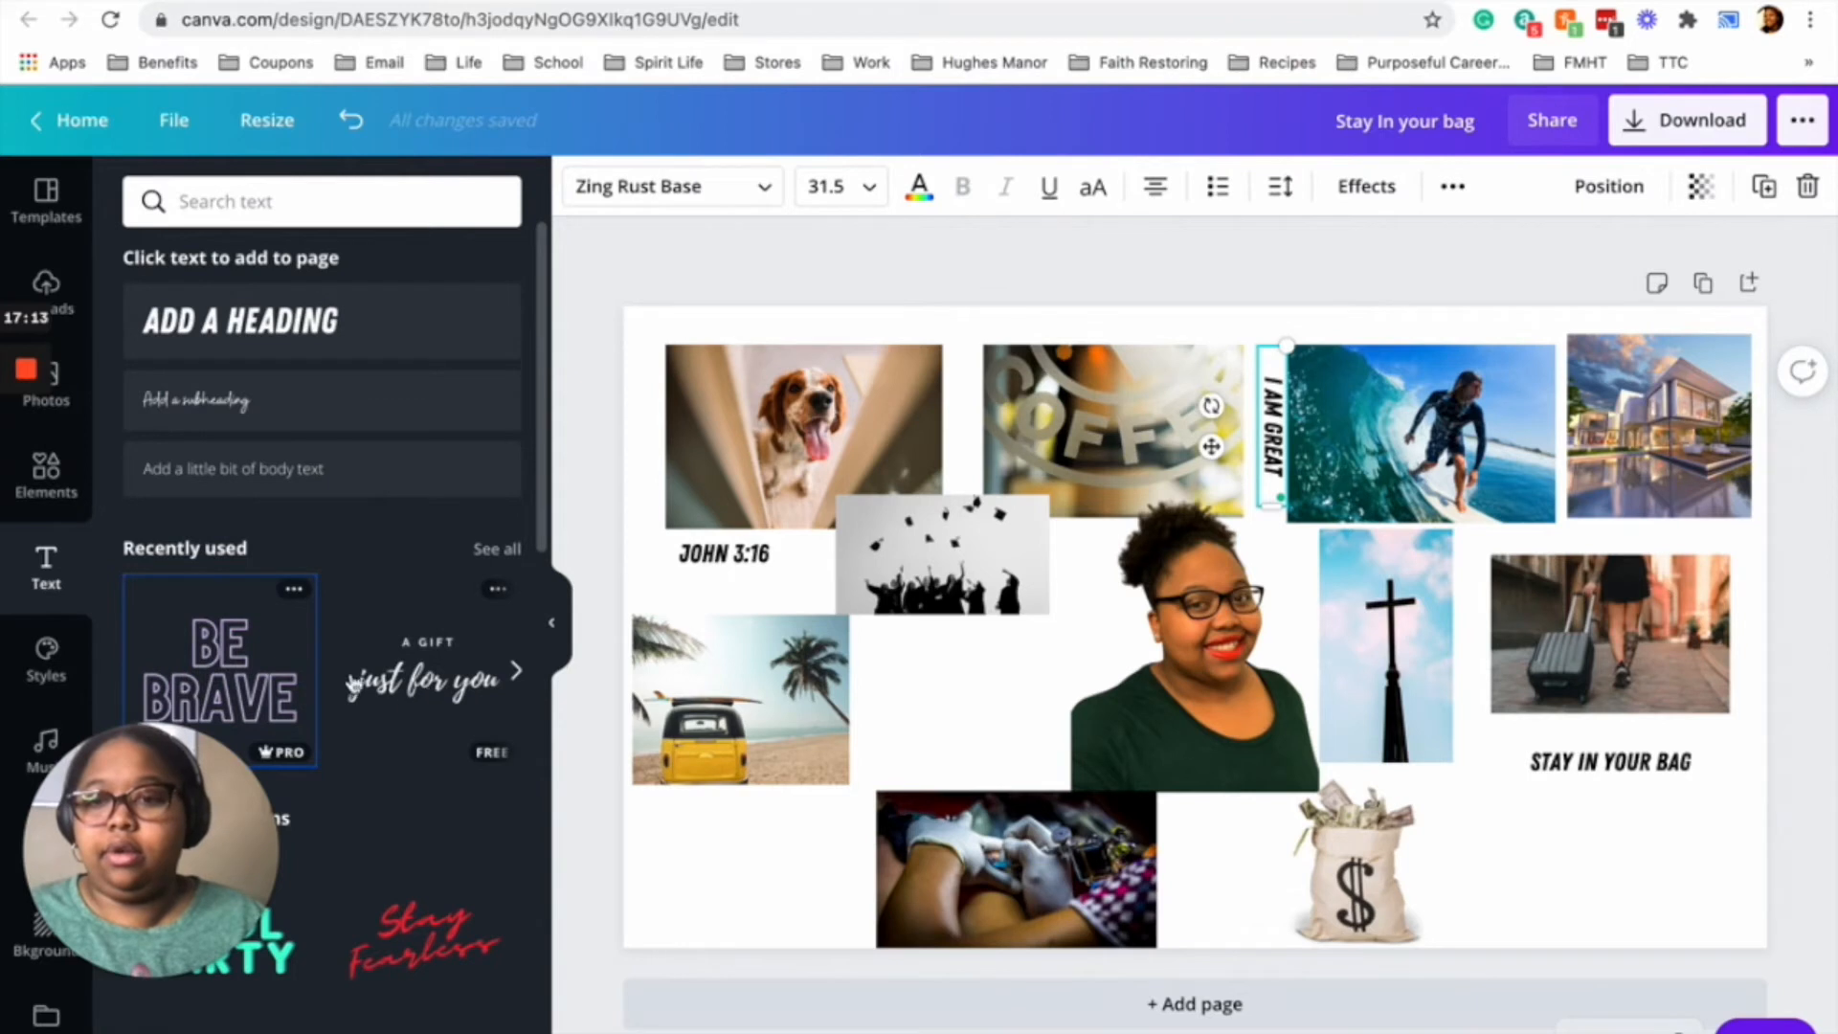
- Insert the outlined "BE BRAVE" text design, reword it to "2021 VISION" and widen its box so the words fit on one line
left_click(287, 684)
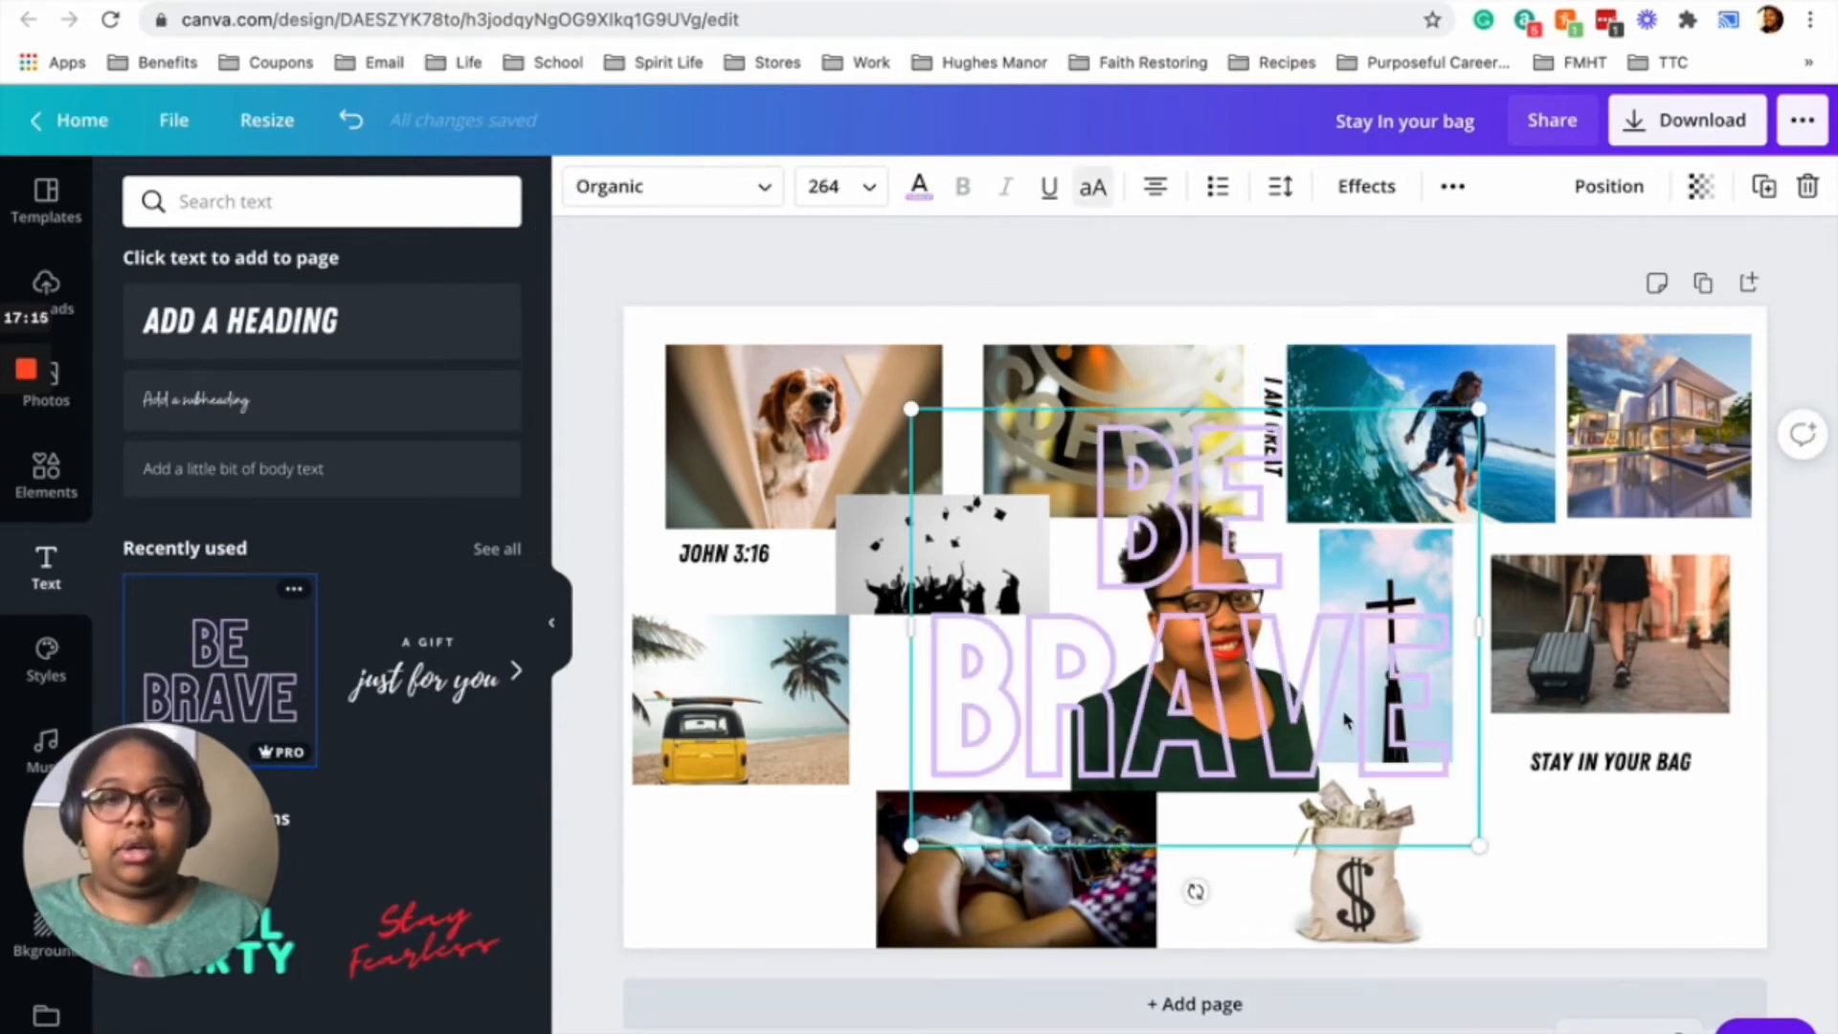
left_click_drag(1455, 794, 1074, 565)
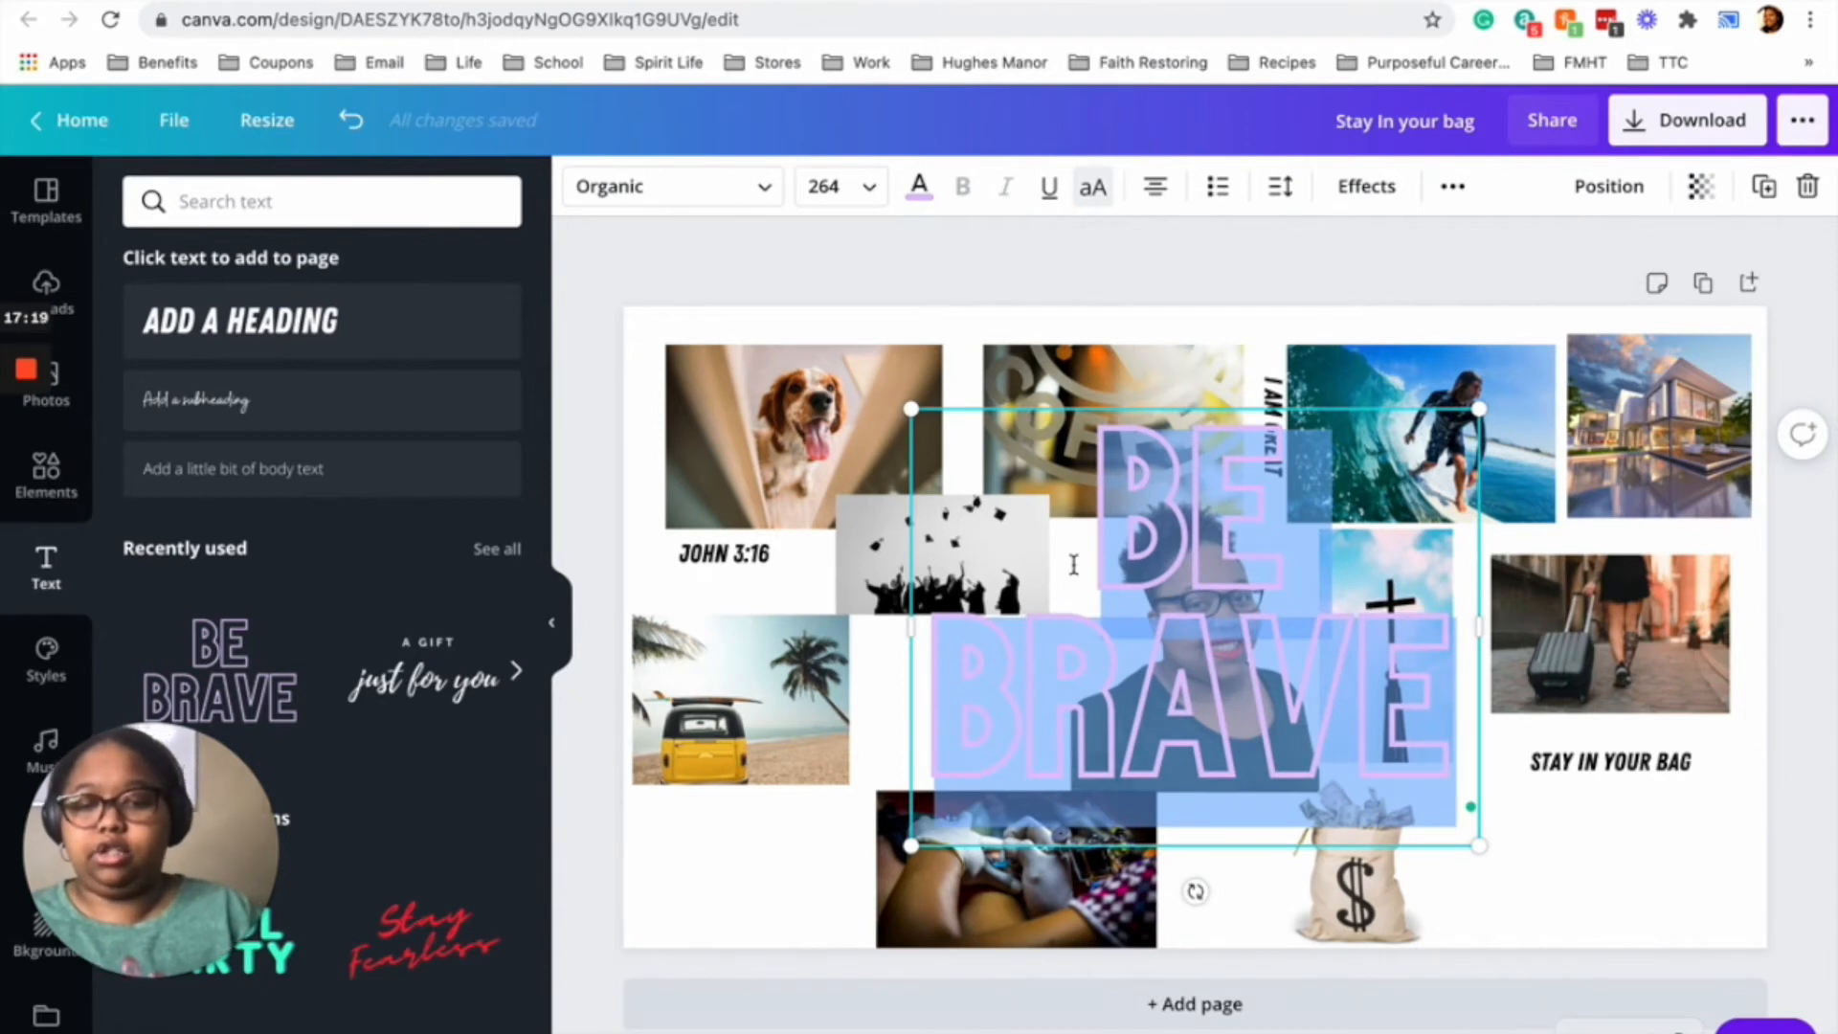
type("2021")
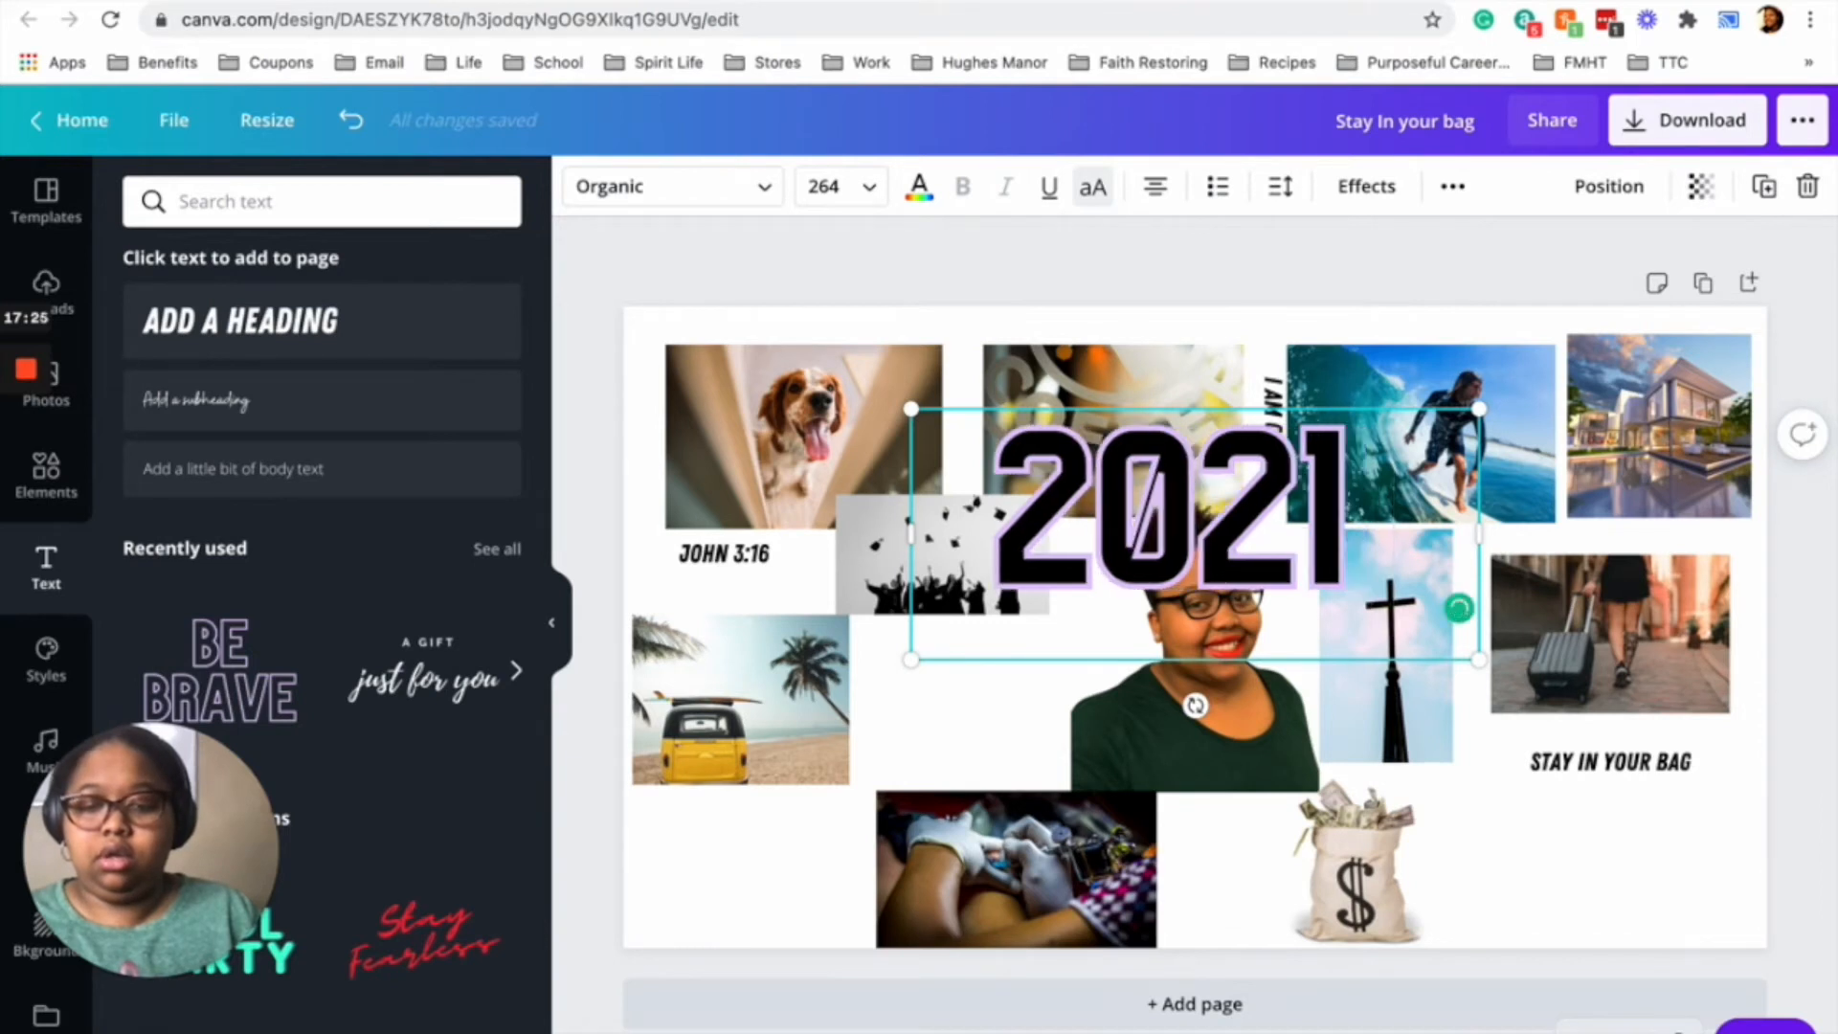
type(" VISION")
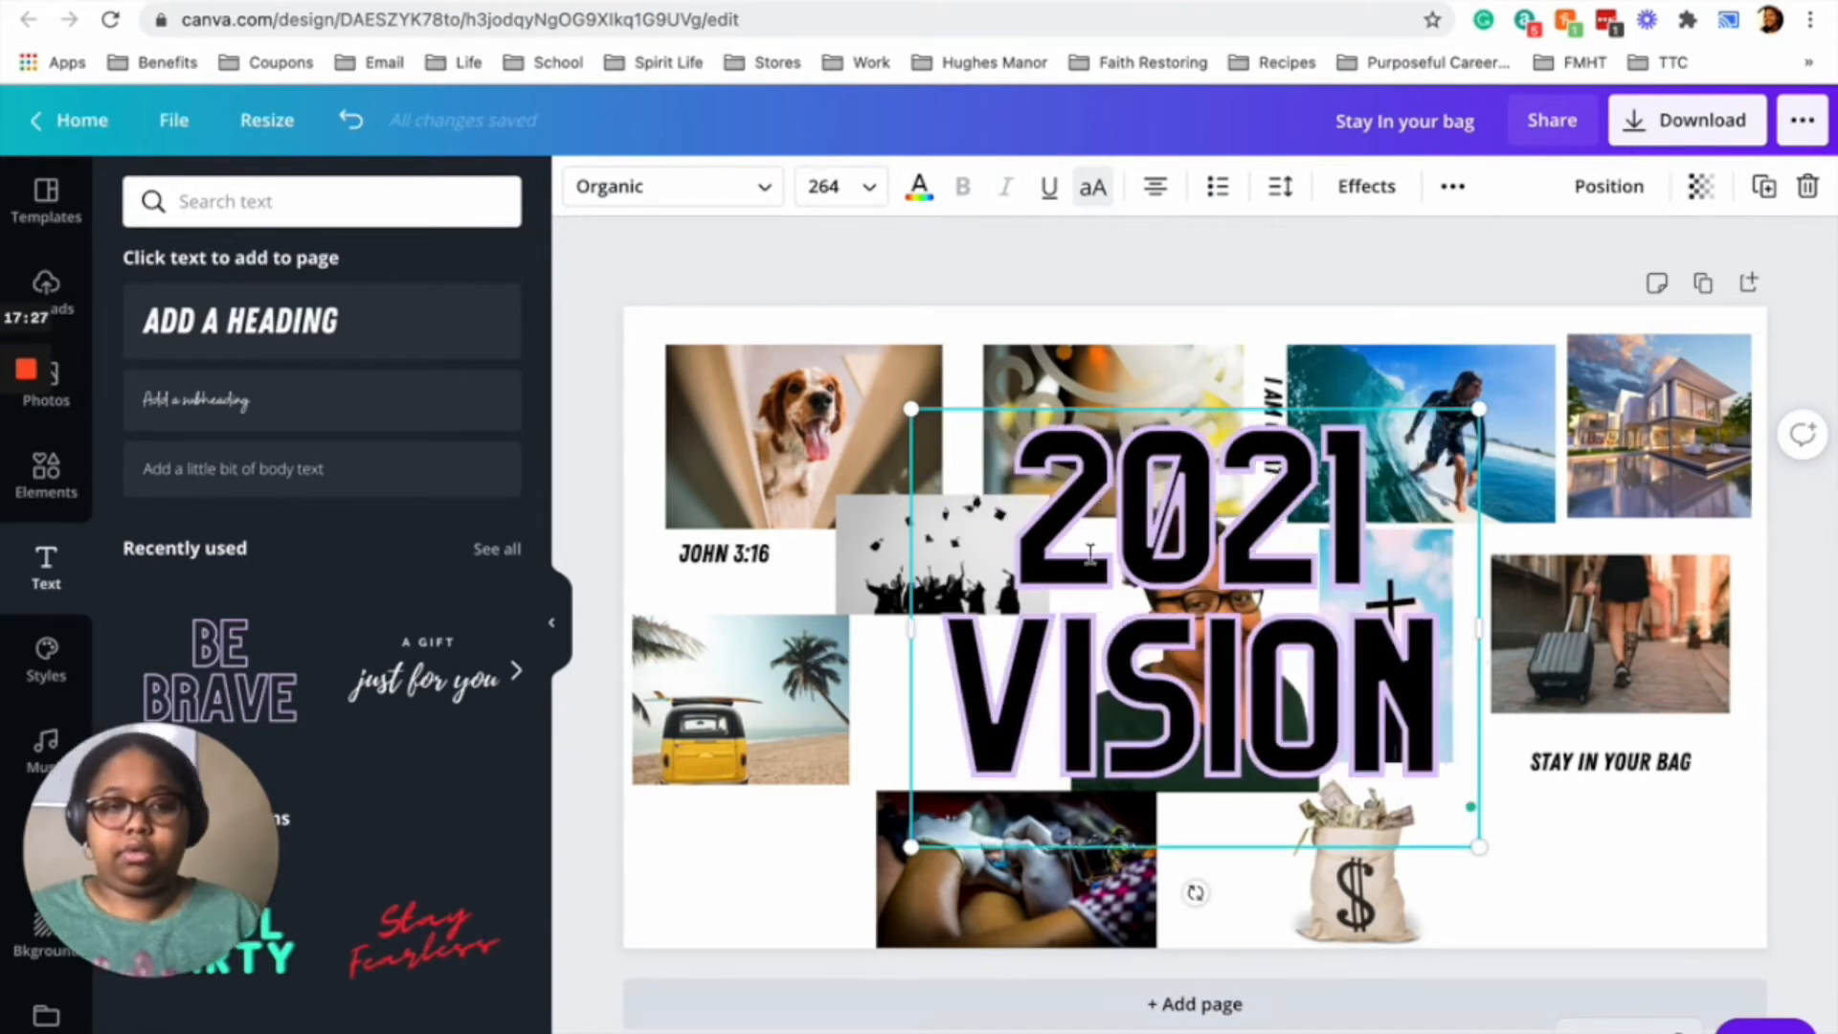
left_click_drag(1474, 629, 1737, 632)
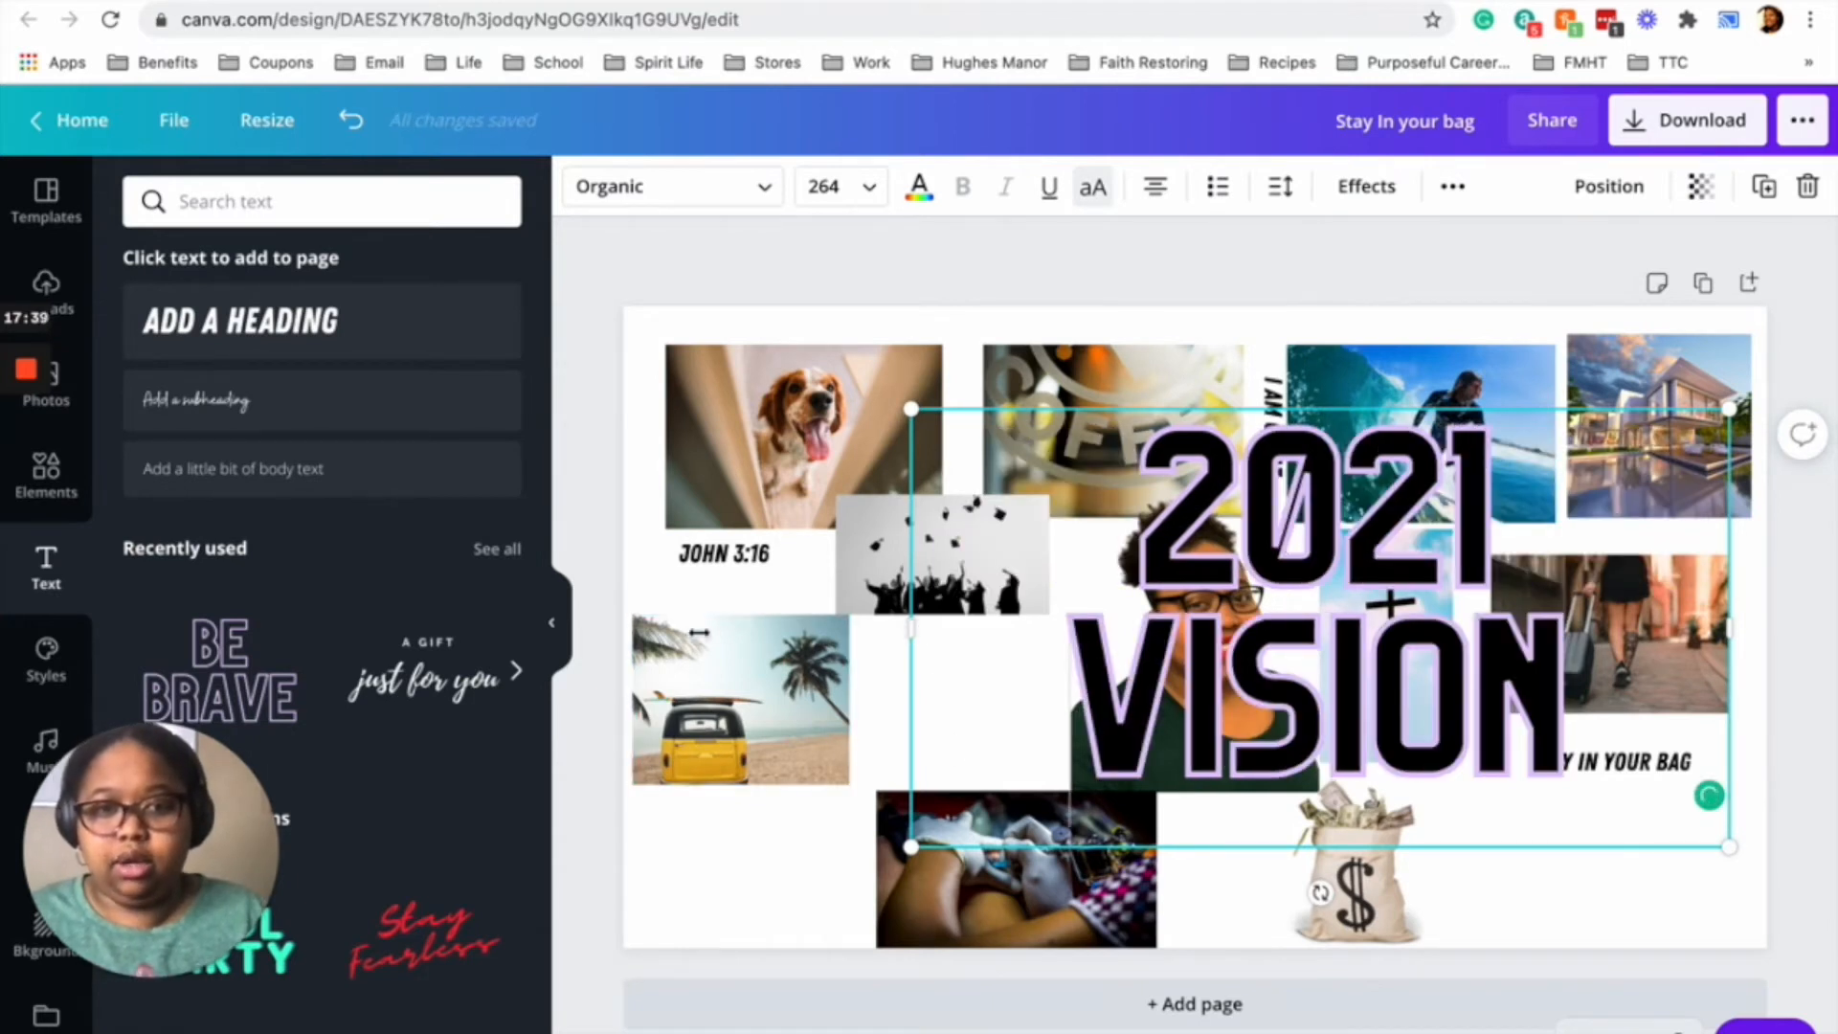
left_click_drag(699, 633, 699, 632)
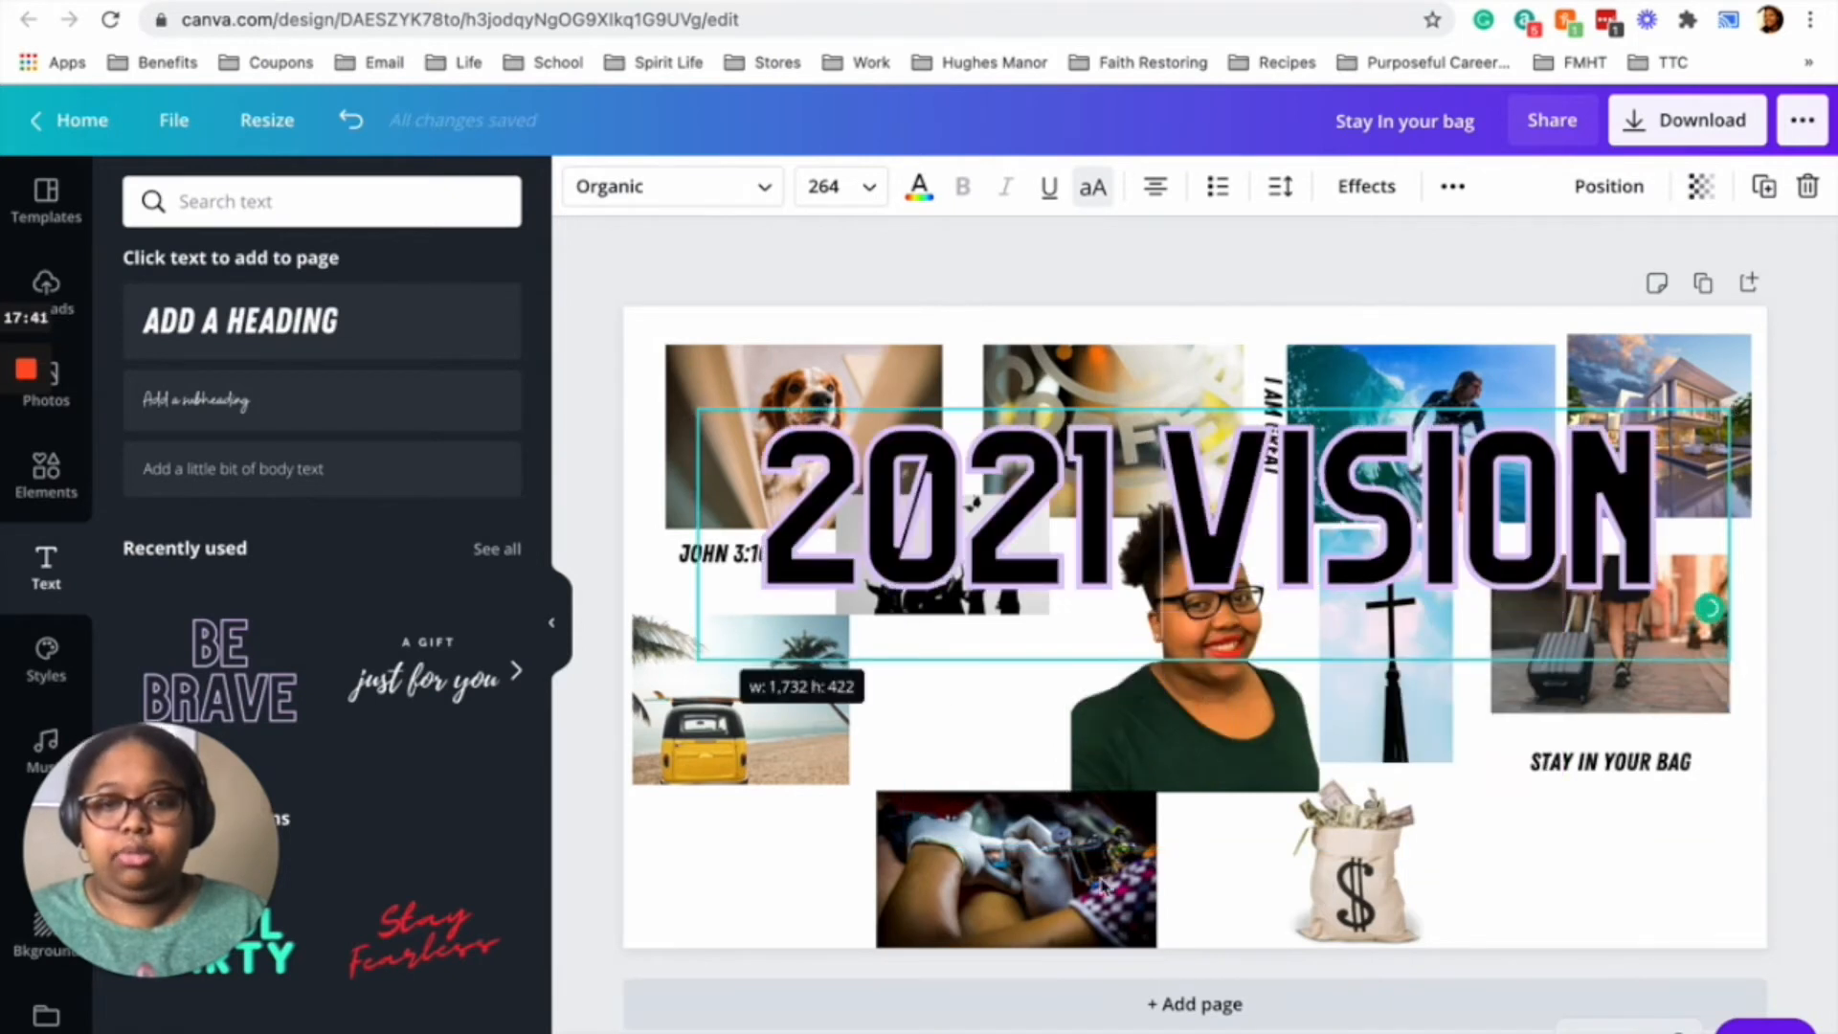
- Move the tattooing photo up into the gap between the yellow van photo and the portrait
left_click(1090, 886)
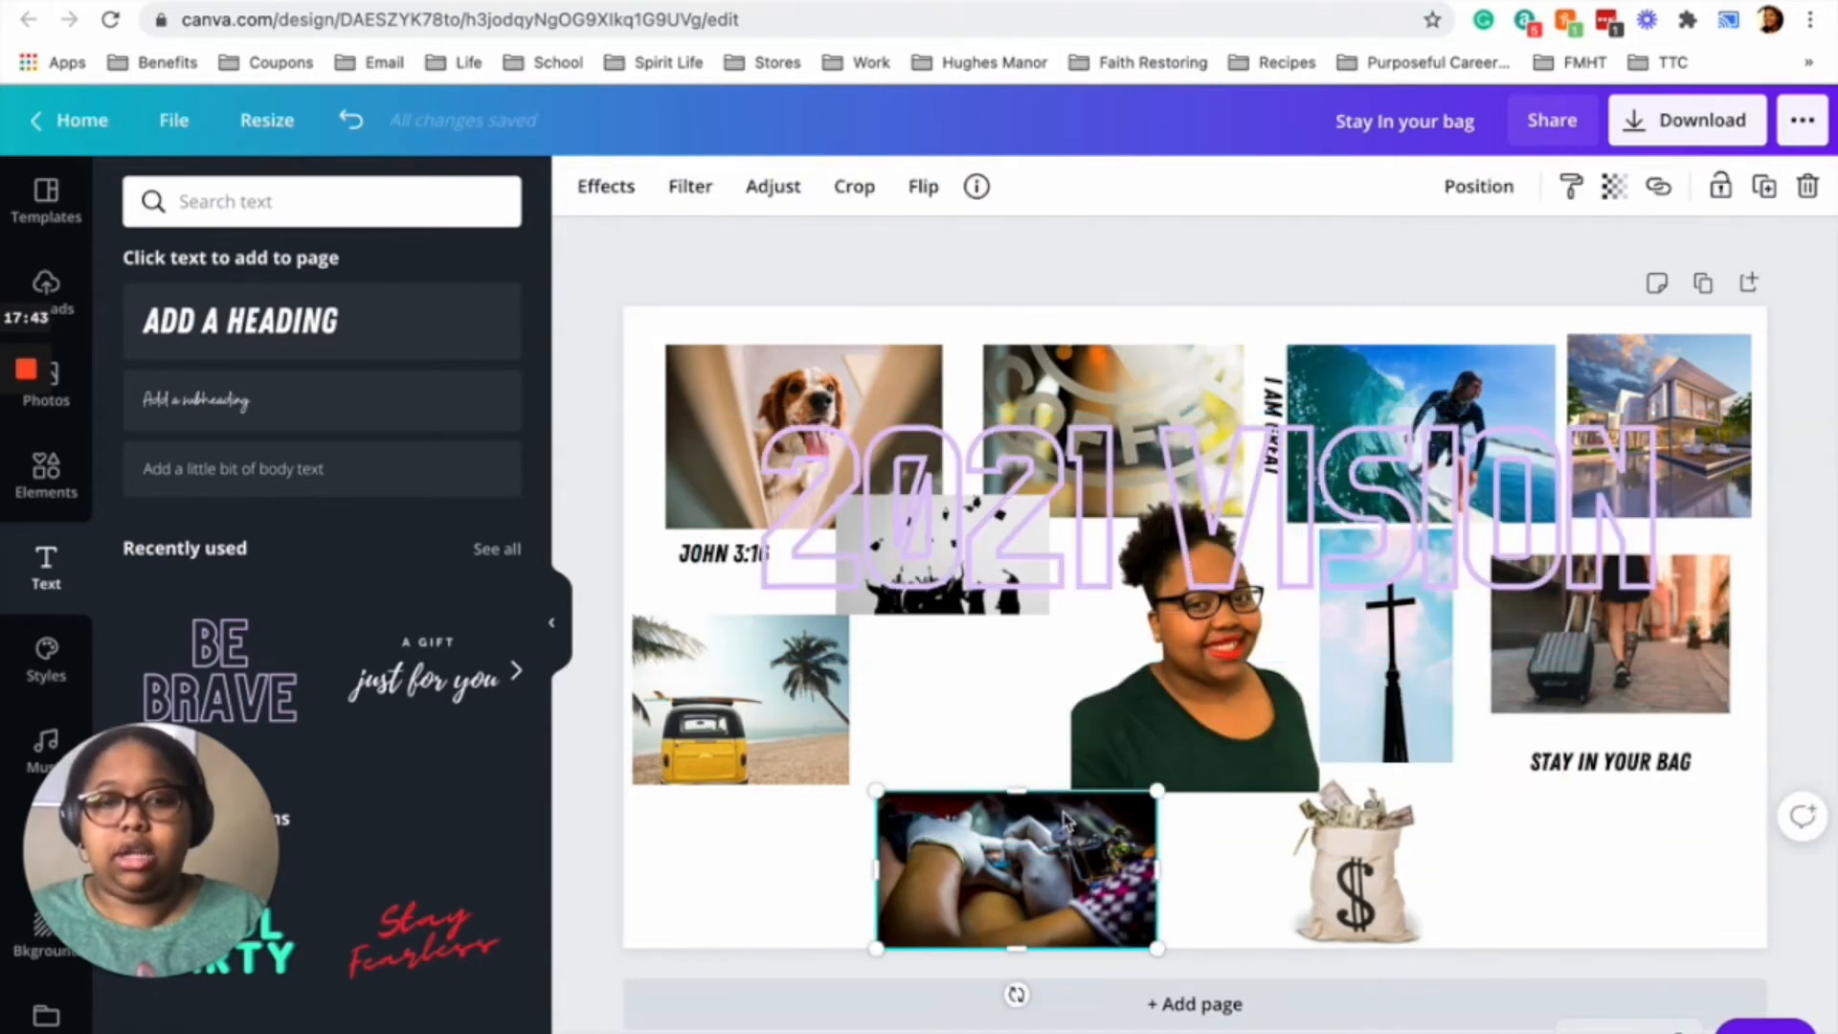
left_click_drag(1072, 829, 1063, 753)
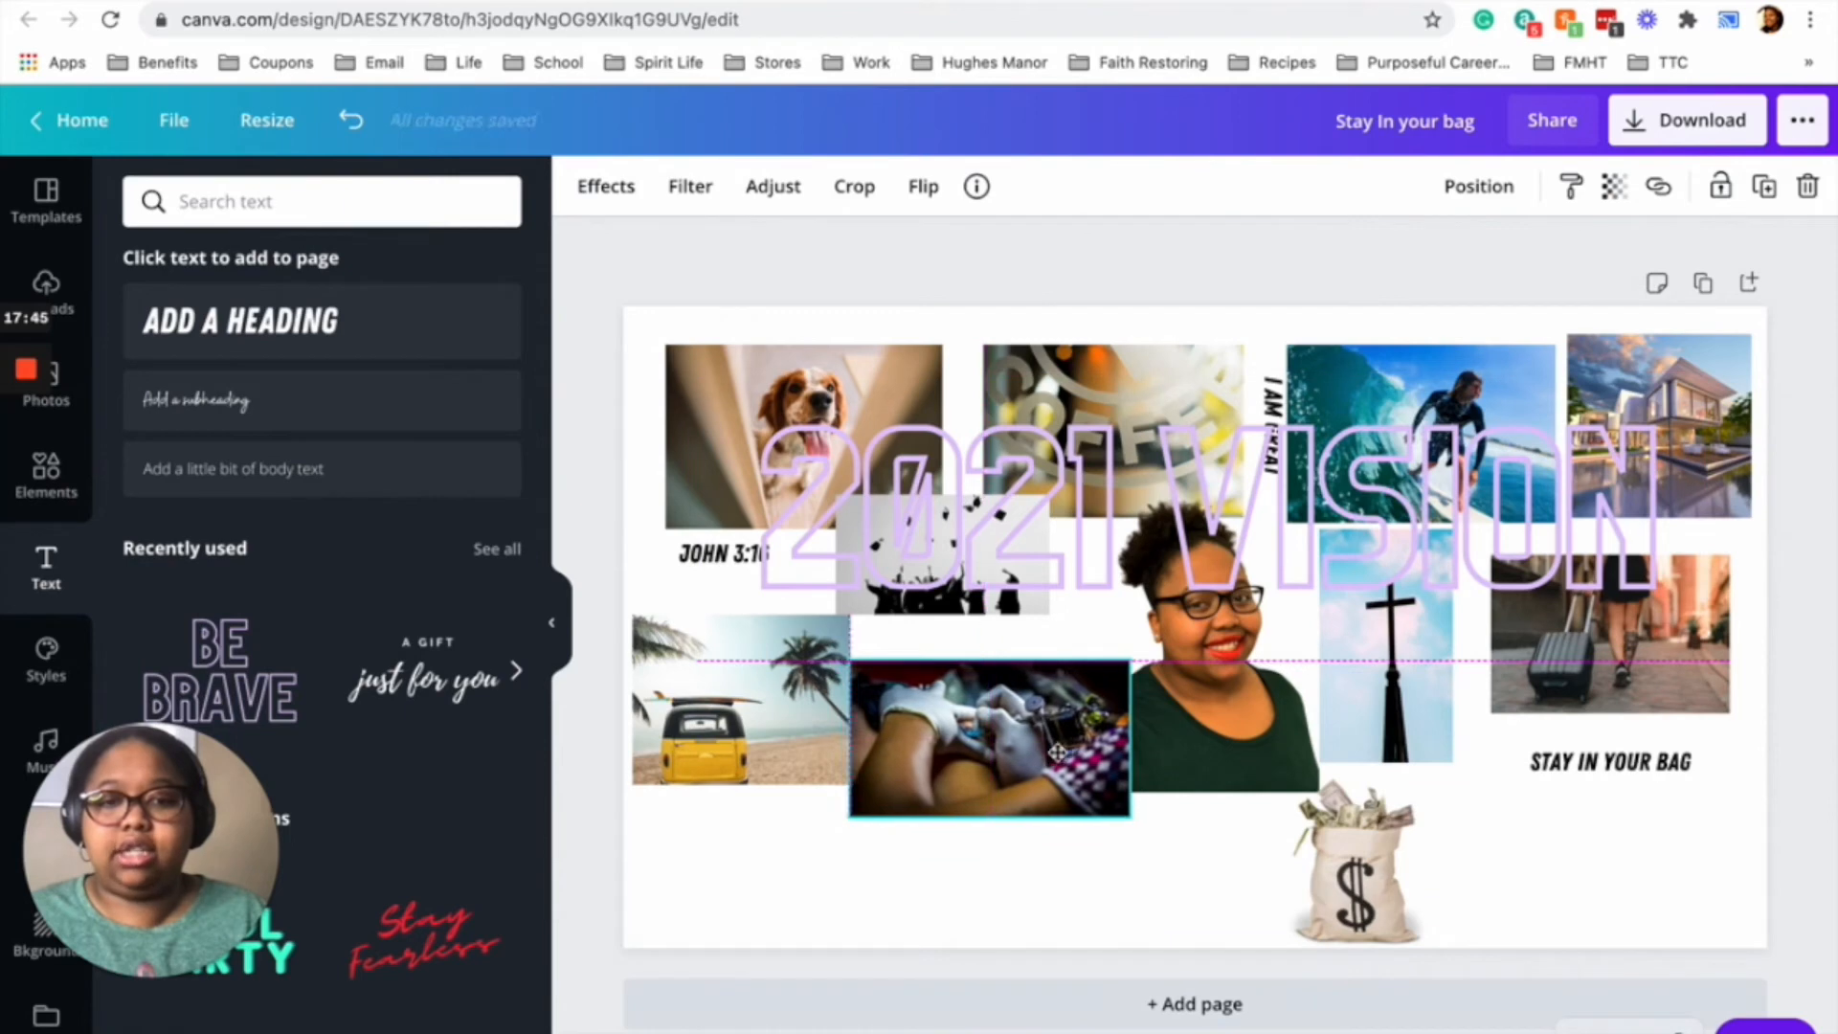
left_click(1194, 771)
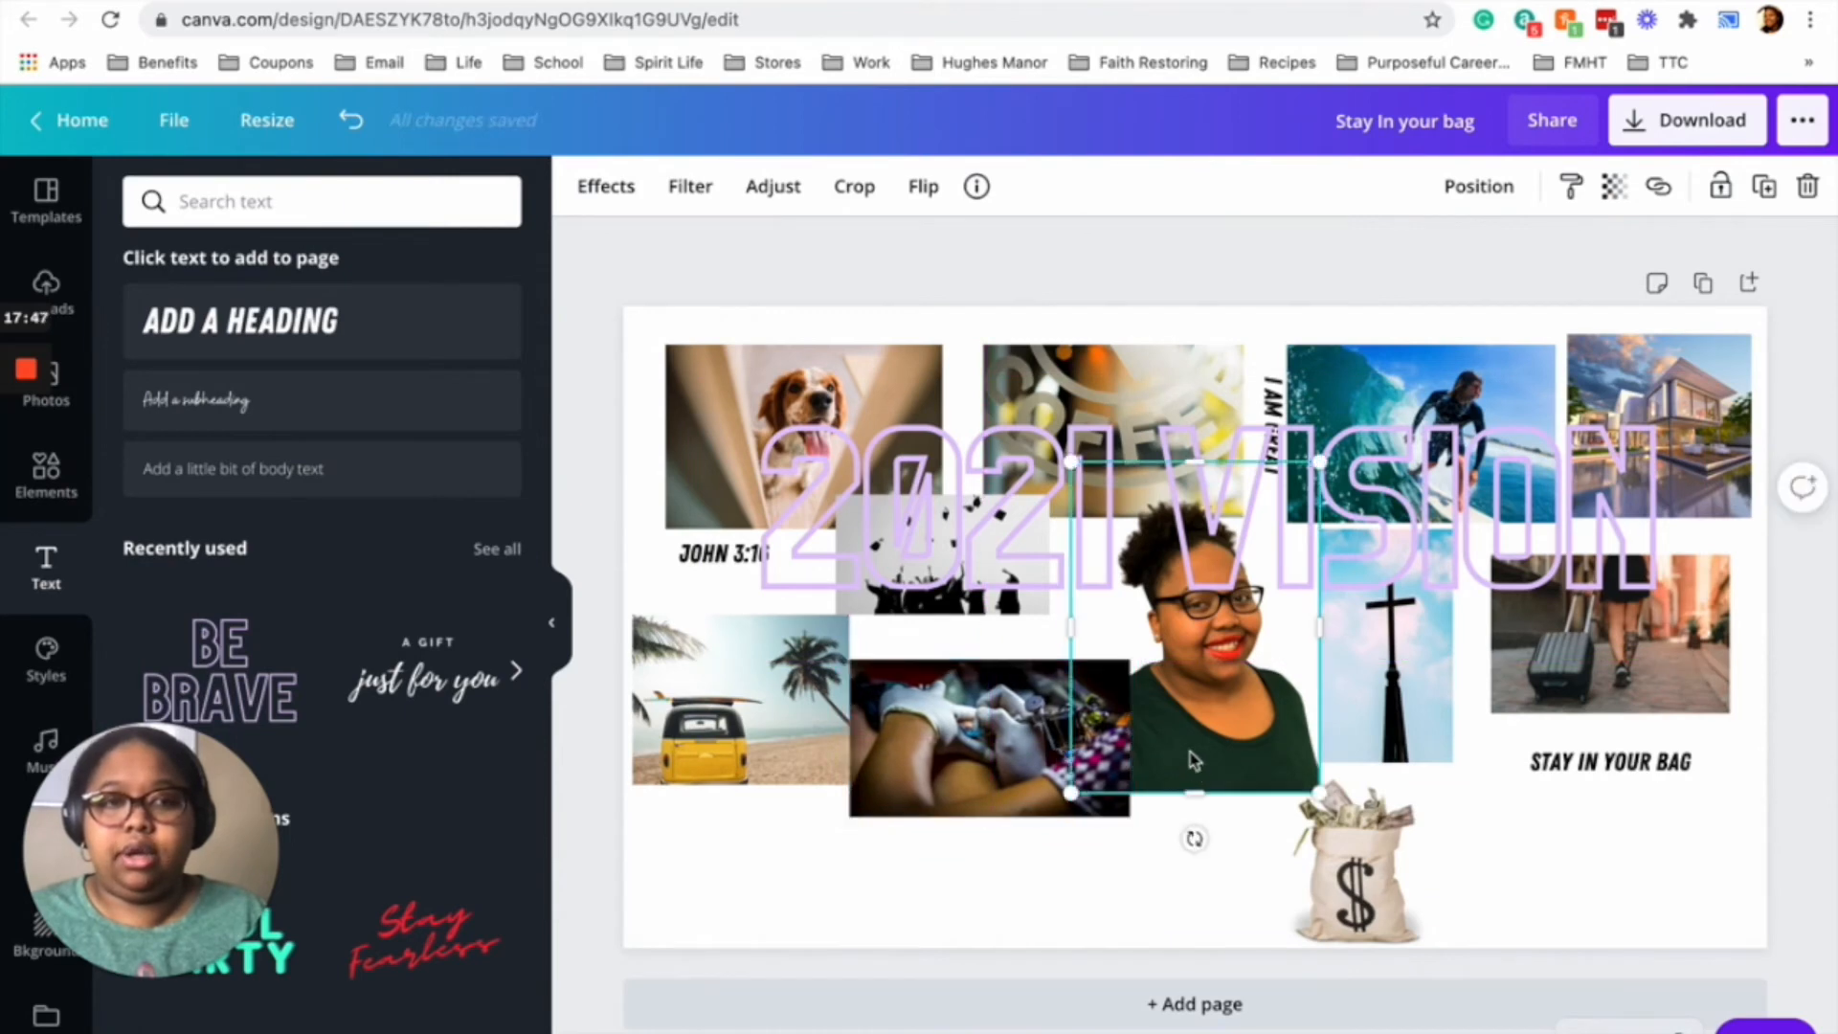
- Move the "2021 VISION" title down toward the page's lower edge and the money bag to the house photo's lower-right corner
left_click(1219, 538)
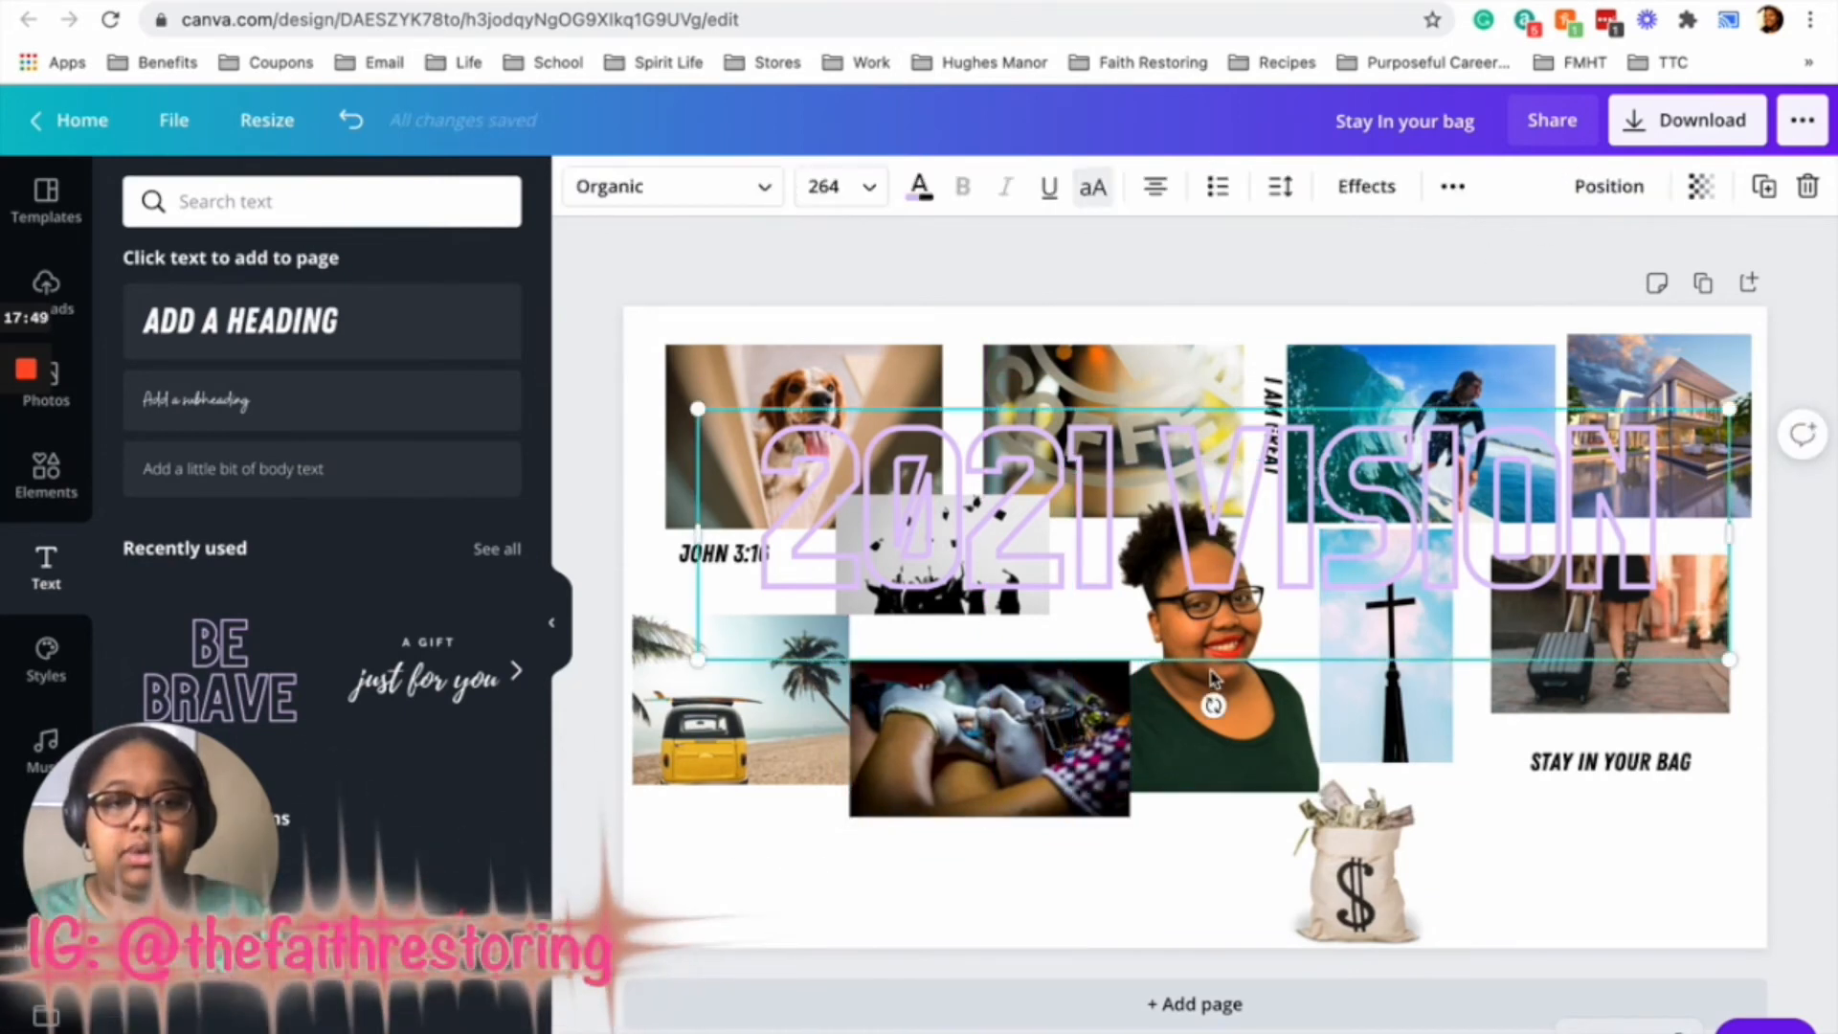
left_click_drag(1219, 538, 1192, 858)
left_click_drag(1171, 720, 1172, 722)
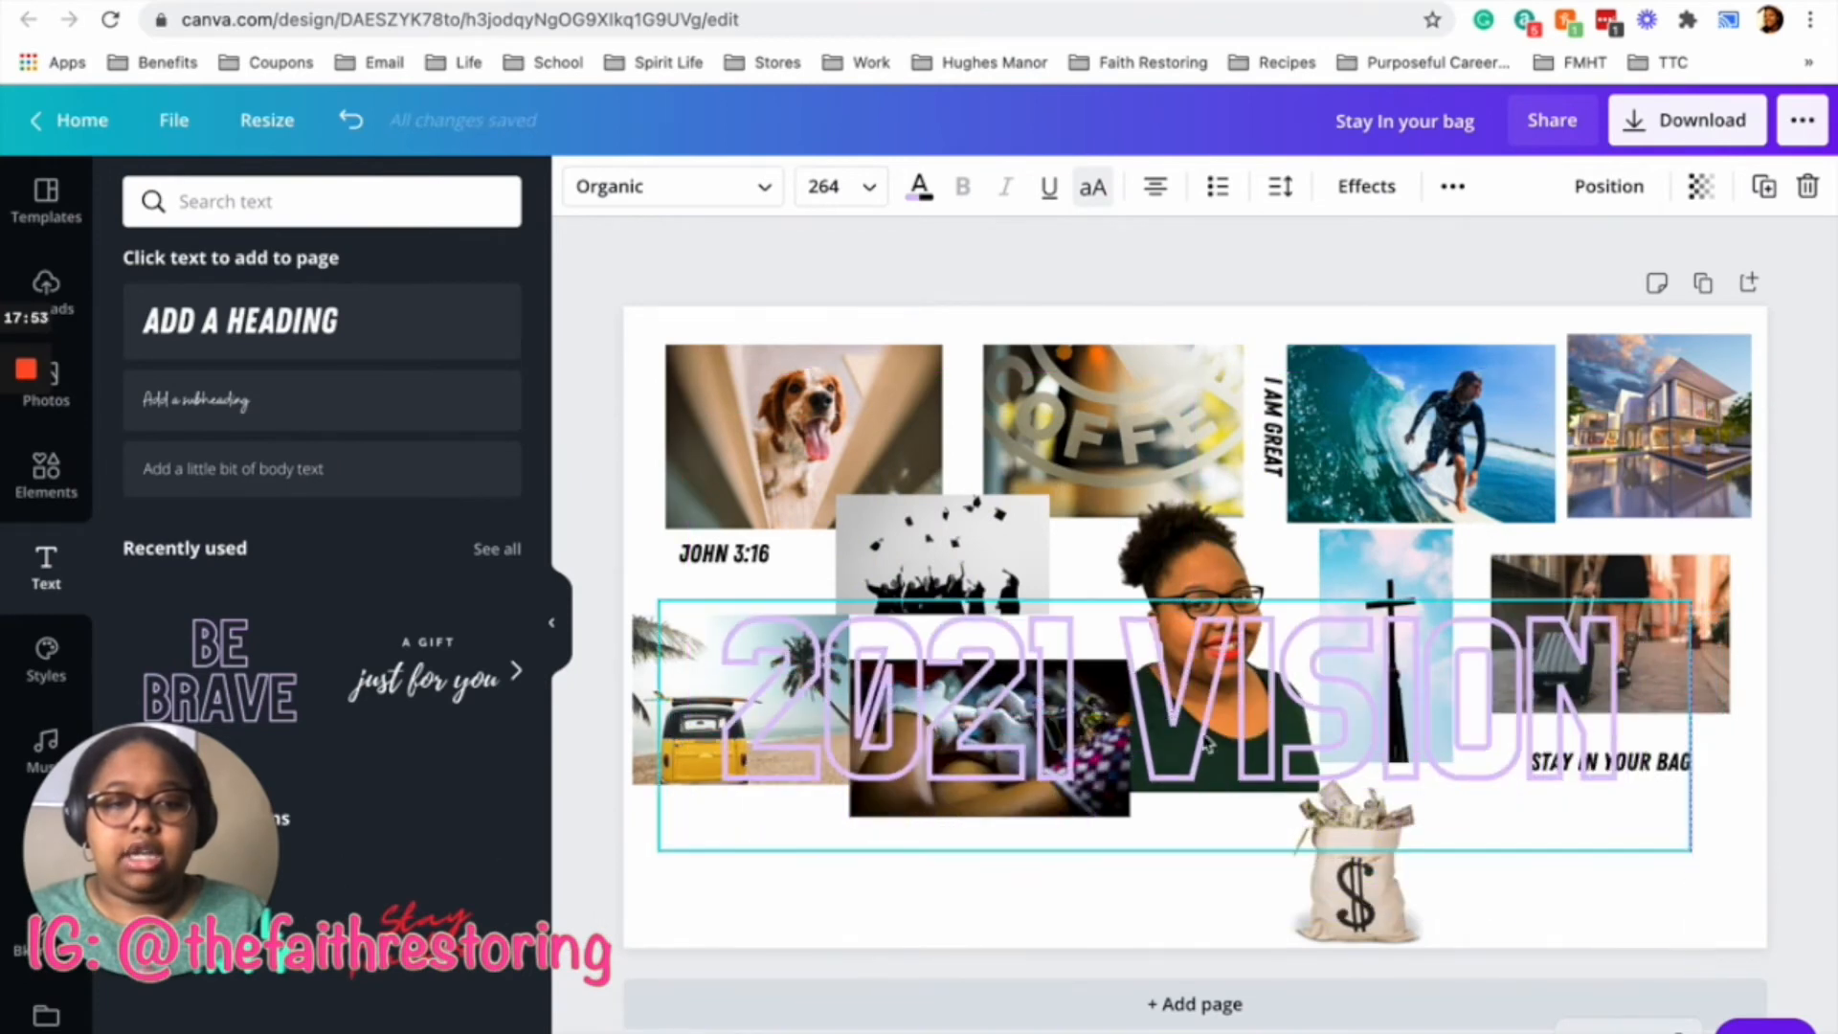
left_click(1365, 882)
left_click_drag(1421, 608, 1698, 544)
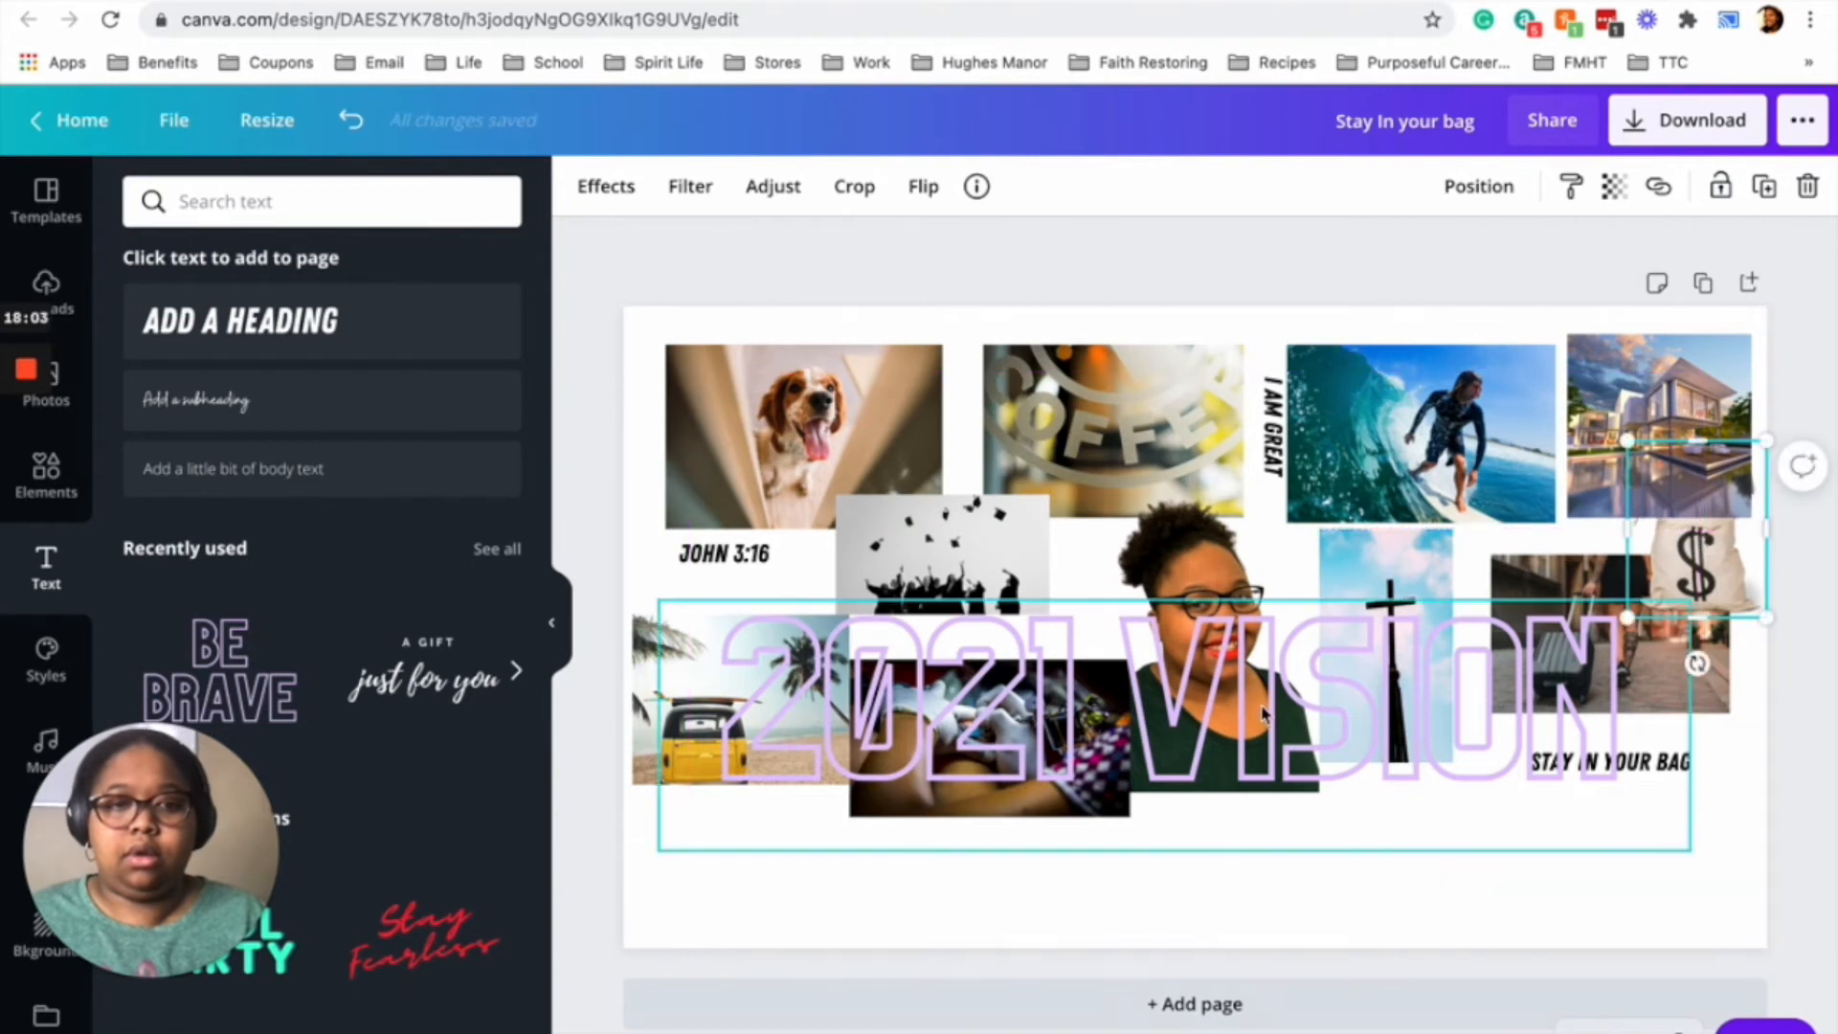
left_click(1245, 717)
mouse_move(1225, 848)
left_mouse_down()
mouse_move(1231, 920)
mouse_move(1241, 875)
left_mouse_up()
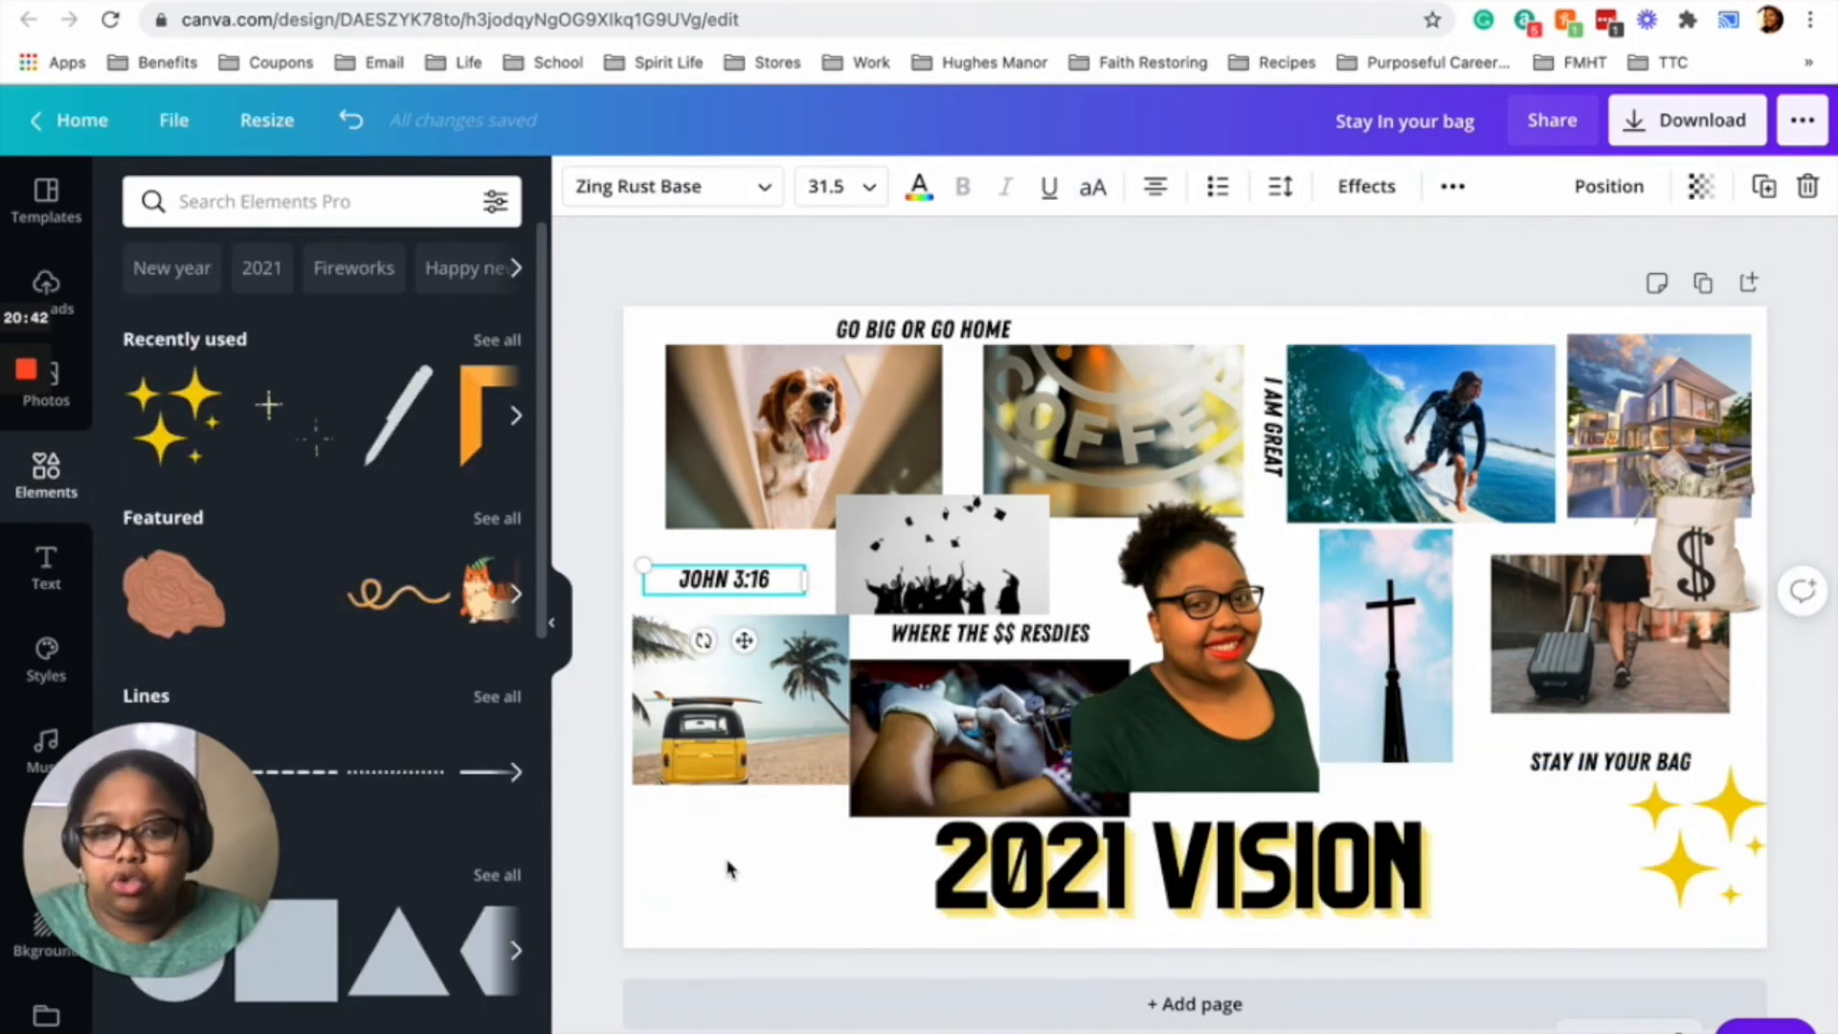
- Place a shrunken pink lotus flower graphic below the yellow van photo, and hide the element library to enlarge the board
left_click_drag(728, 869, 735, 870)
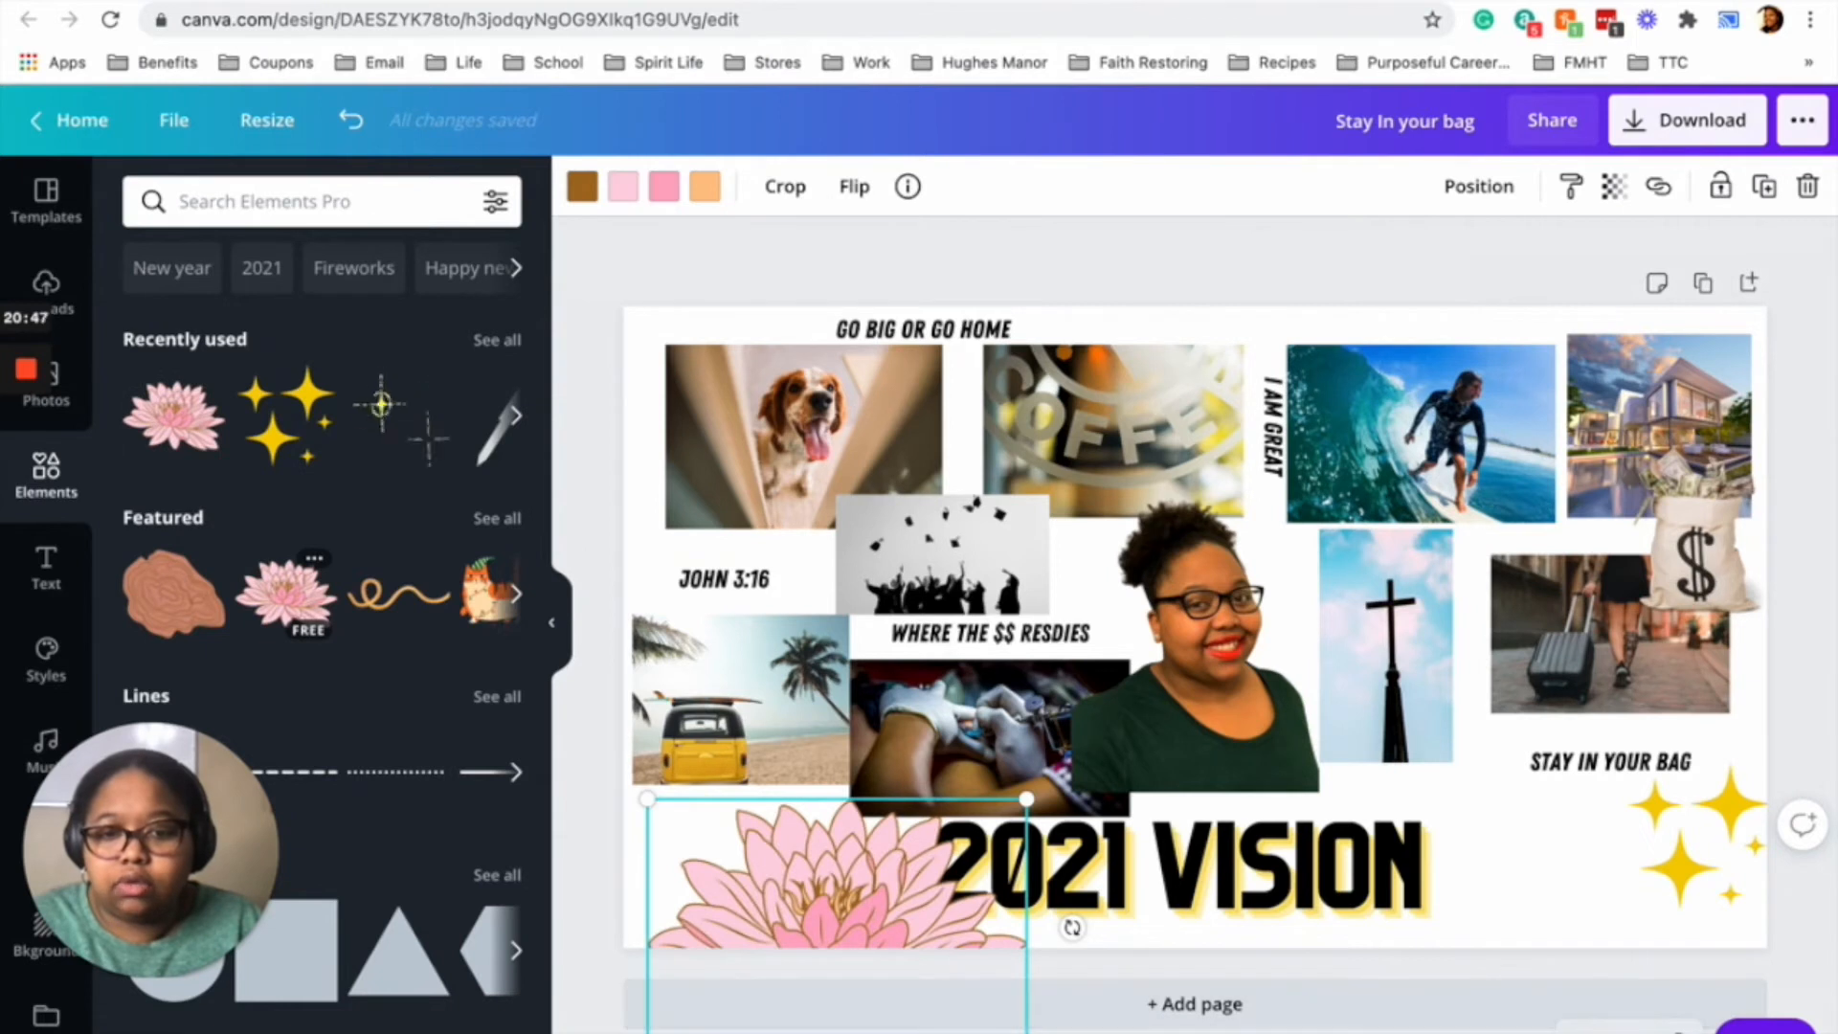
left_click_drag(839, 916, 839, 908)
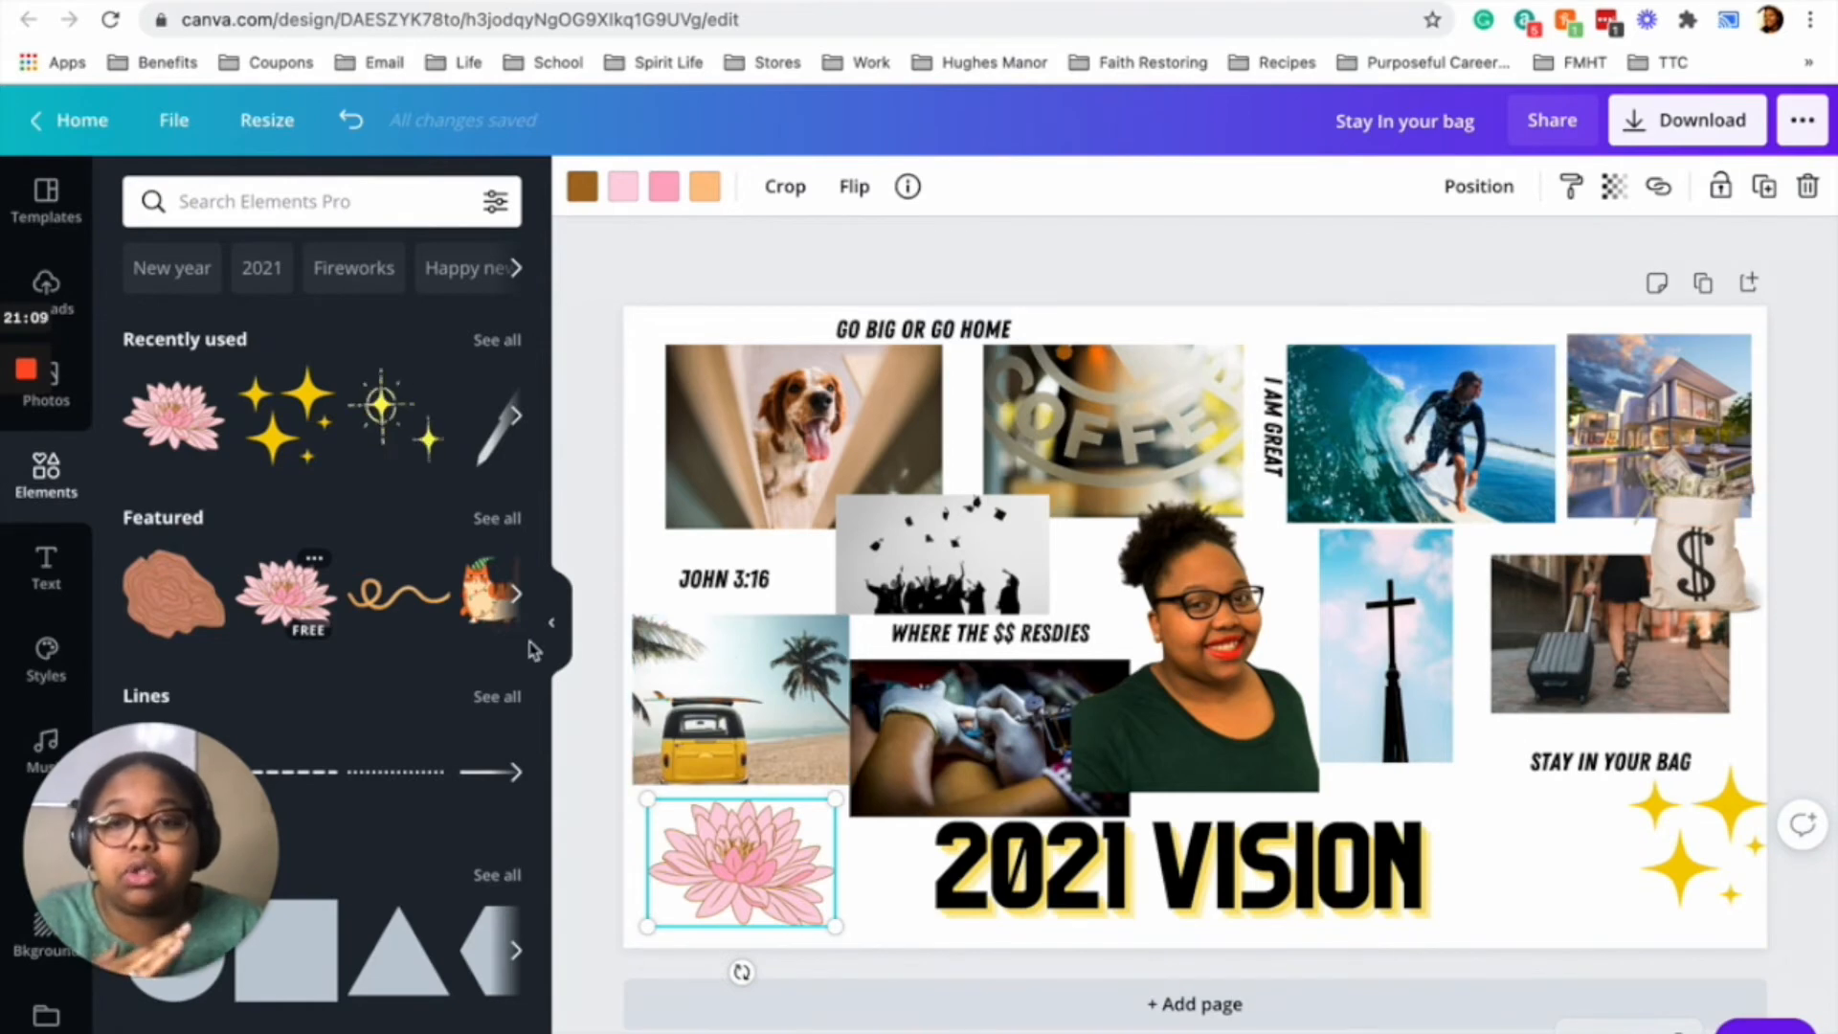
left_click(569, 629)
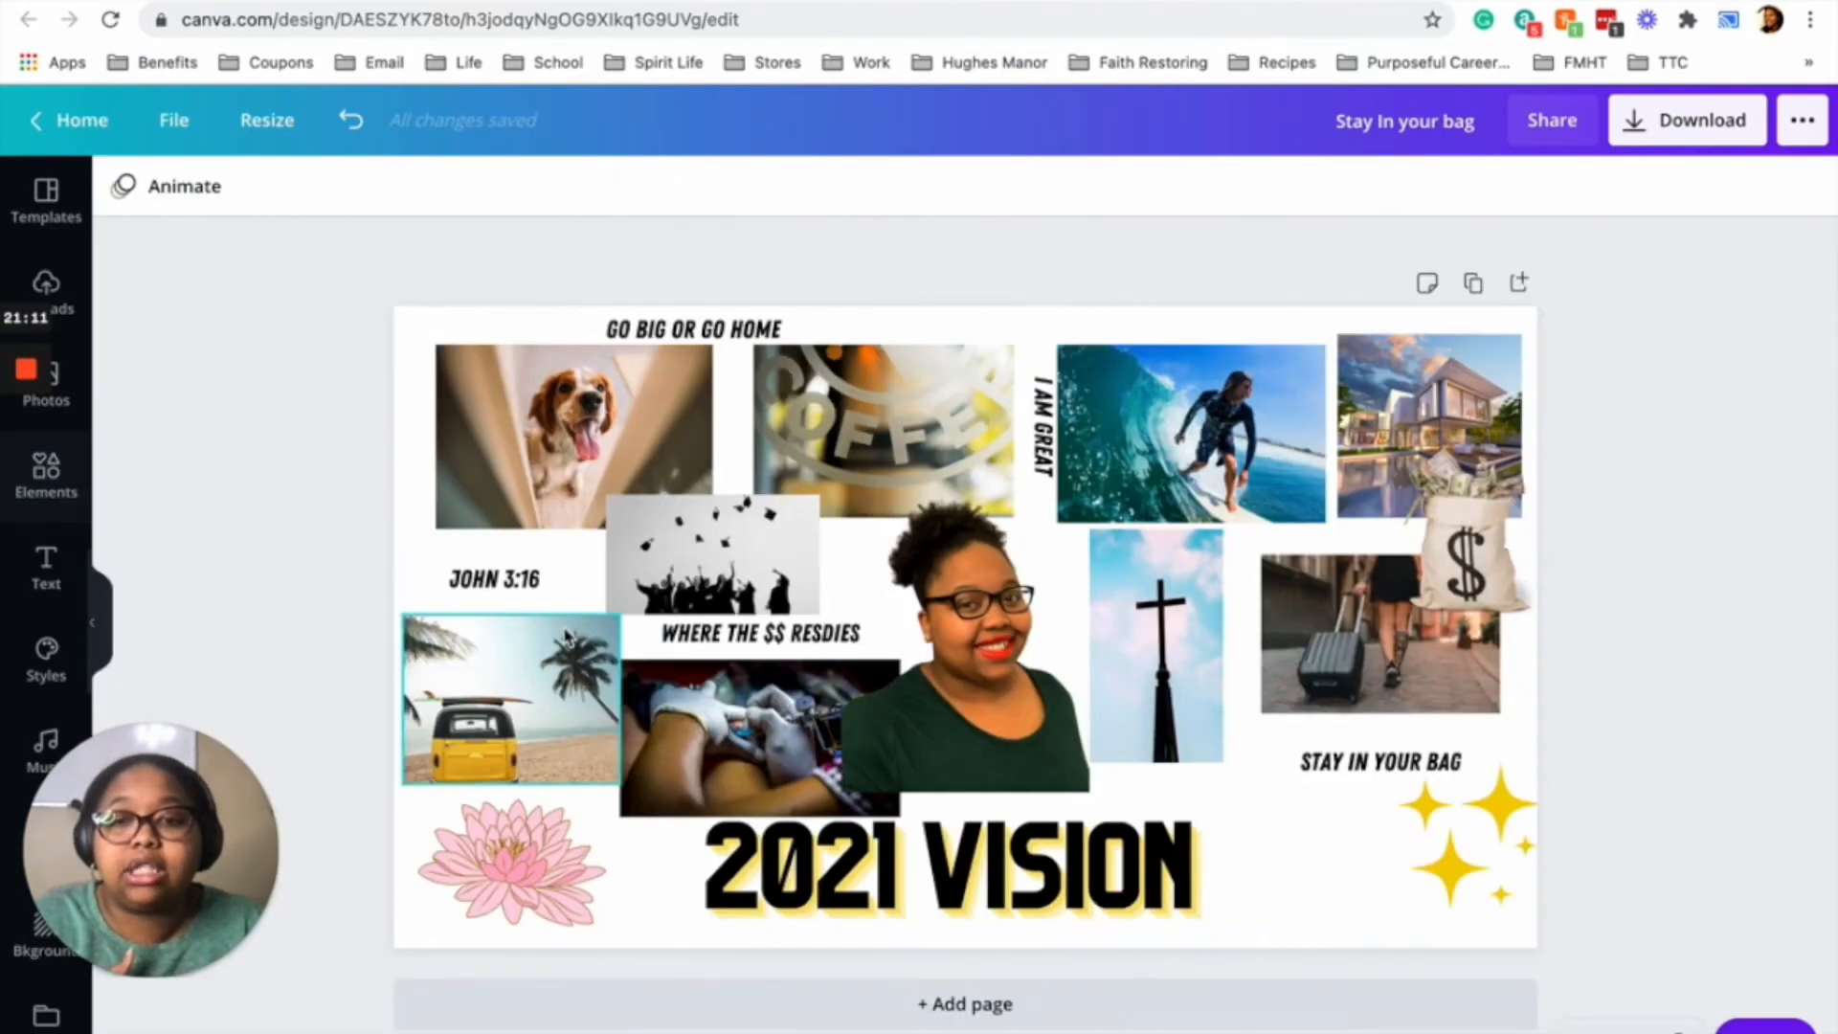
left_click(568, 639)
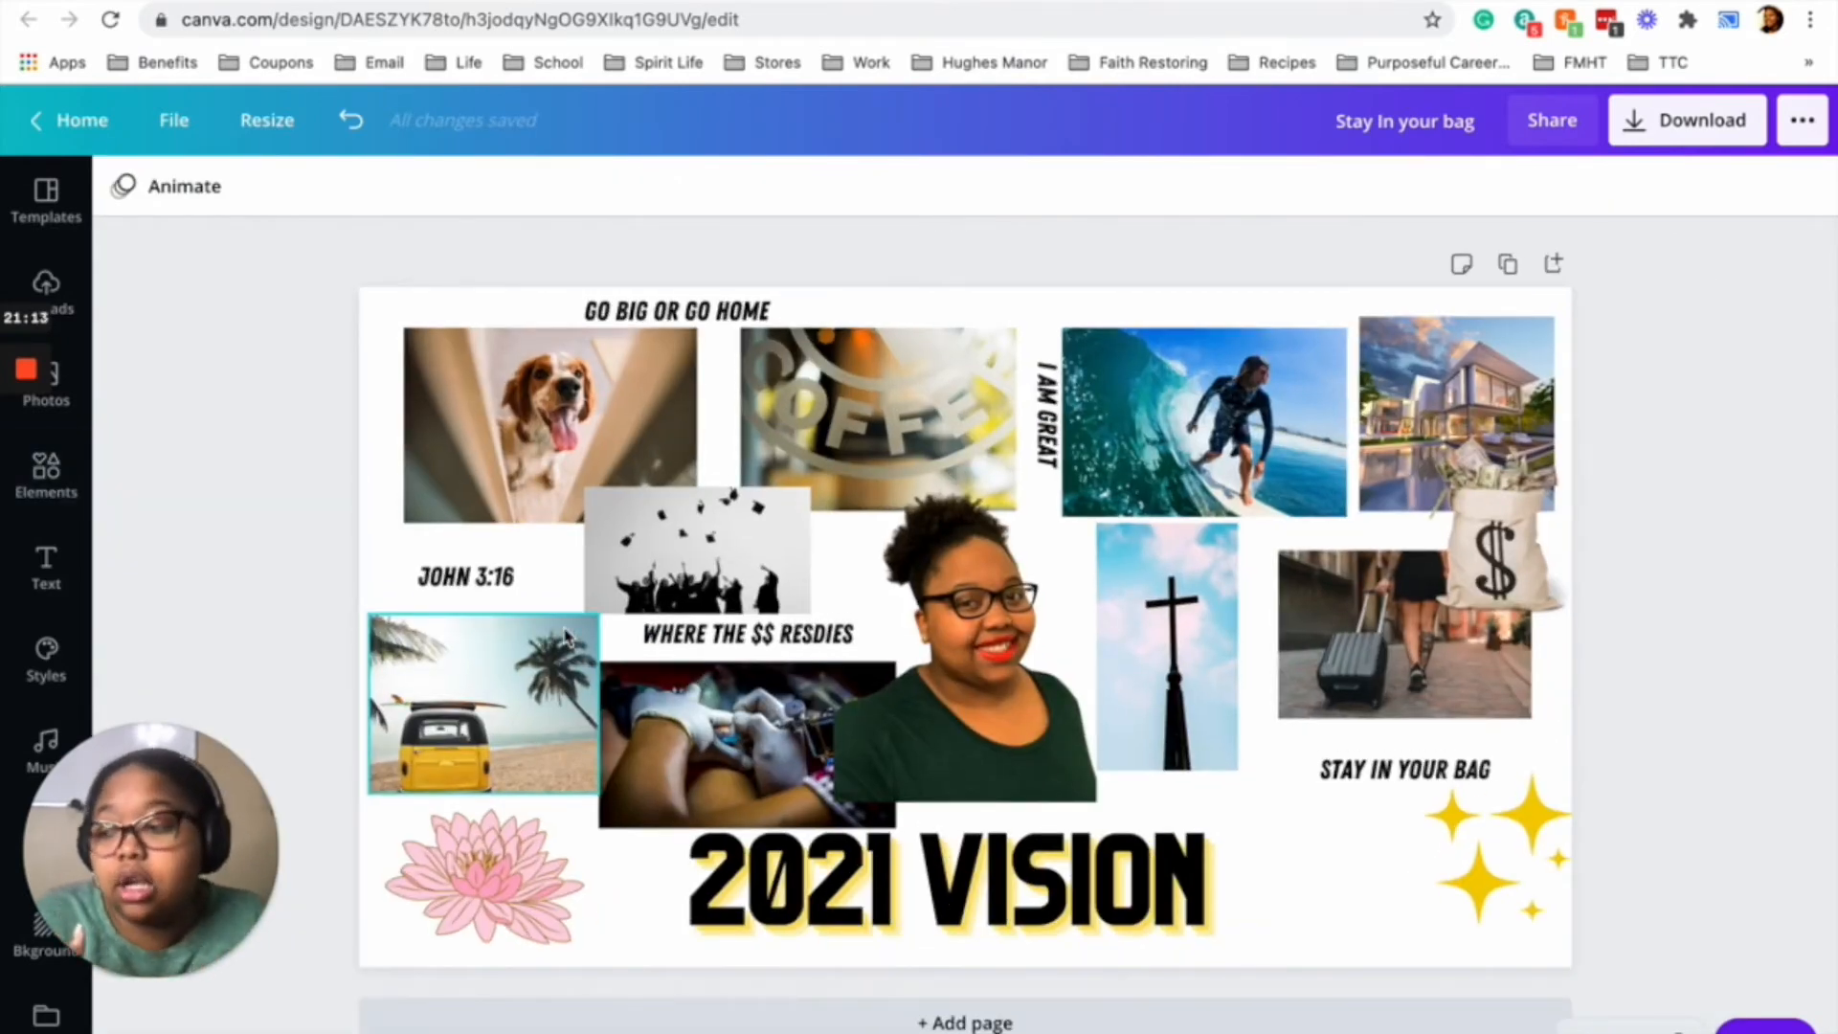